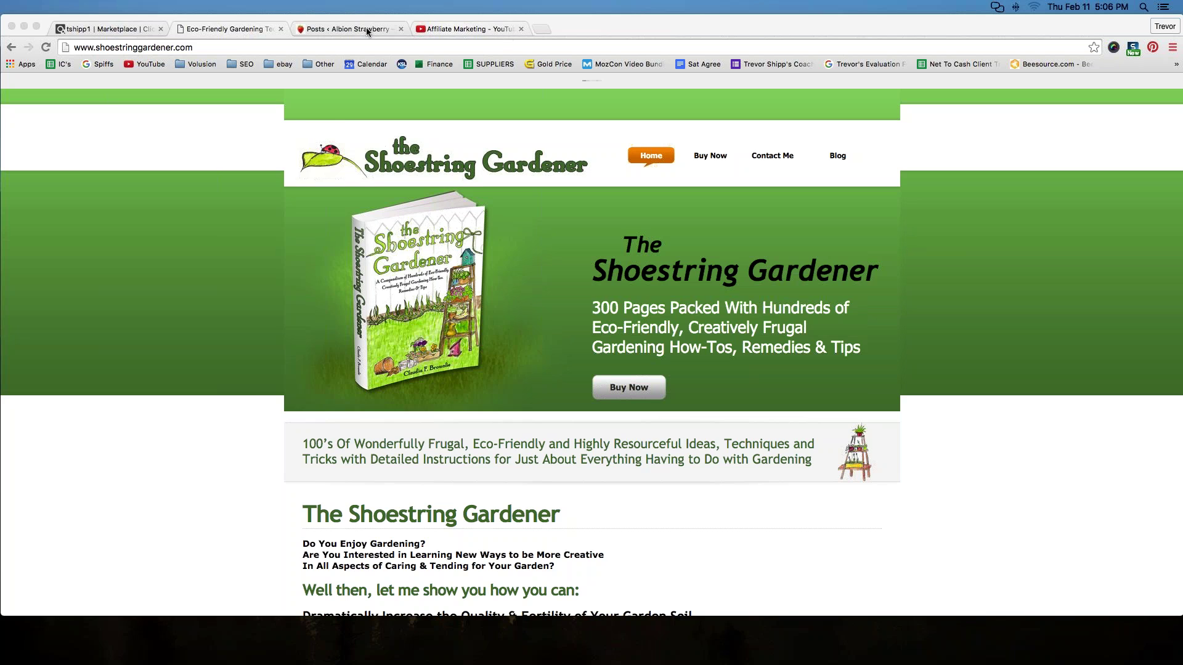
Step: Open the live Albion Strawberry site from its WordPress admin and compare it with the Shoestring Gardener site
{"action": "left_click", "coordinate": [348, 30]}
{"action": "mouse_move", "coordinate": [93, 85]}
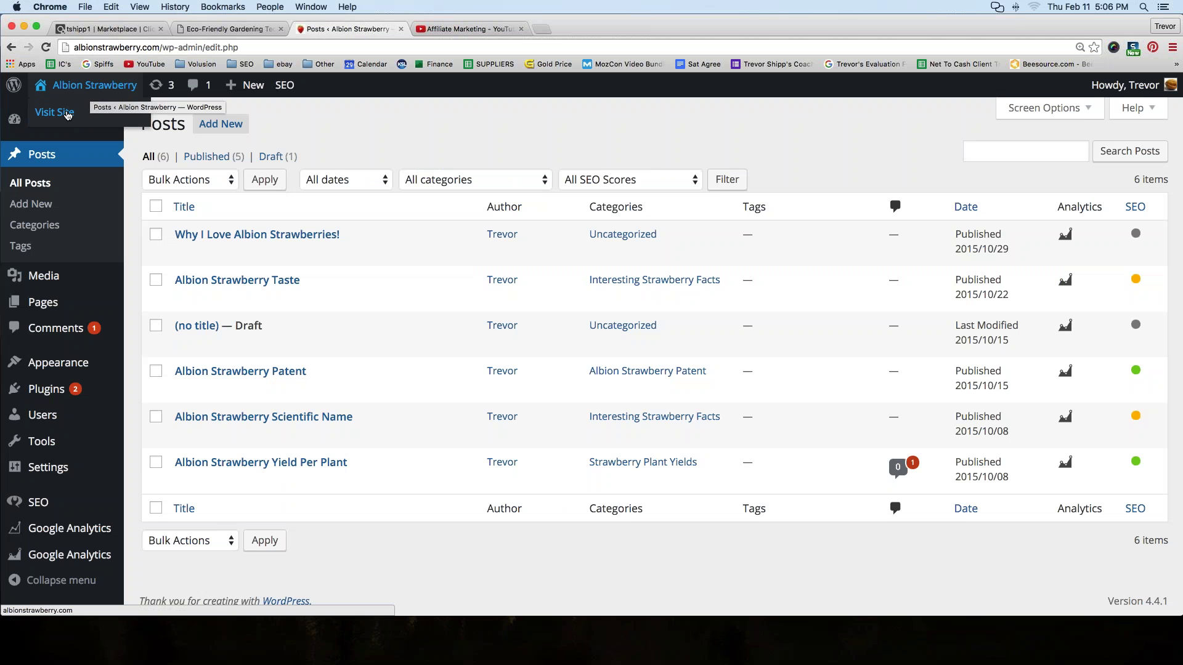
{"action": "left_click", "coordinate": [68, 115]}
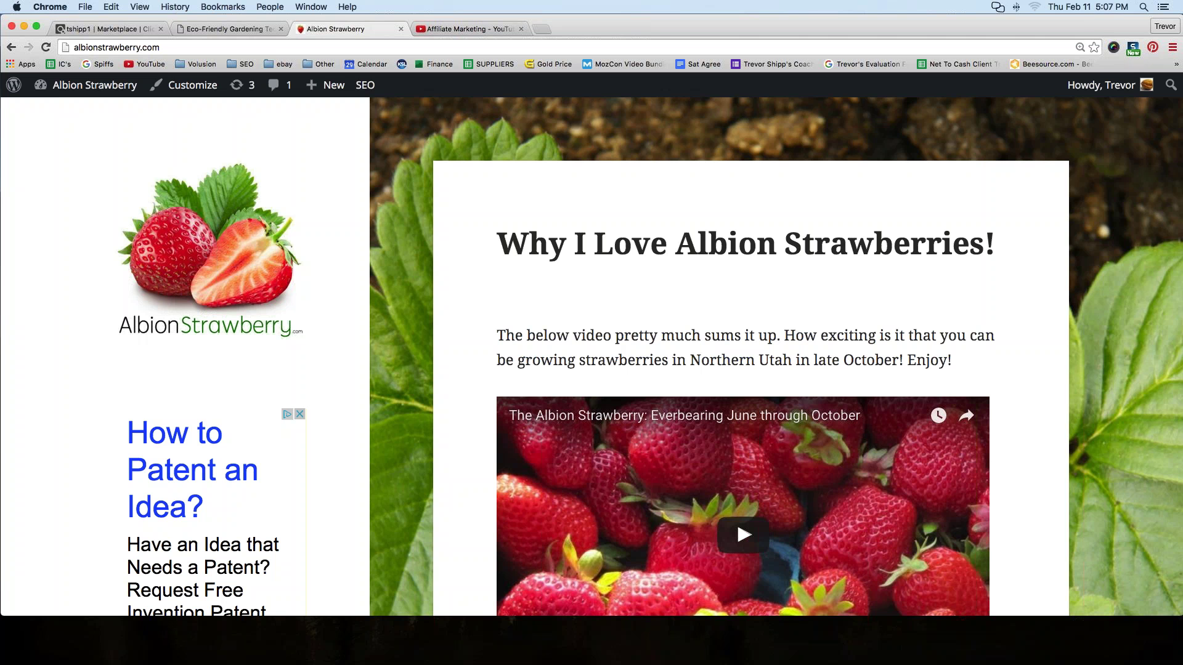
{"action": "left_click", "coordinate": [214, 28]}
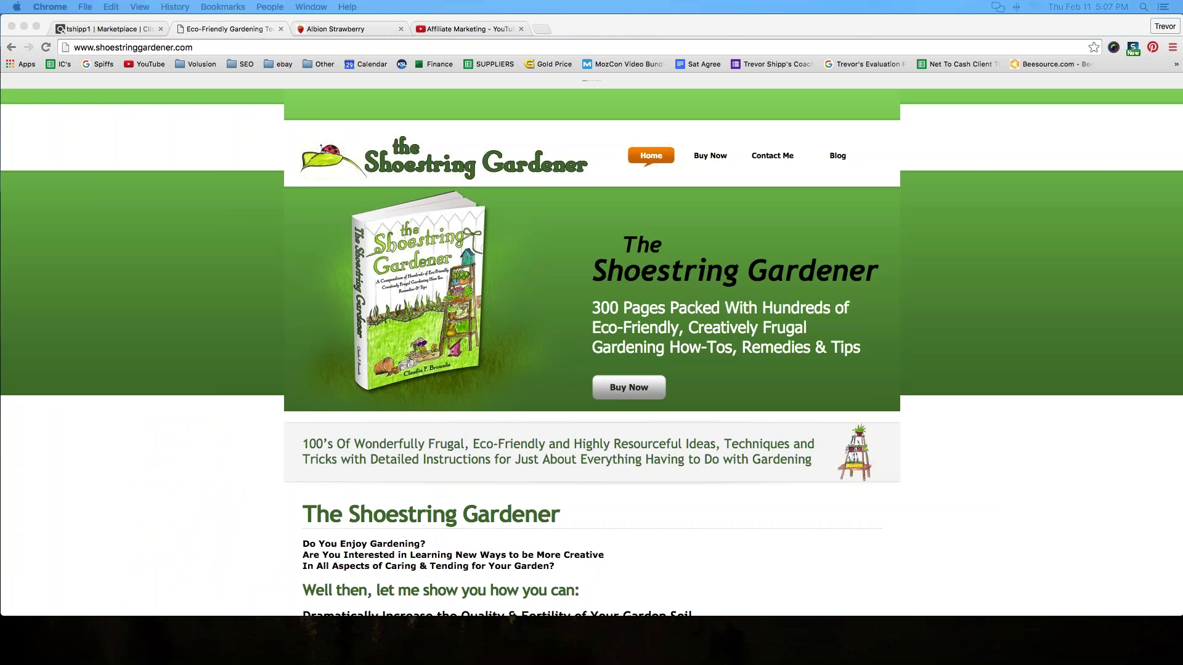
{"action": "left_click", "coordinate": [328, 29]}
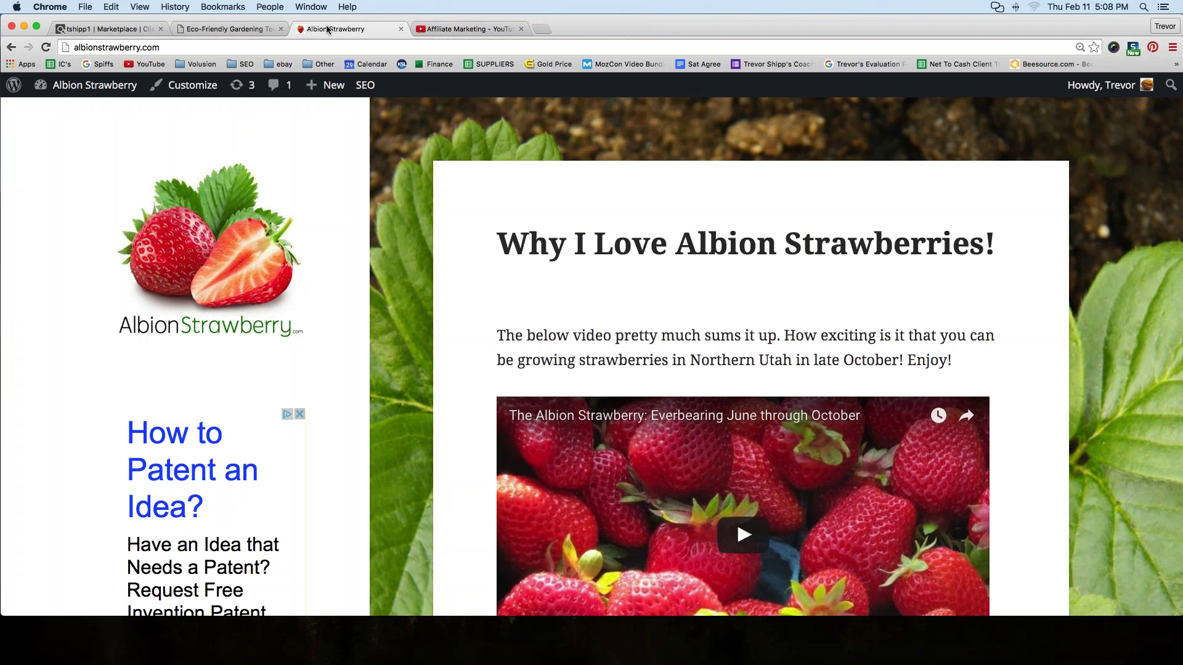
Step: Examine the Shoestring Gardener sales page through to its pricing line and return to the page's beginning
{"action": "left_click", "coordinate": [268, 29]}
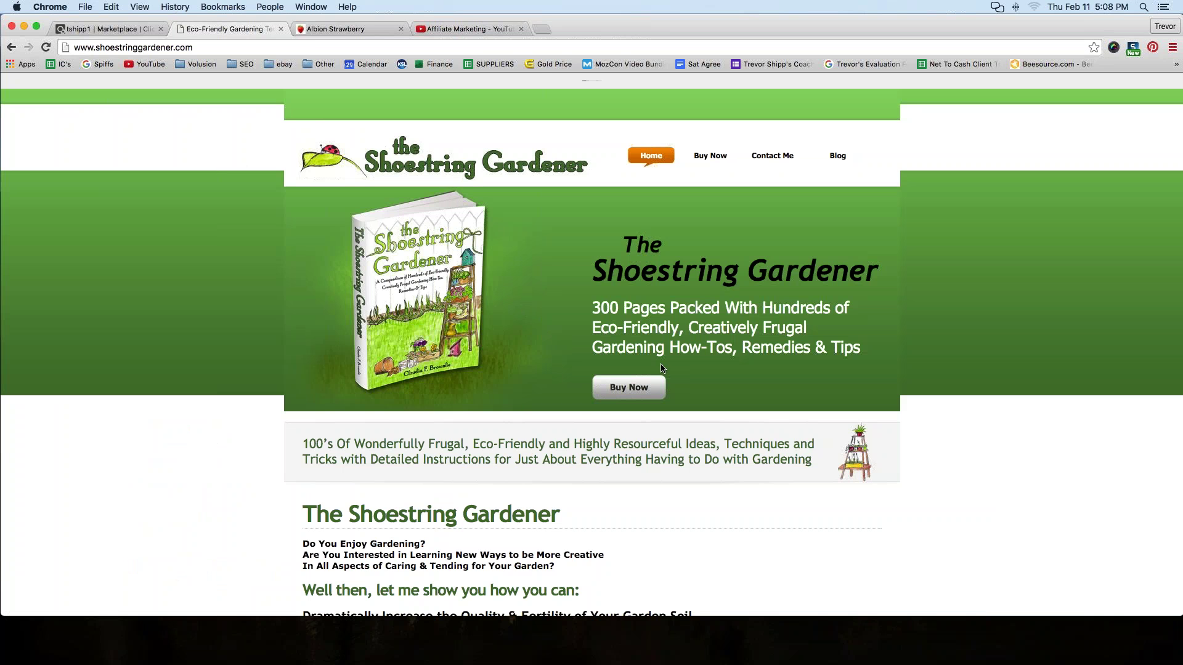
{"action": "scroll", "coordinate": [662, 368], "scroll_direction": "down", "scroll_amount": 15}
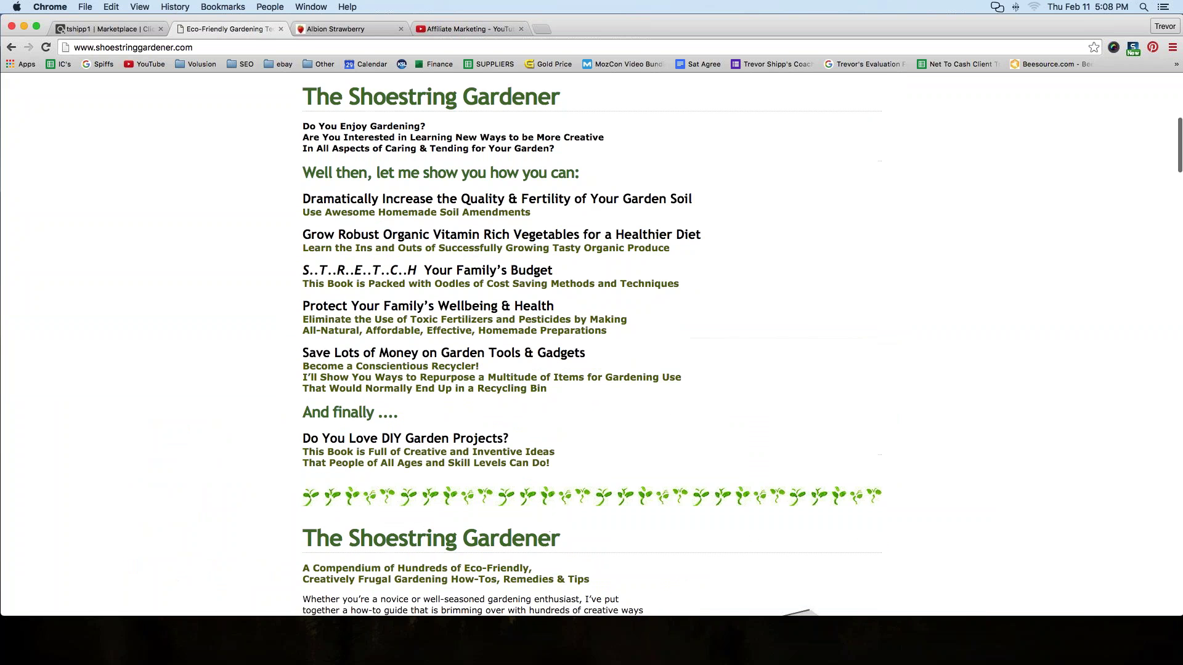
{"action": "scroll", "coordinate": [592, 345], "scroll_direction": "down", "scroll_amount": 20}
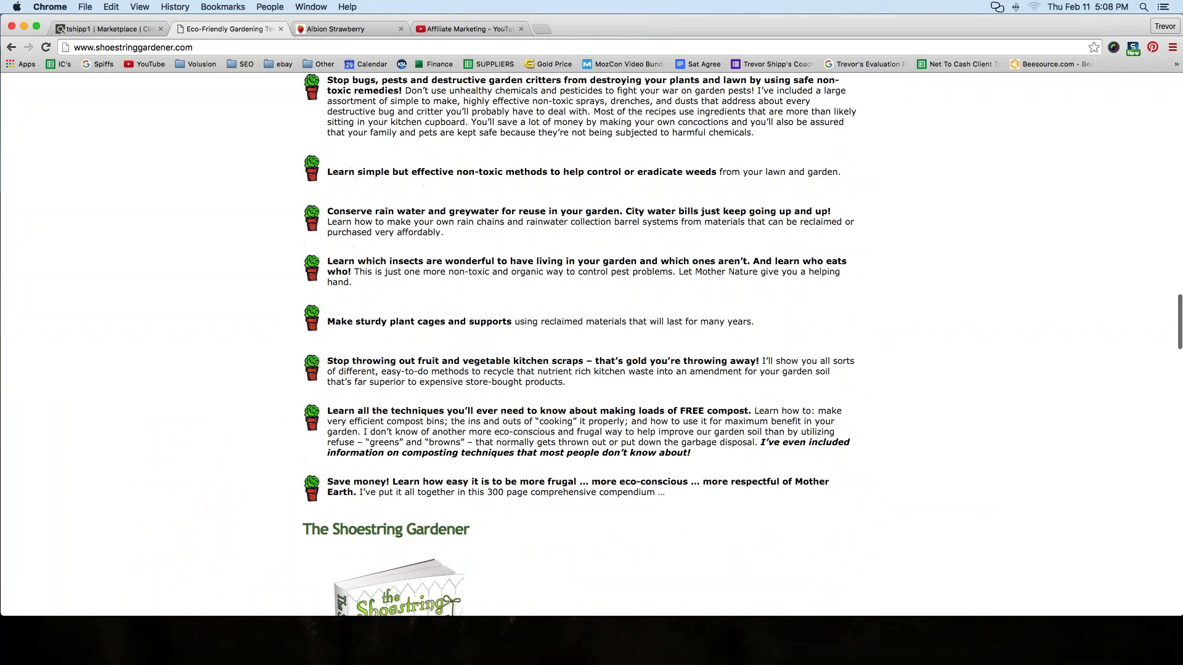
{"action": "scroll", "coordinate": [592, 345], "scroll_direction": "down", "scroll_amount": 8}
{"action": "scroll", "coordinate": [591, 345], "scroll_direction": "up", "scroll_amount": 3}
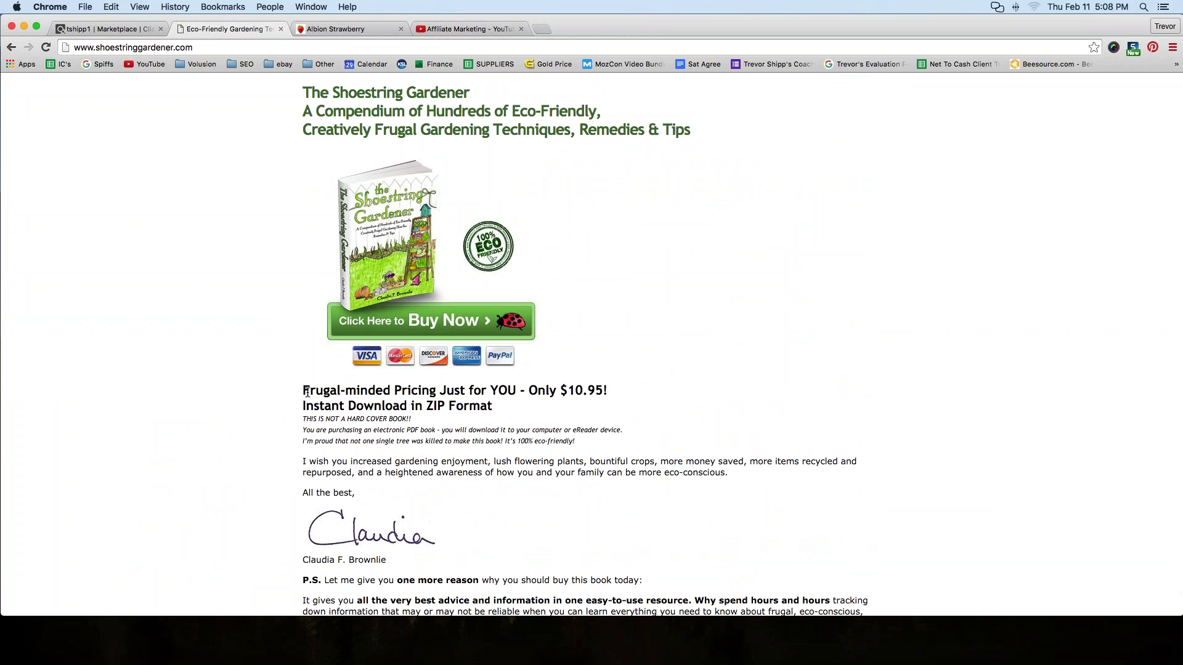
{"action": "left_click_drag", "start_coordinate": [302, 390], "coordinate": [613, 392]}
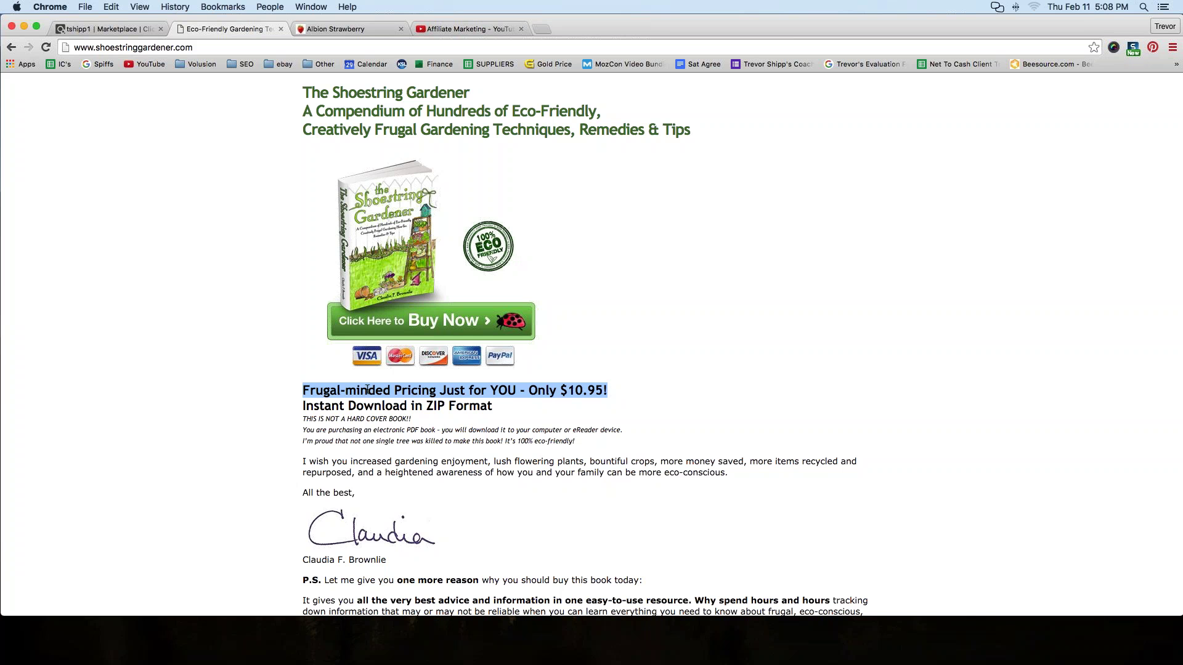
{"action": "left_click", "coordinate": [198, 329]}
{"action": "scroll", "coordinate": [197, 330], "scroll_direction": "down", "scroll_amount": 3}
{"action": "scroll", "coordinate": [196, 334], "scroll_direction": "up", "scroll_amount": 20}
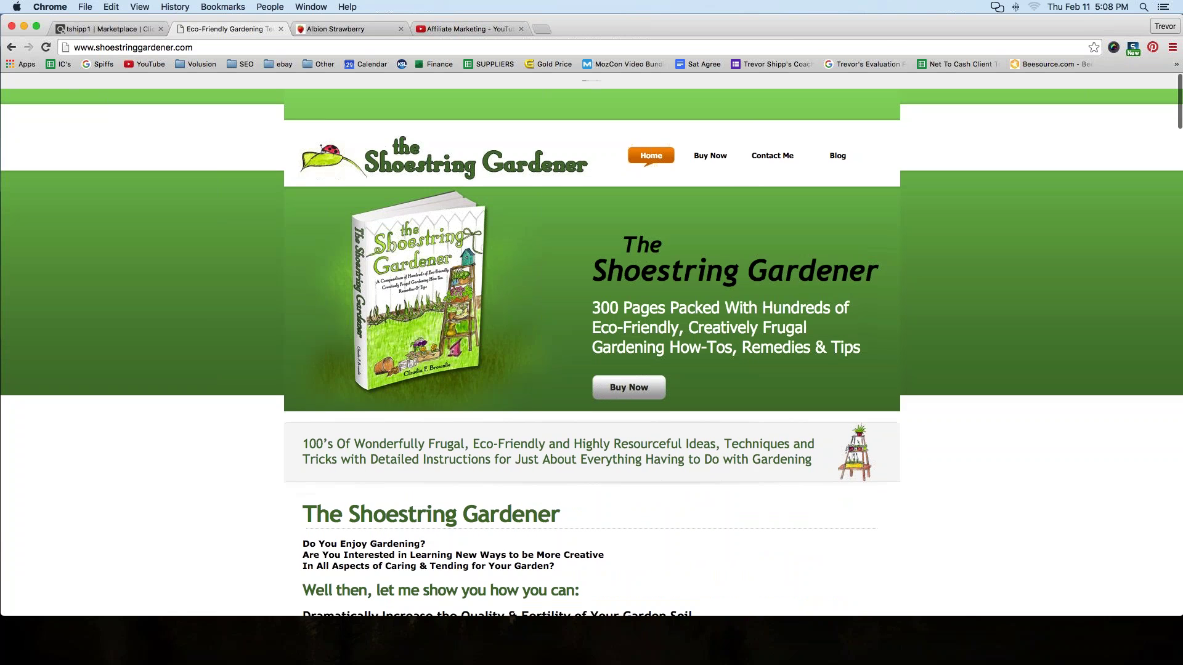
Step: Return to the ClickBank Marketplace start page and search its products for "gardening"
{"action": "left_click", "coordinate": [106, 29]}
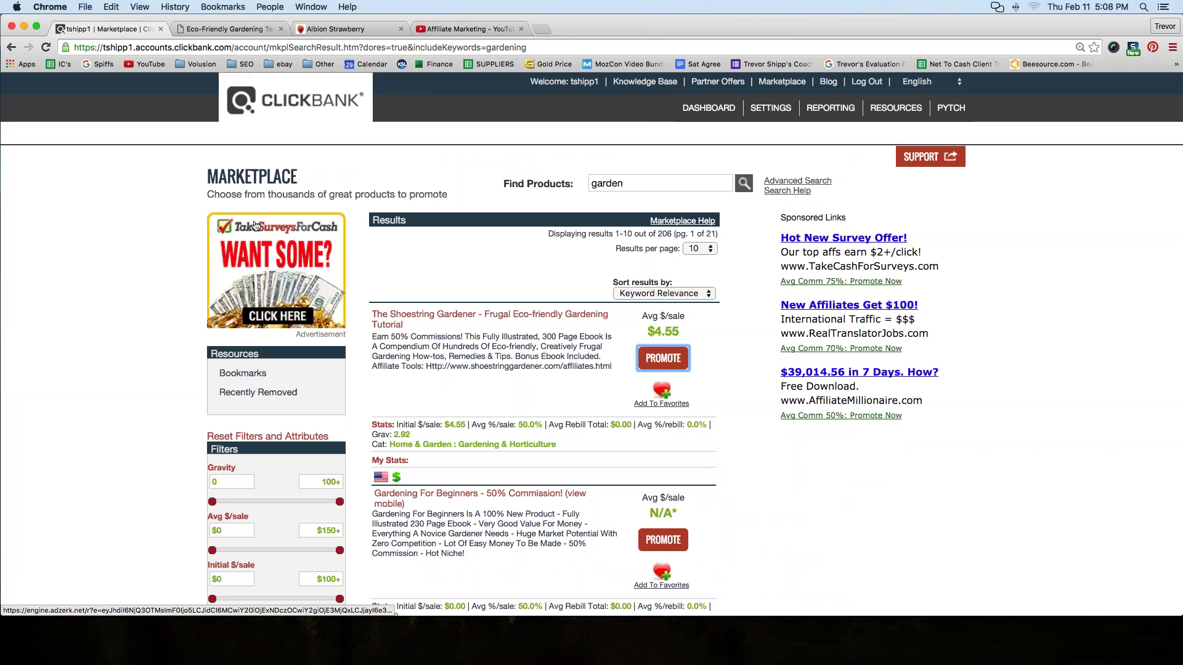
{"action": "left_click", "coordinate": [782, 81]}
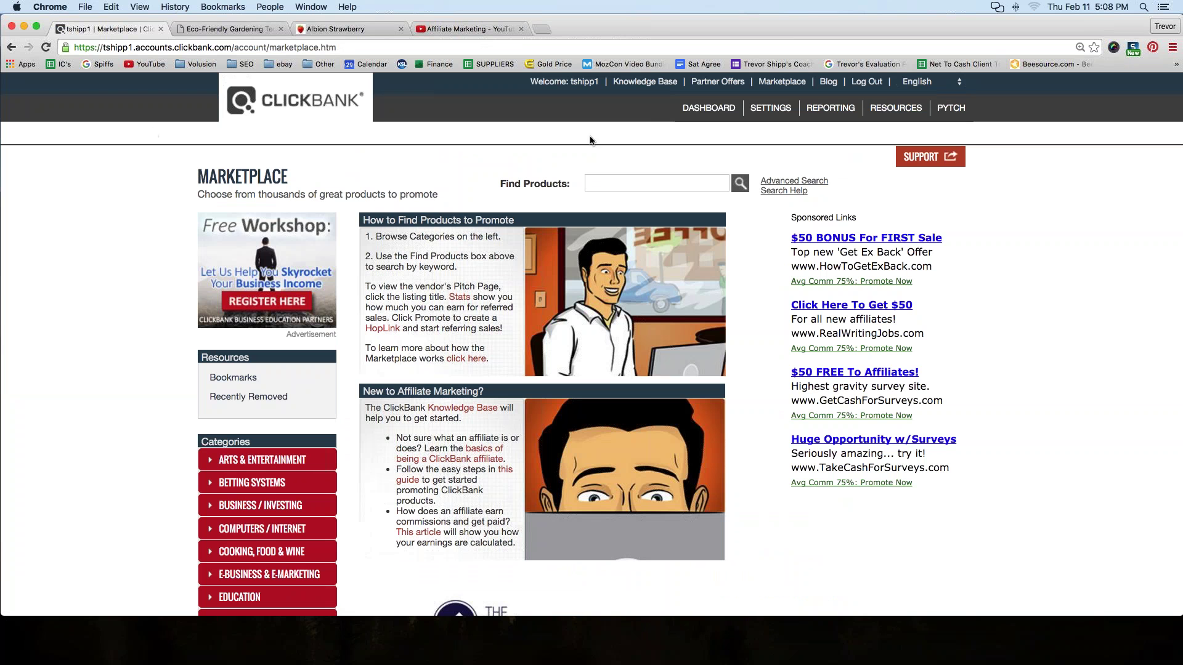
{"action": "left_click", "coordinate": [777, 83]}
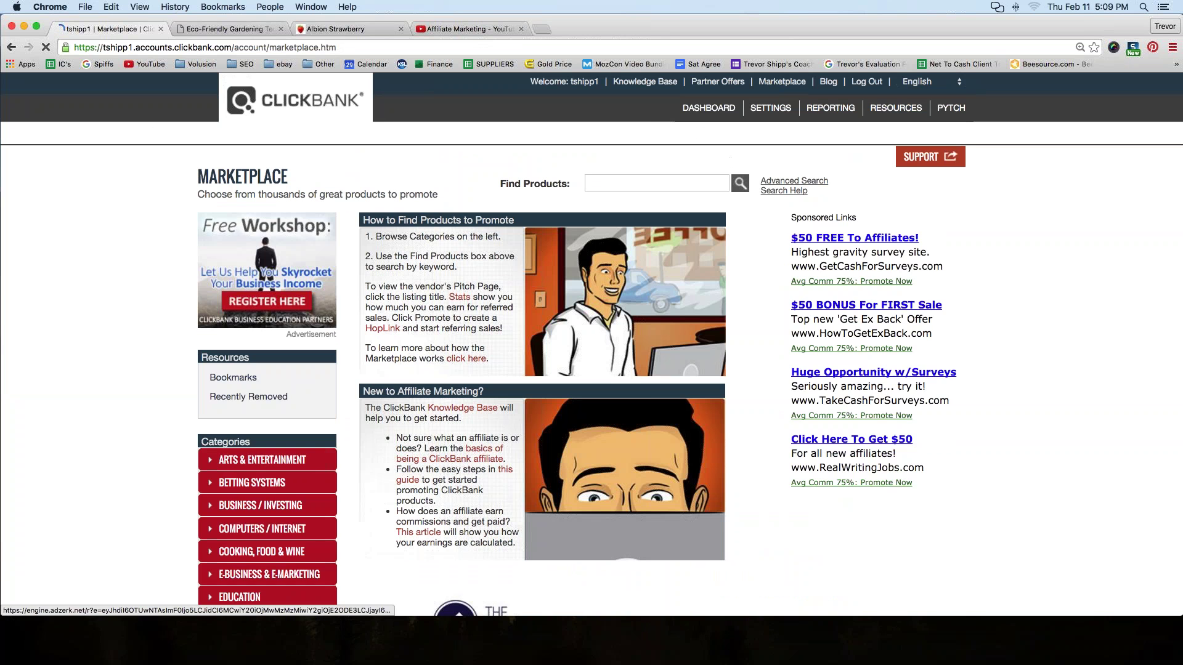
{"action": "left_click", "coordinate": [671, 179]}
{"action": "type", "text": "ga"}
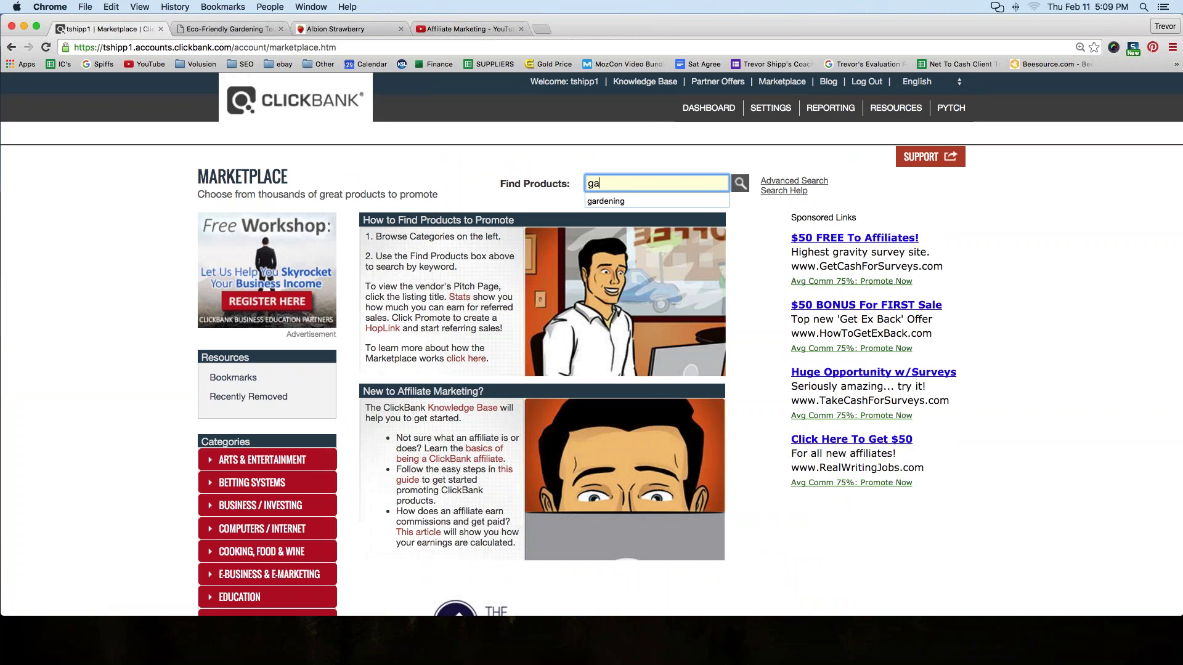
{"action": "type", "text": "rdening"}
{"action": "double_click", "coordinate": [586, 183]}
{"action": "scroll", "coordinate": [139, 294], "scroll_direction": "down", "scroll_amount": 5}
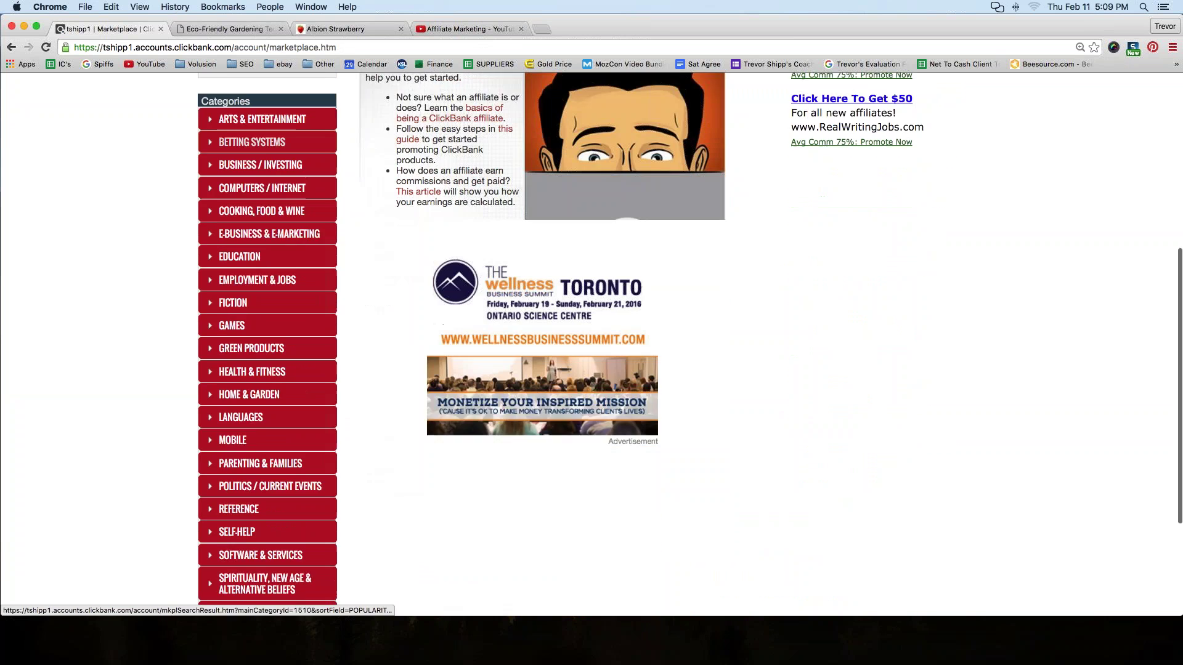
{"action": "scroll", "coordinate": [591, 342], "scroll_direction": "up", "scroll_amount": 10}
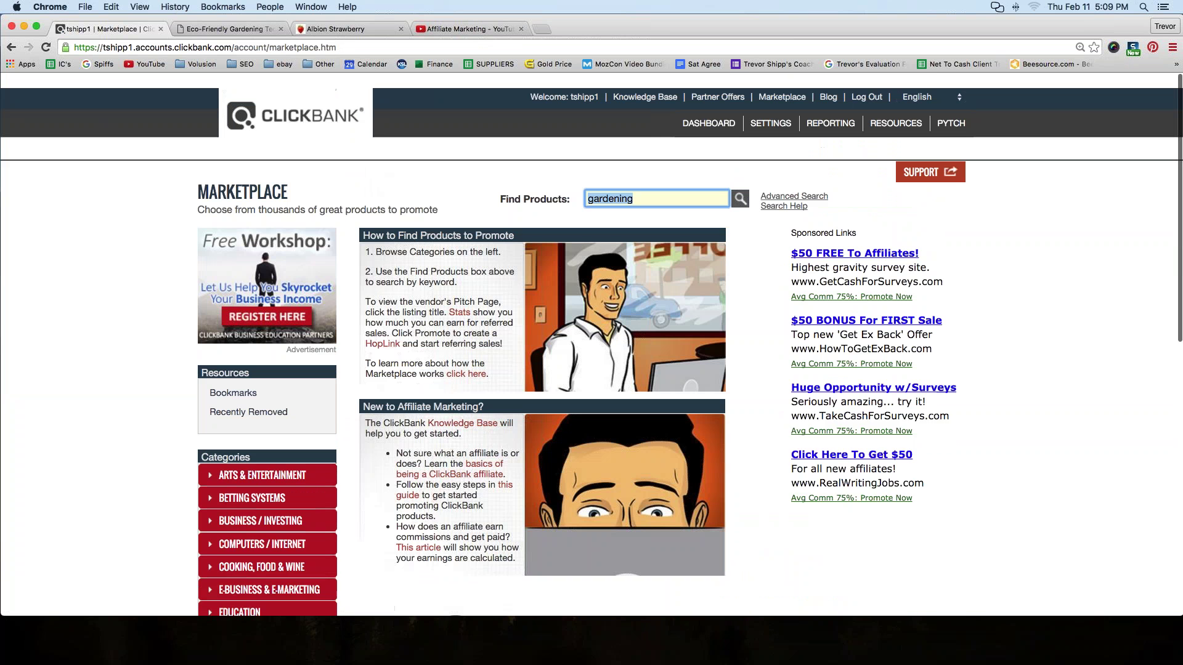
{"action": "scroll", "coordinate": [567, 254], "scroll_direction": "down", "scroll_amount": 1}
{"action": "left_click", "coordinate": [648, 183]}
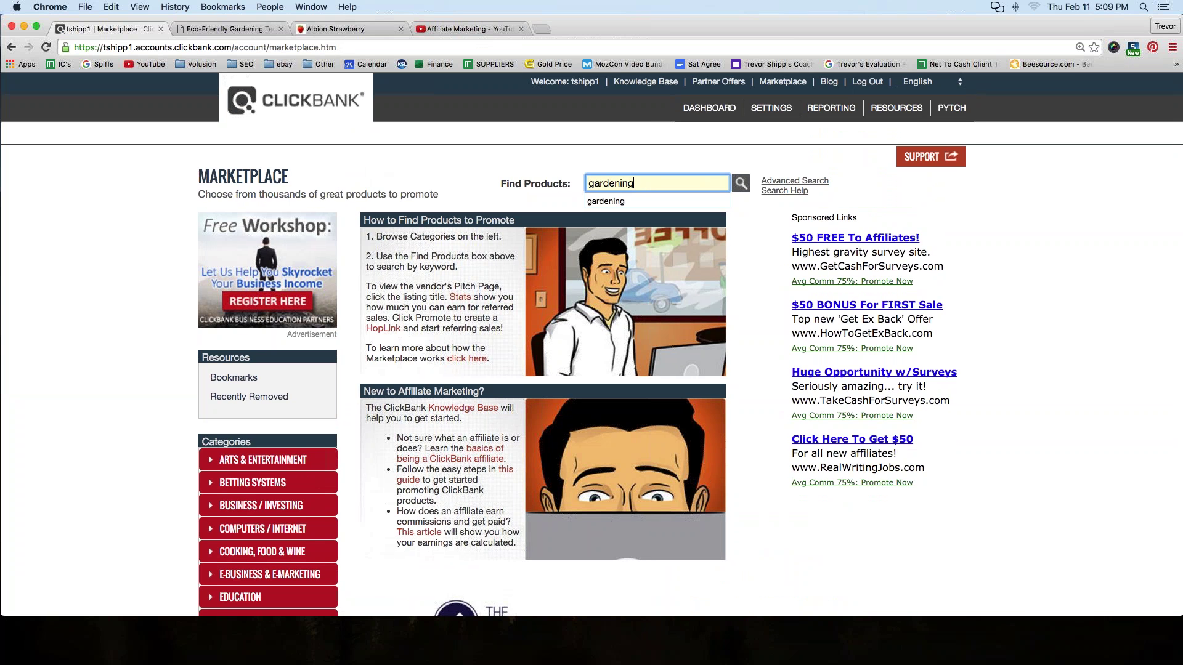
{"action": "key", "text": "Return"}
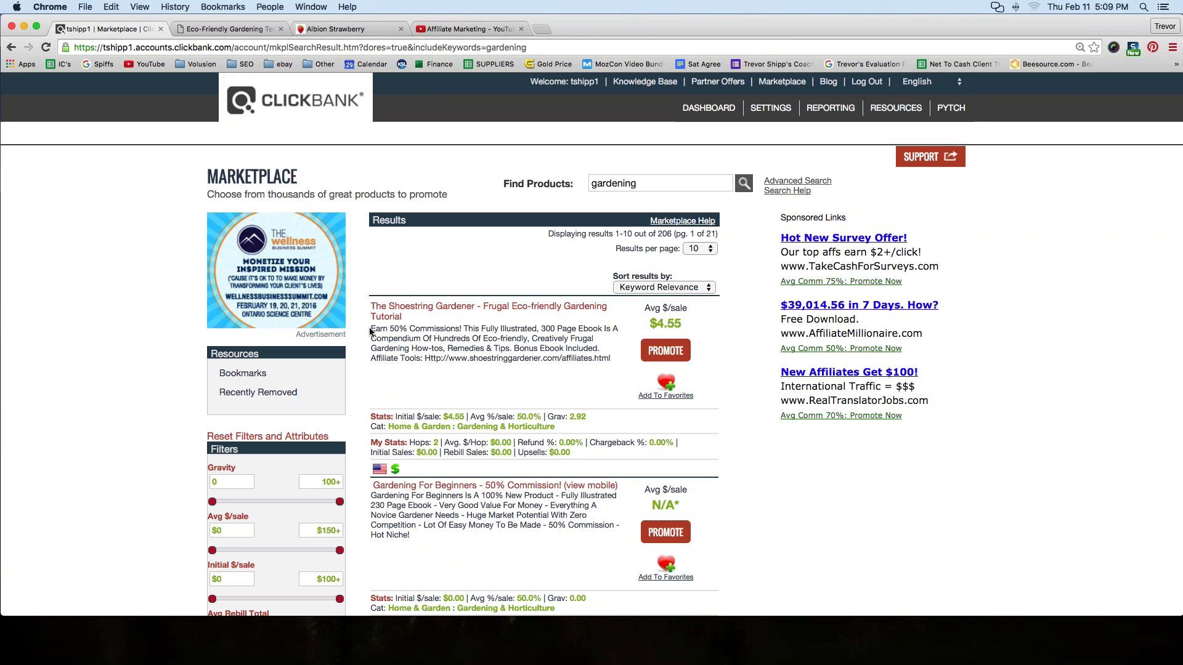
Step: Review the commission description in the Shoestring Gardener listing, look through its sales page, and return to the Marketplace results
{"action": "left_click_drag", "start_coordinate": [371, 328], "coordinate": [449, 338]}
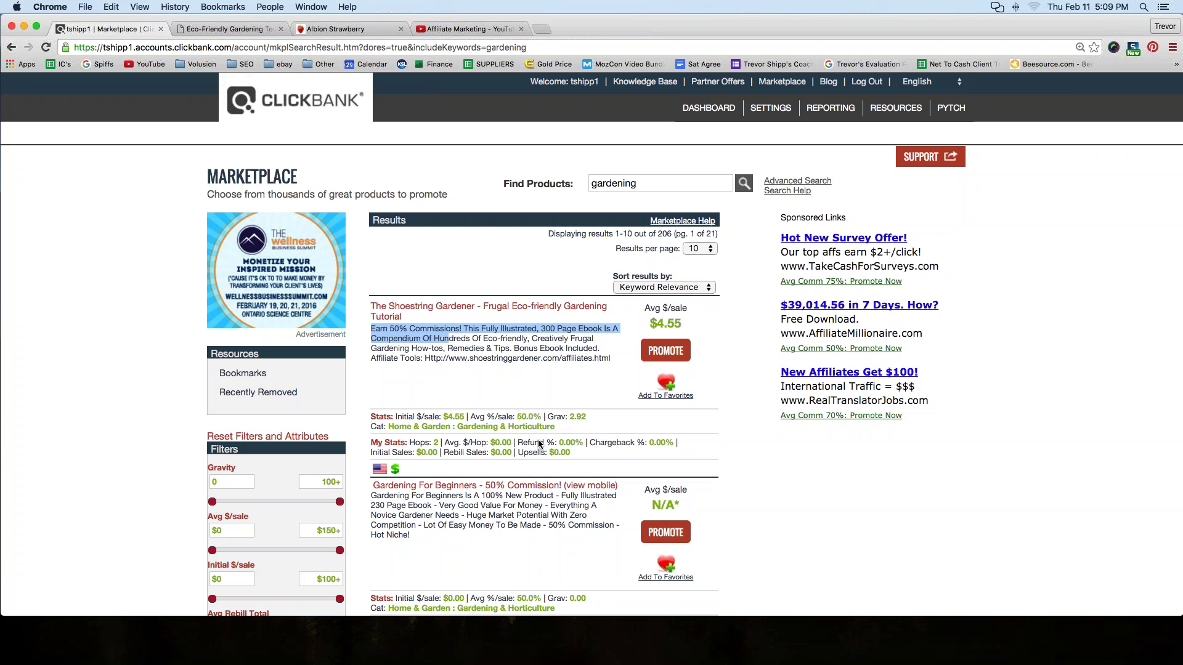
{"action": "left_click", "coordinate": [222, 29]}
{"action": "scroll", "coordinate": [232, 144], "scroll_direction": "down", "scroll_amount": 15}
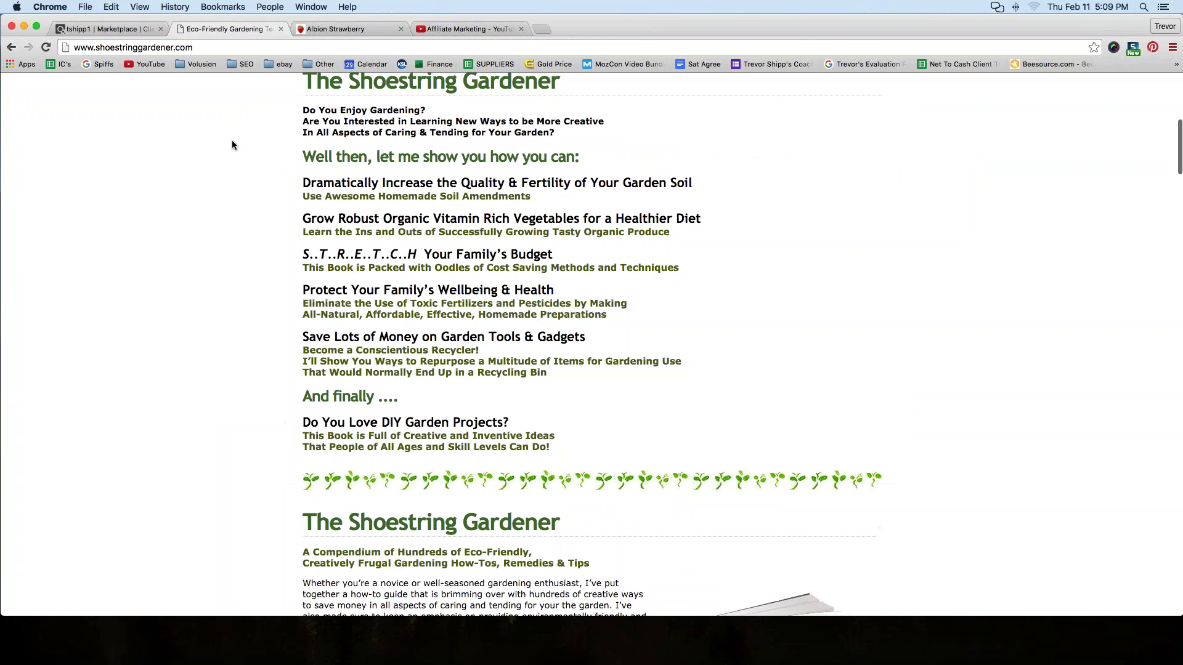
{"action": "scroll", "coordinate": [232, 145], "scroll_direction": "down", "scroll_amount": 1}
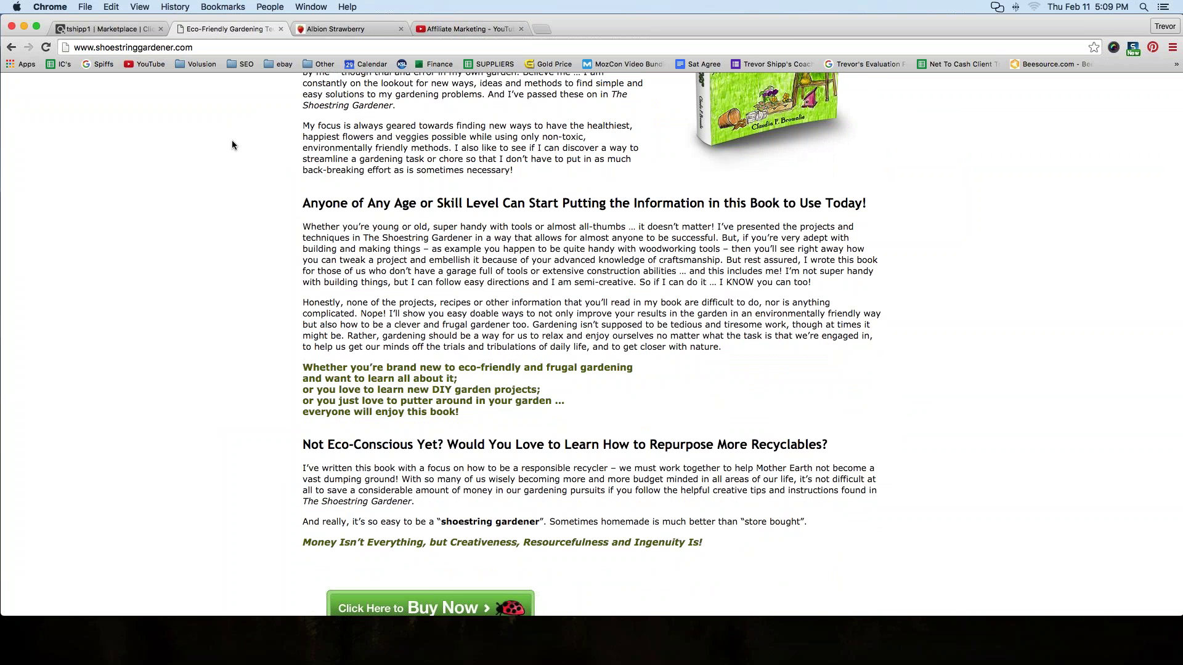
{"action": "scroll", "coordinate": [232, 145], "scroll_direction": "down", "scroll_amount": 15}
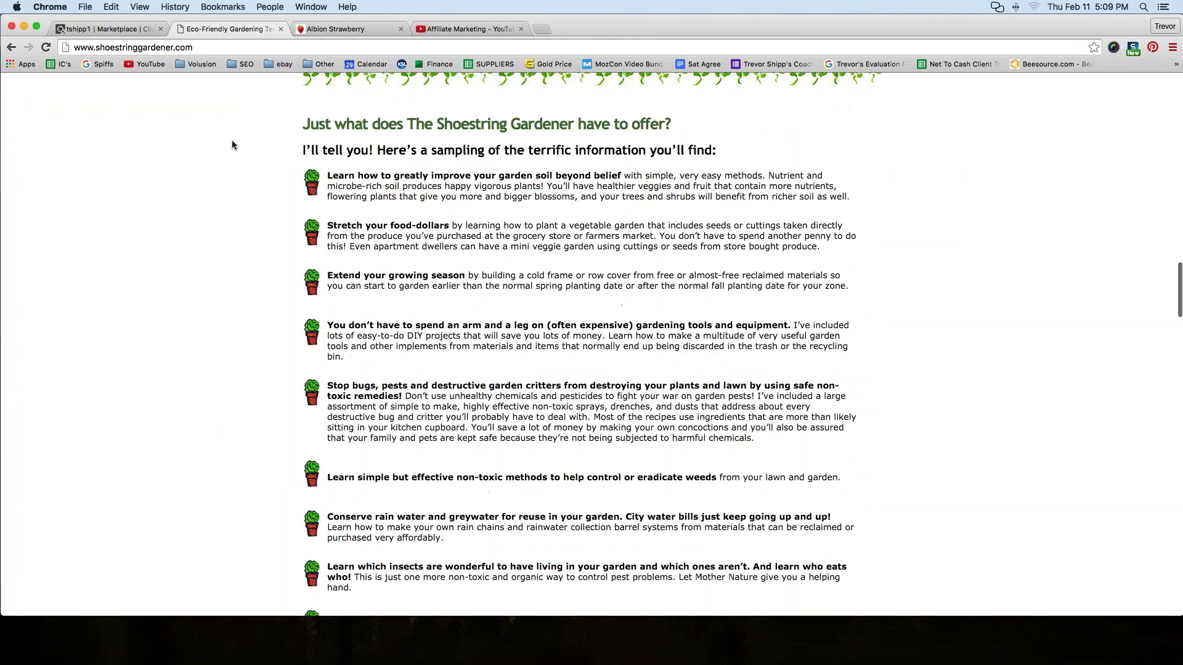
{"action": "scroll", "coordinate": [231, 145], "scroll_direction": "down", "scroll_amount": 2}
{"action": "scroll", "coordinate": [232, 145], "scroll_direction": "up", "scroll_amount": 20}
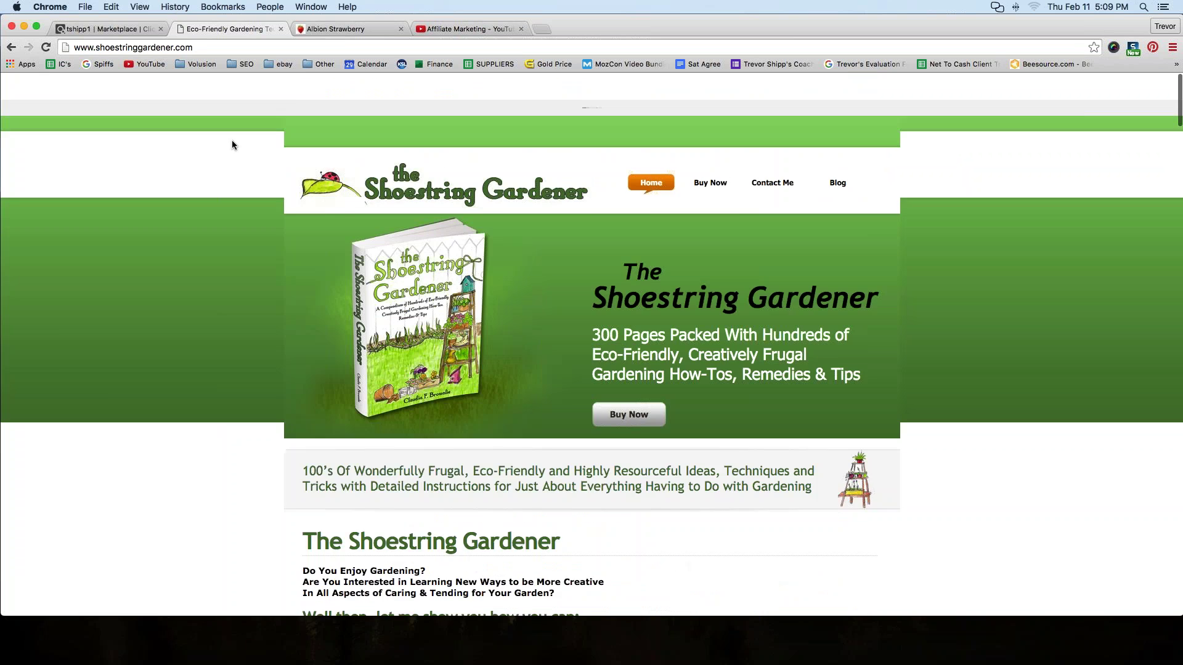
{"action": "left_click", "coordinate": [104, 29]}
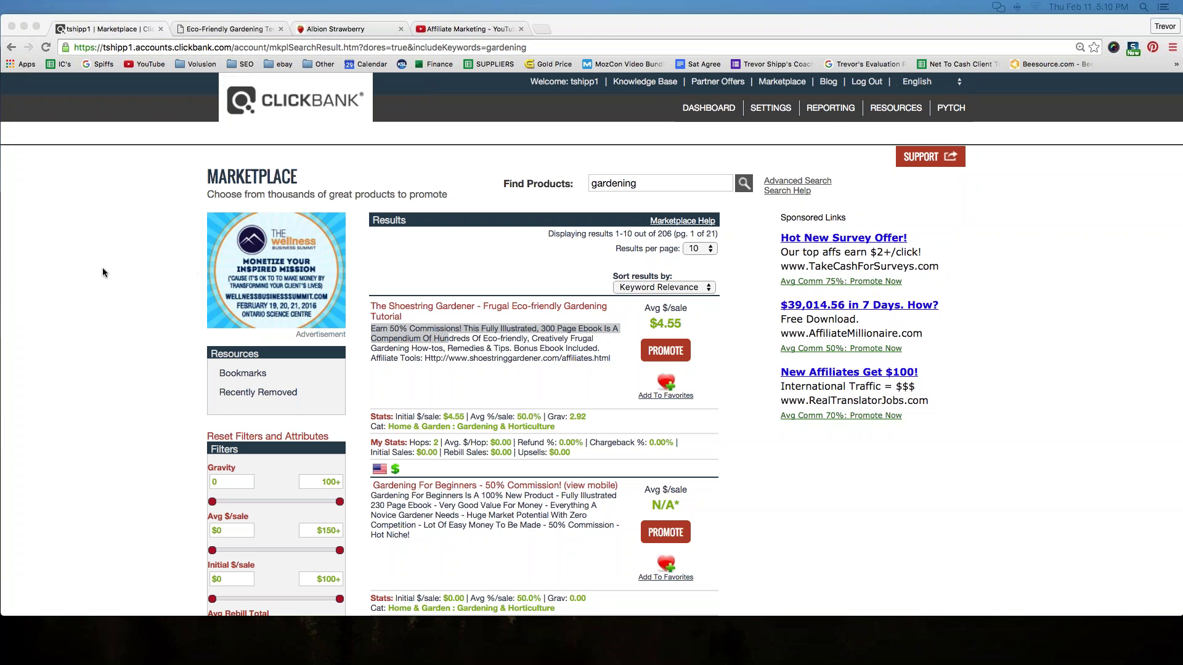
Step: Magnify the Marketplace results, open the promotion form for The Shoestring Gardener, and enlarge its window
{"action": "left_click", "coordinate": [79, 264]}
{"action": "key", "text": "super+equal"}
{"action": "key", "text": "super+equal"}
{"action": "key", "text": "super+equal"}
{"action": "key", "text": "super+equal"}
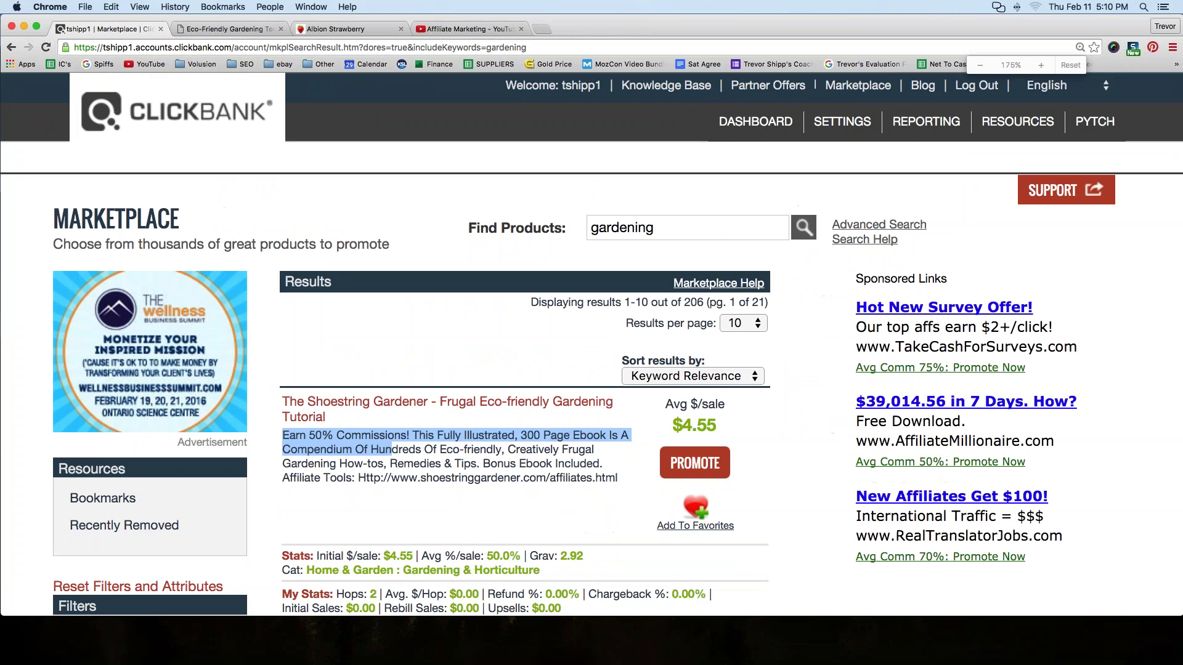
{"action": "key", "text": "super+equal"}
{"action": "scroll", "coordinate": [591, 345], "scroll_direction": "down", "scroll_amount": 5}
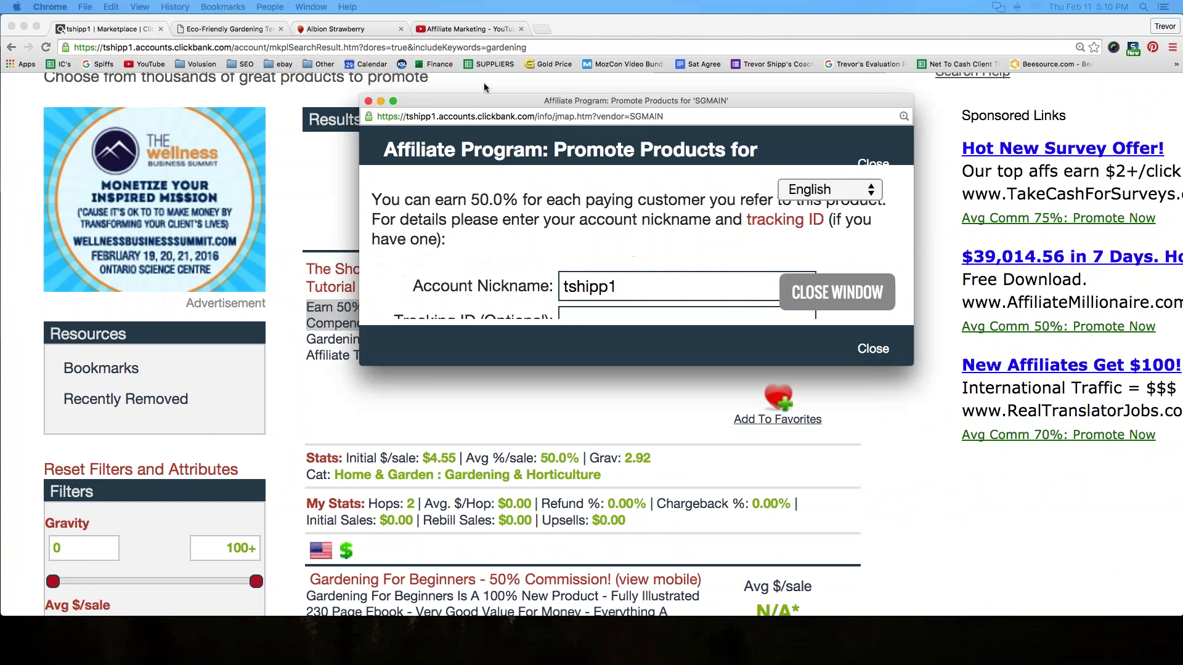
{"action": "left_click_drag", "start_coordinate": [849, 336], "coordinate": [1033, 445]}
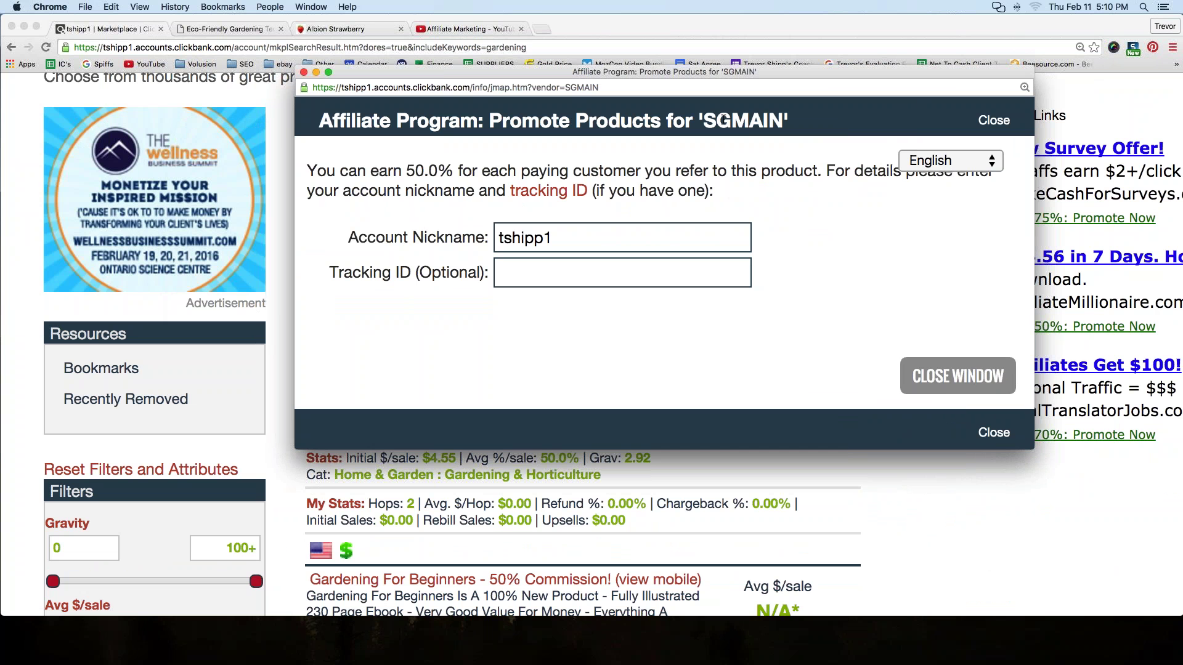
Step: Create the SGMAIN HopLink with the prefilled account nickname and no tracking ID, then enlarge and reposition its window
{"action": "left_click_drag", "start_coordinate": [705, 121], "coordinate": [784, 120]}
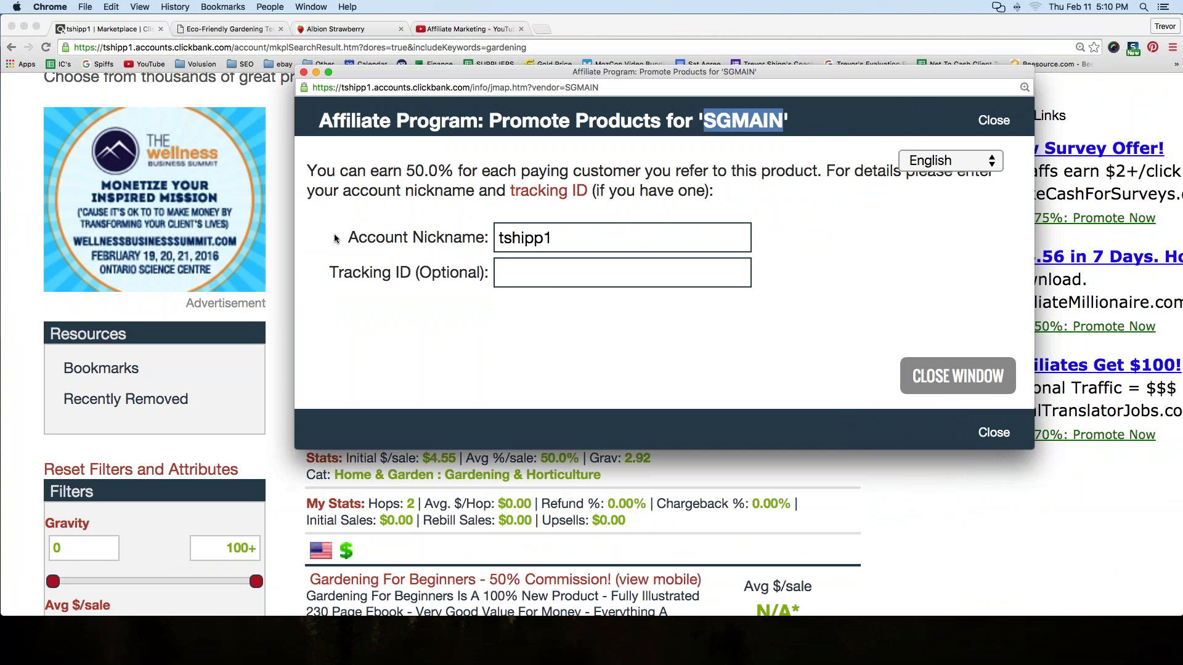
{"action": "left_click", "coordinate": [561, 240]}
{"action": "double_click", "coordinate": [497, 237]}
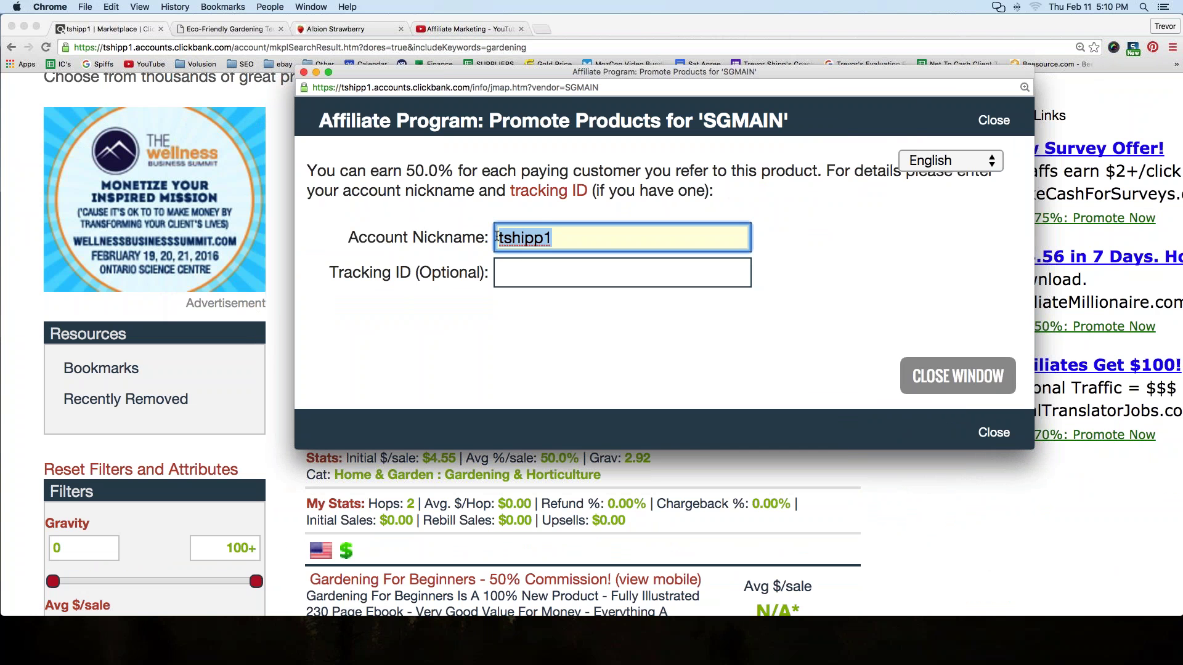
{"action": "left_click", "coordinate": [562, 239]}
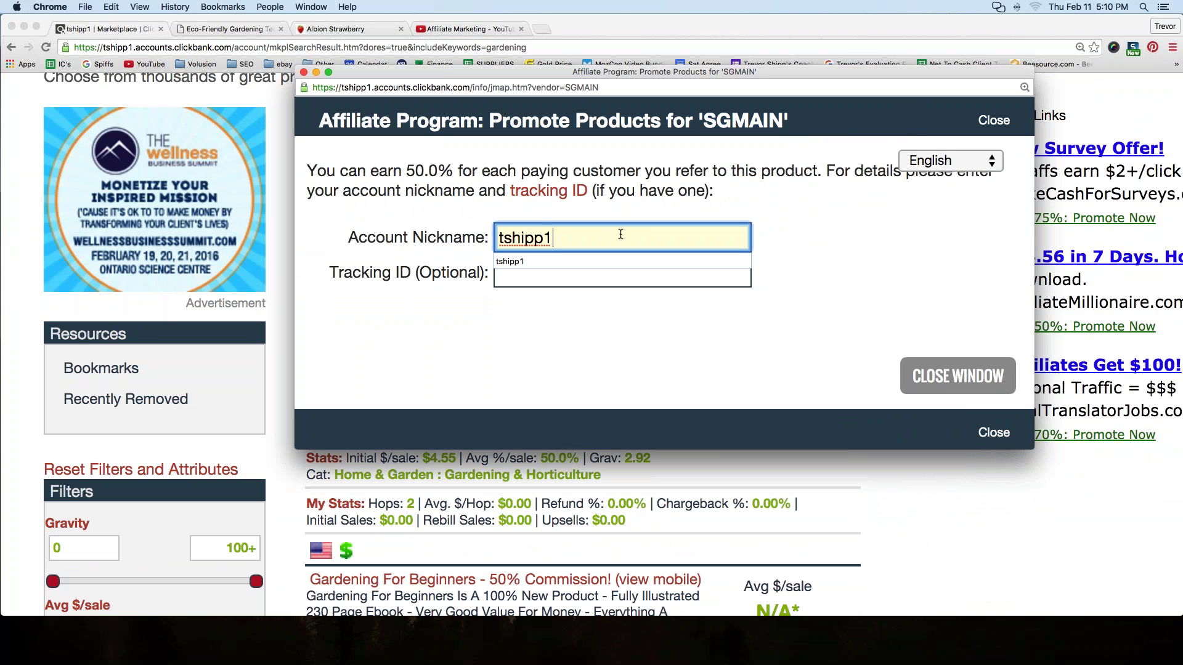
{"action": "left_click", "coordinate": [601, 321]}
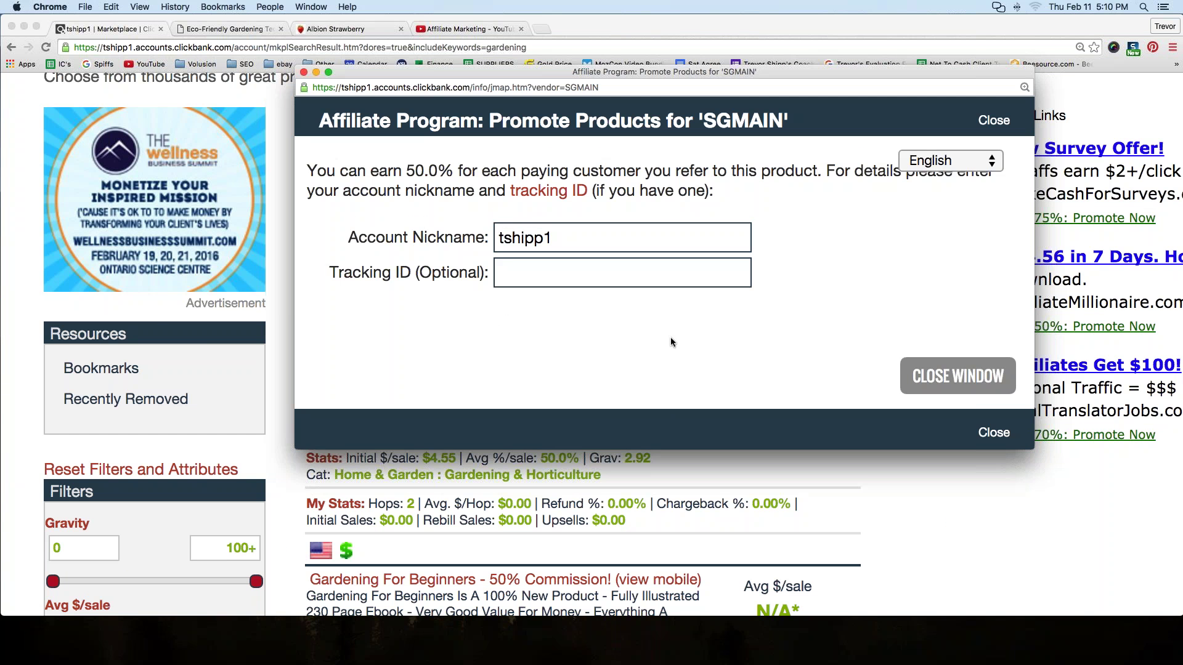
{"action": "scroll", "coordinate": [670, 338], "scroll_direction": "down", "scroll_amount": 2}
{"action": "scroll", "coordinate": [533, 284], "scroll_direction": "down", "scroll_amount": 3}
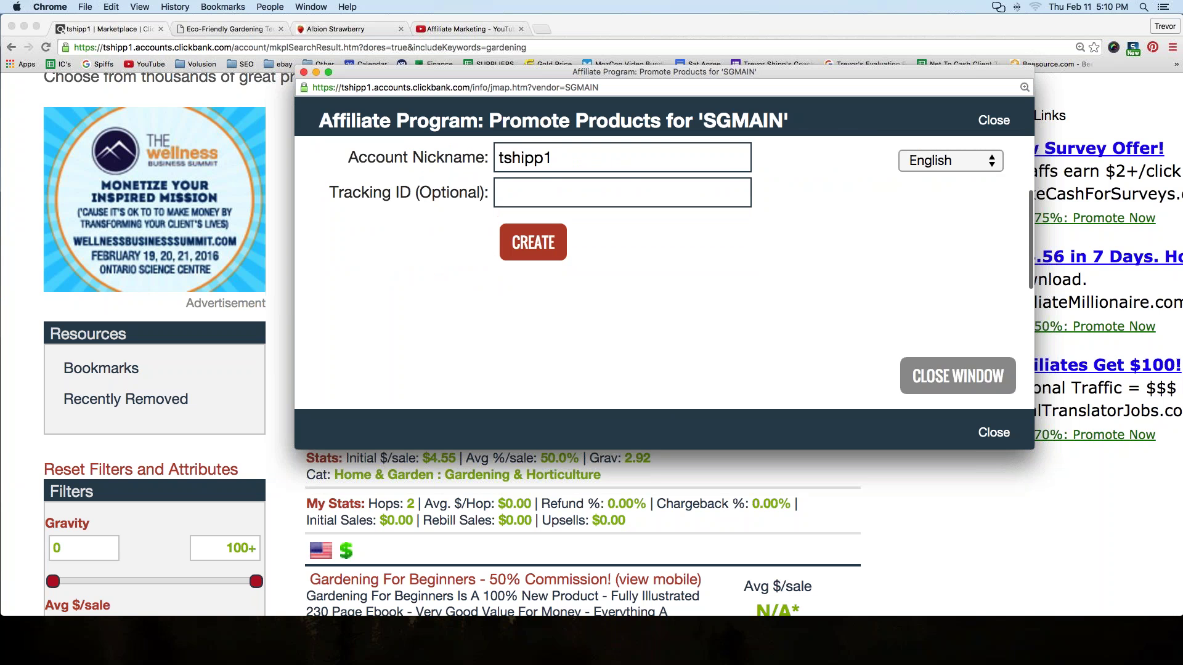
{"action": "left_click", "coordinate": [525, 246]}
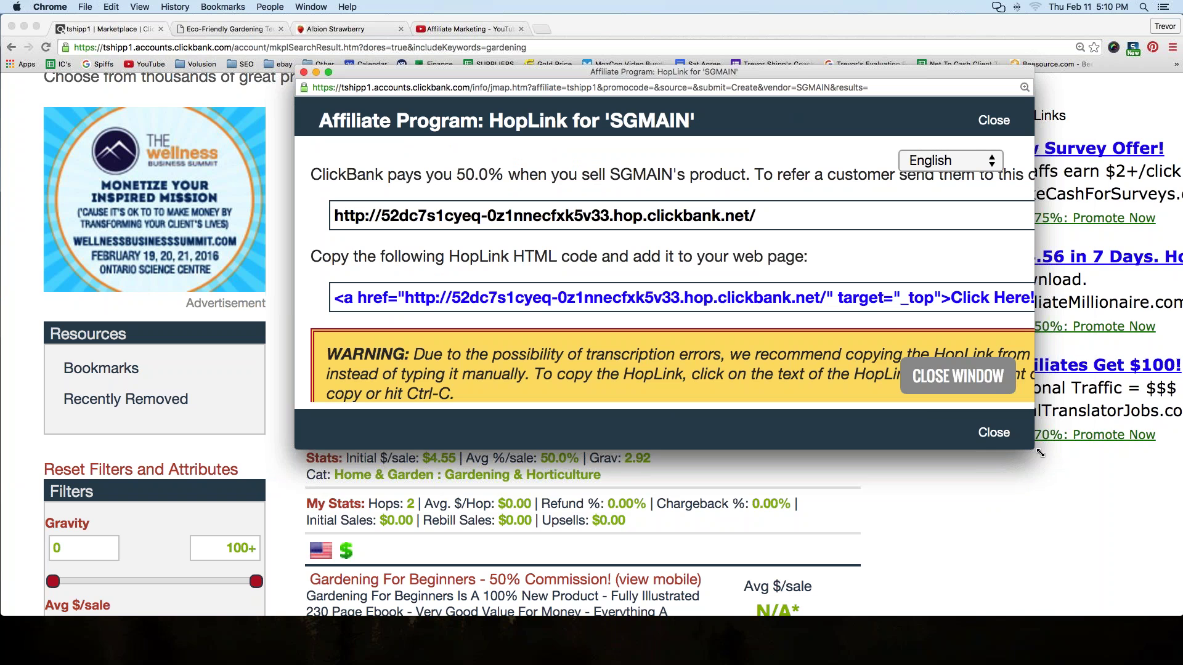
{"action": "left_click_drag", "start_coordinate": [1034, 450], "coordinate": [1162, 544]}
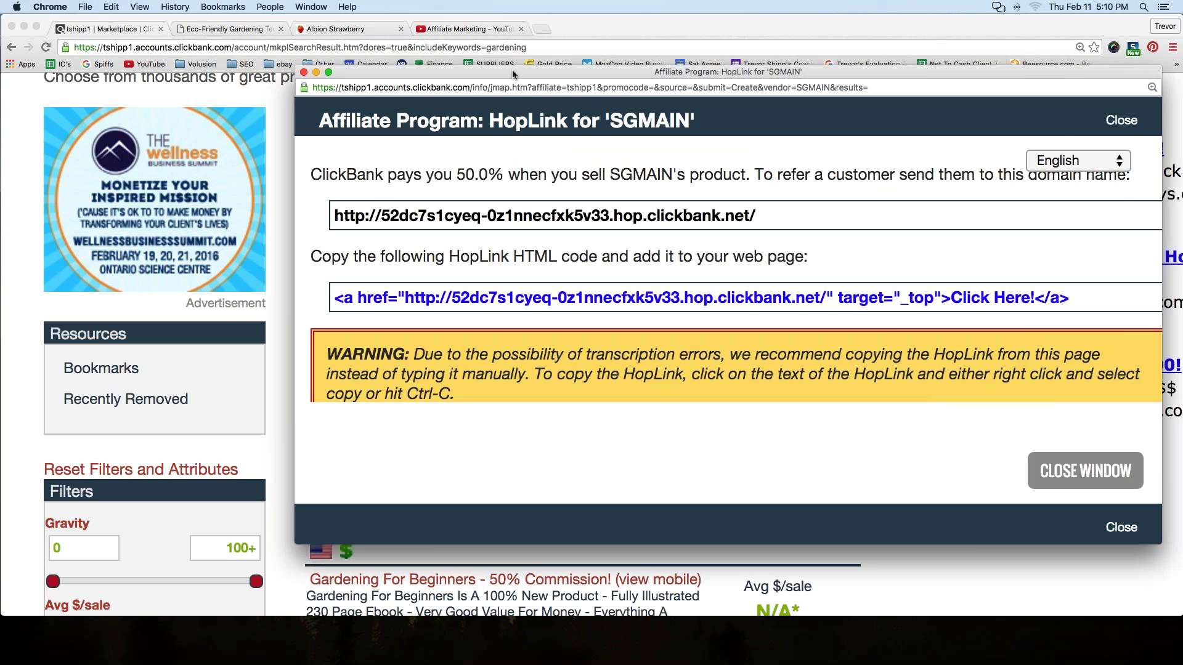
{"action": "left_click_drag", "start_coordinate": [512, 72], "coordinate": [259, 32]}
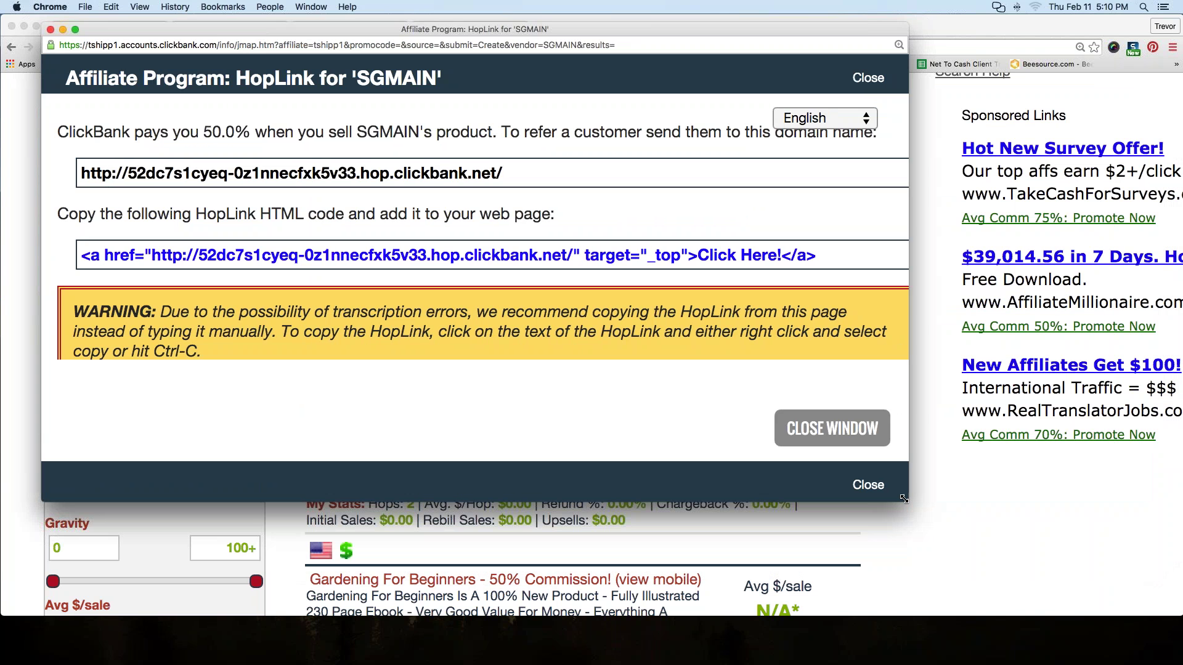
Step: Widen the SGMAIN HopLink window and copy the full HopLink address
{"action": "left_click_drag", "start_coordinate": [908, 501], "coordinate": [1124, 515]}
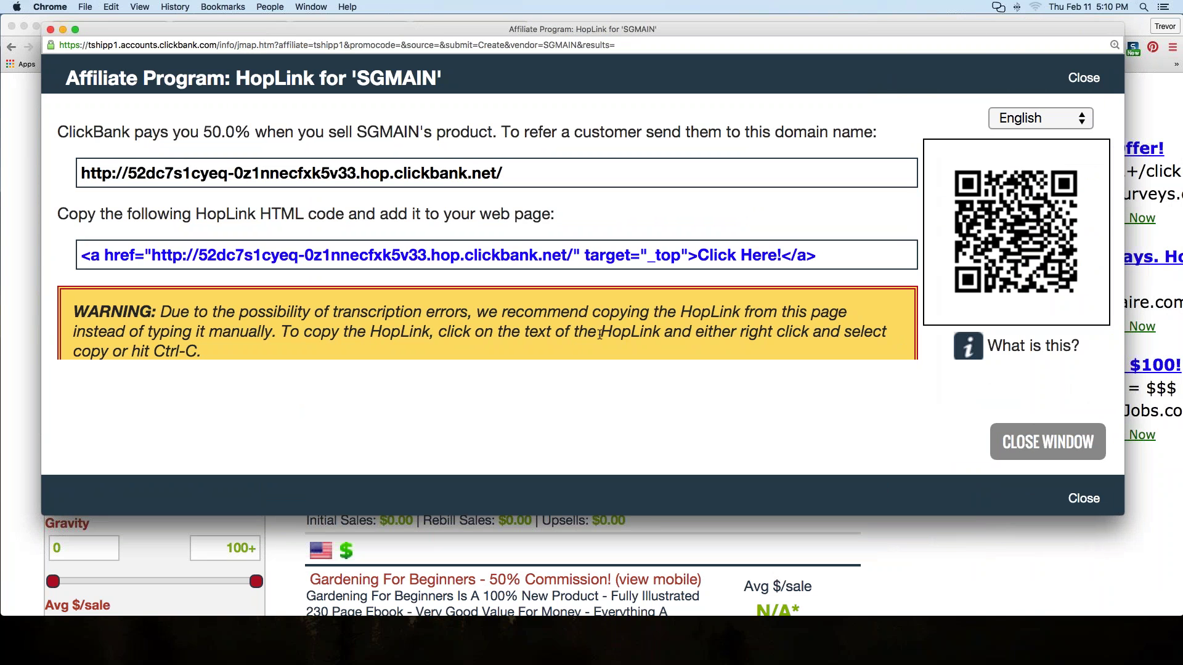
{"action": "left_click_drag", "start_coordinate": [602, 332], "coordinate": [659, 331]}
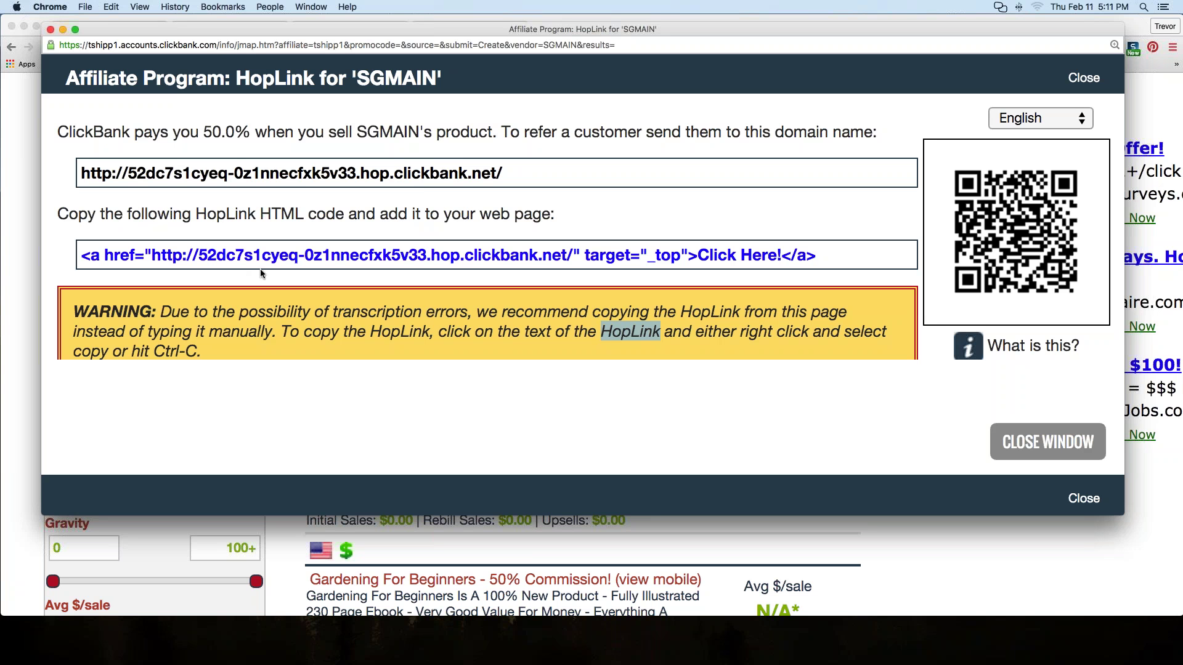
{"action": "left_click_drag", "start_coordinate": [509, 173], "coordinate": [83, 173]}
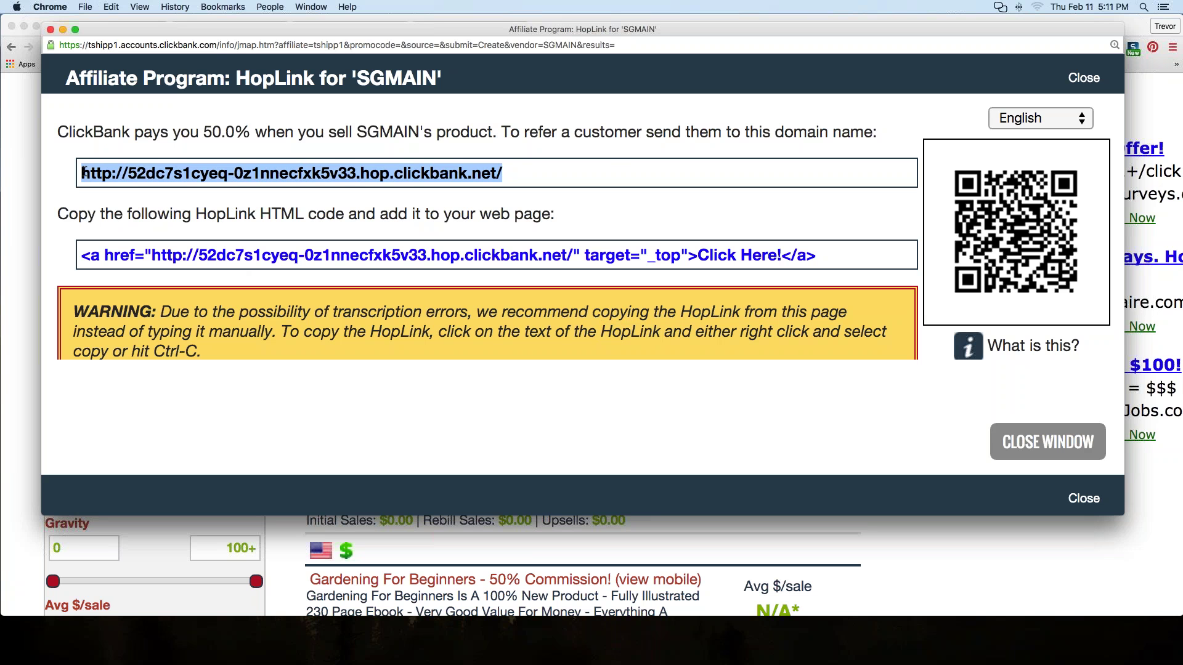
{"action": "left_click", "coordinate": [319, 173]}
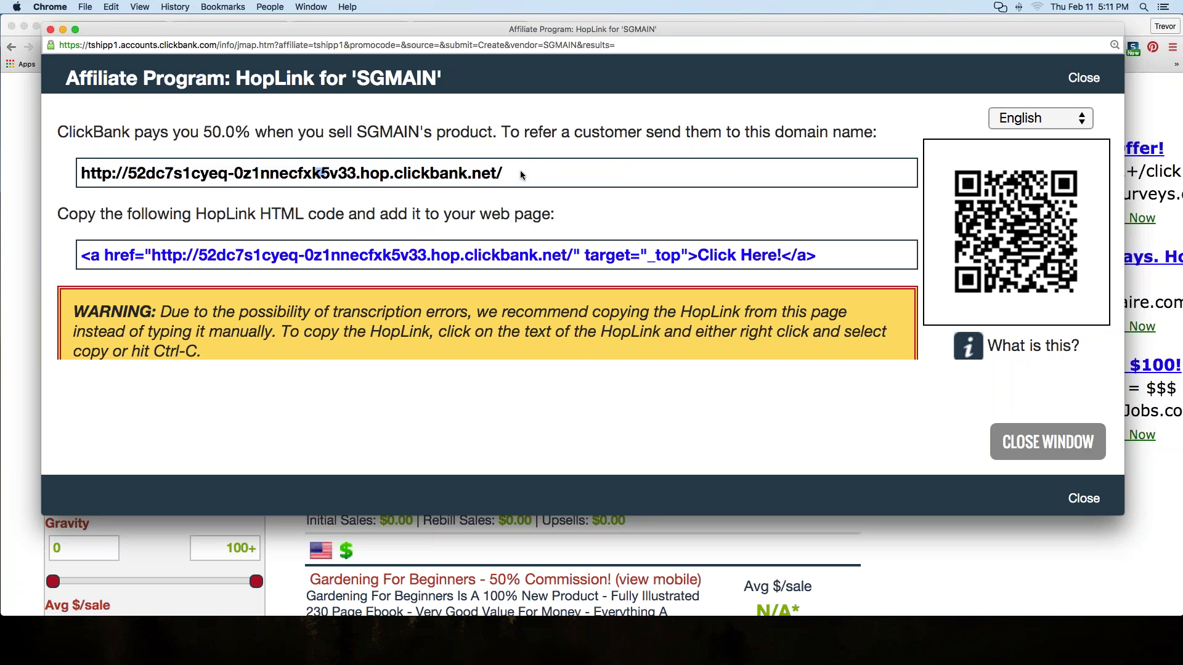
{"action": "left_click_drag", "start_coordinate": [523, 173], "coordinate": [130, 173]}
{"action": "left_click_drag", "start_coordinate": [82, 175], "coordinate": [74, 175]}
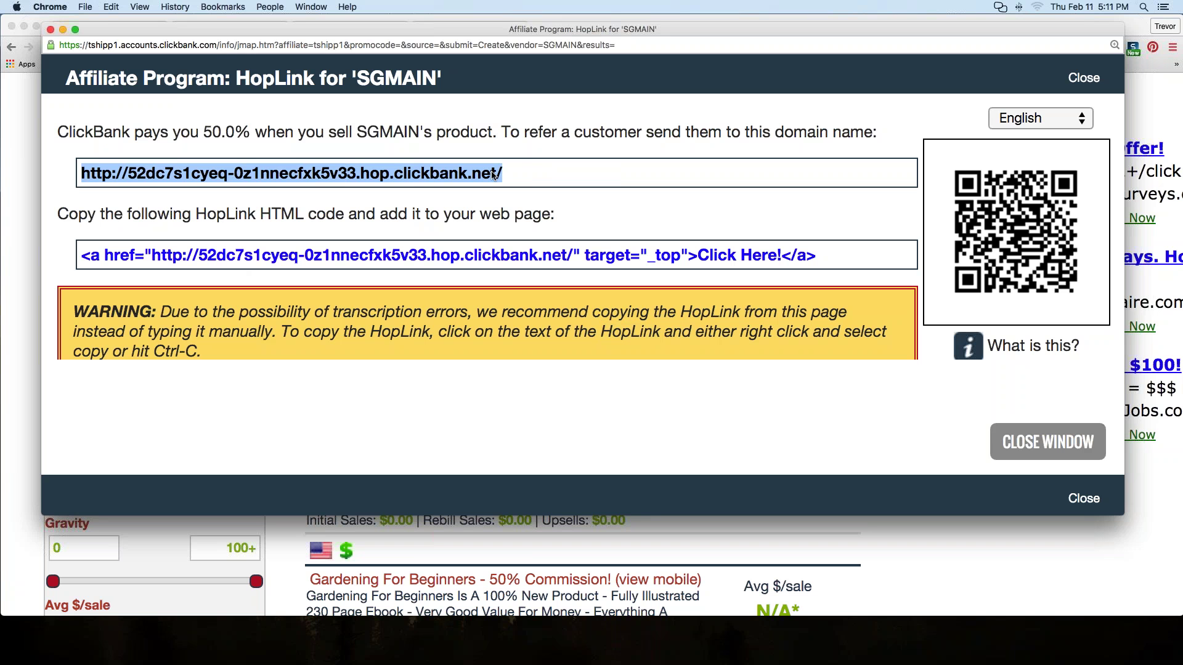
{"action": "left_click_drag", "start_coordinate": [522, 180], "coordinate": [76, 176]}
{"action": "key", "text": "super+c"}
Step: Test the copied HopLink in a new browser tab and look over the loaded sales page
{"action": "left_click_drag", "start_coordinate": [390, 32], "coordinate": [389, 109]}
{"action": "left_click", "coordinate": [536, 27]}
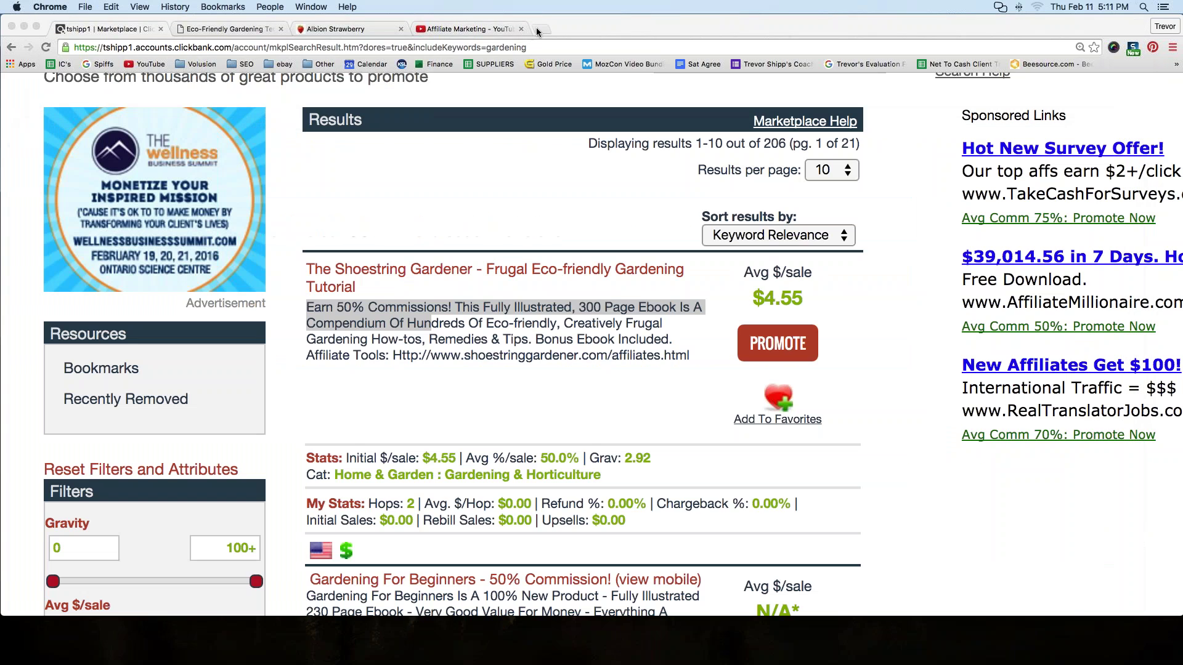
{"action": "left_click", "coordinate": [536, 27]}
{"action": "key", "text": "super+v"}
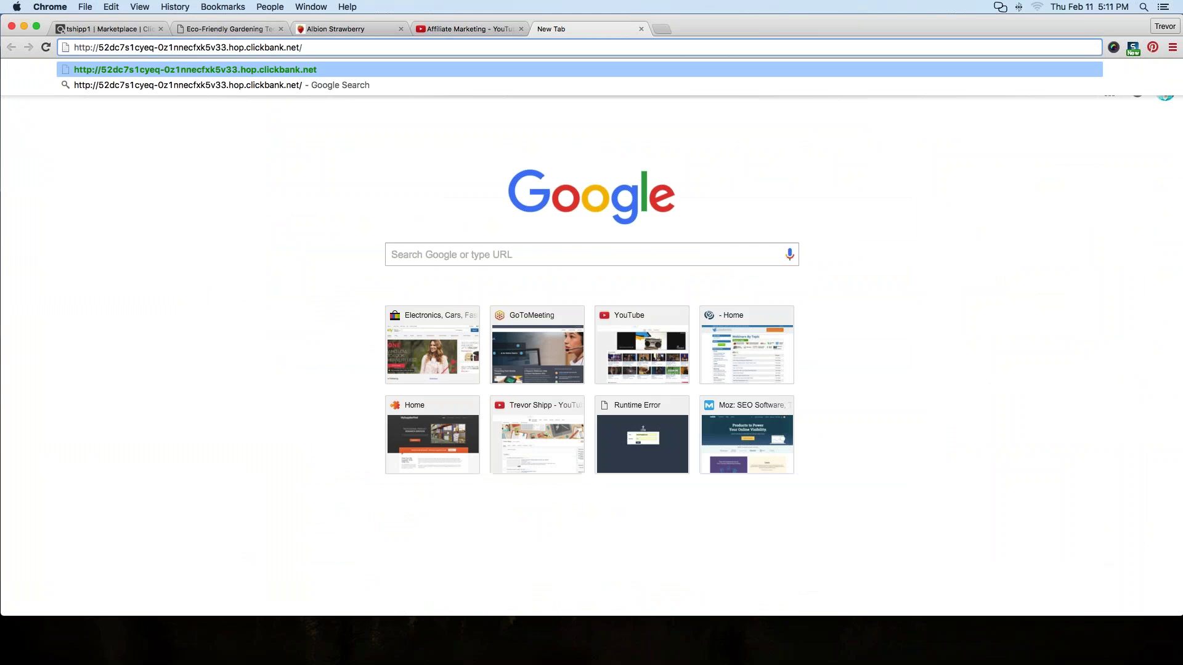
{"action": "left_click_drag", "start_coordinate": [302, 48], "coordinate": [74, 47]}
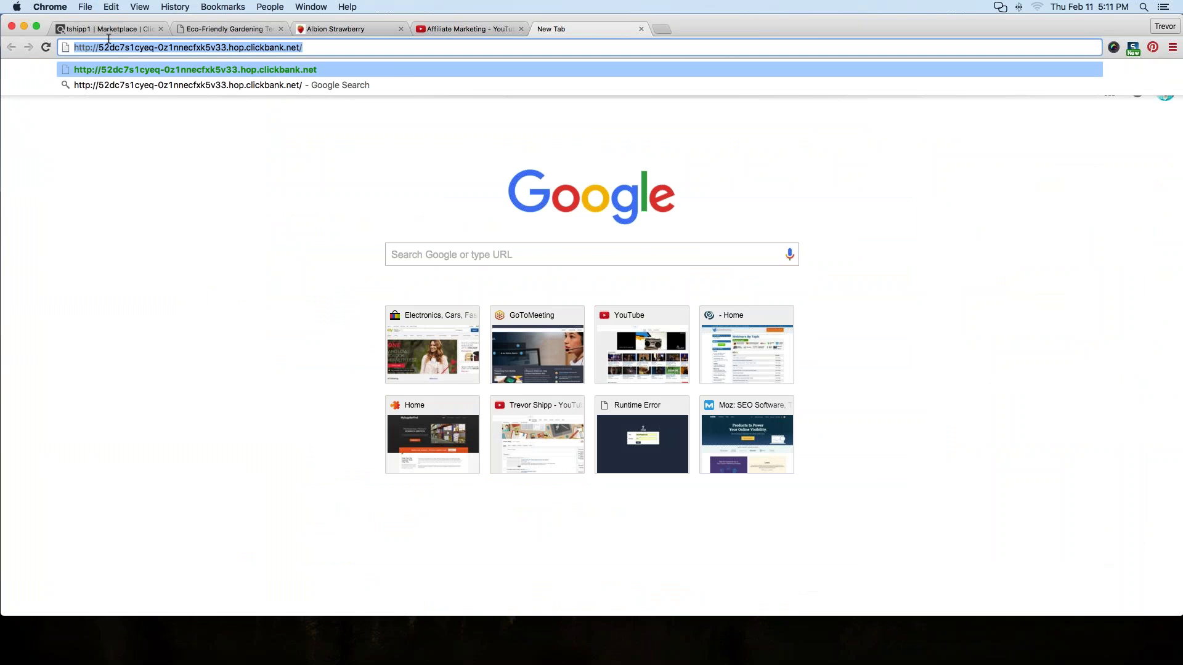
{"action": "key", "text": "Return"}
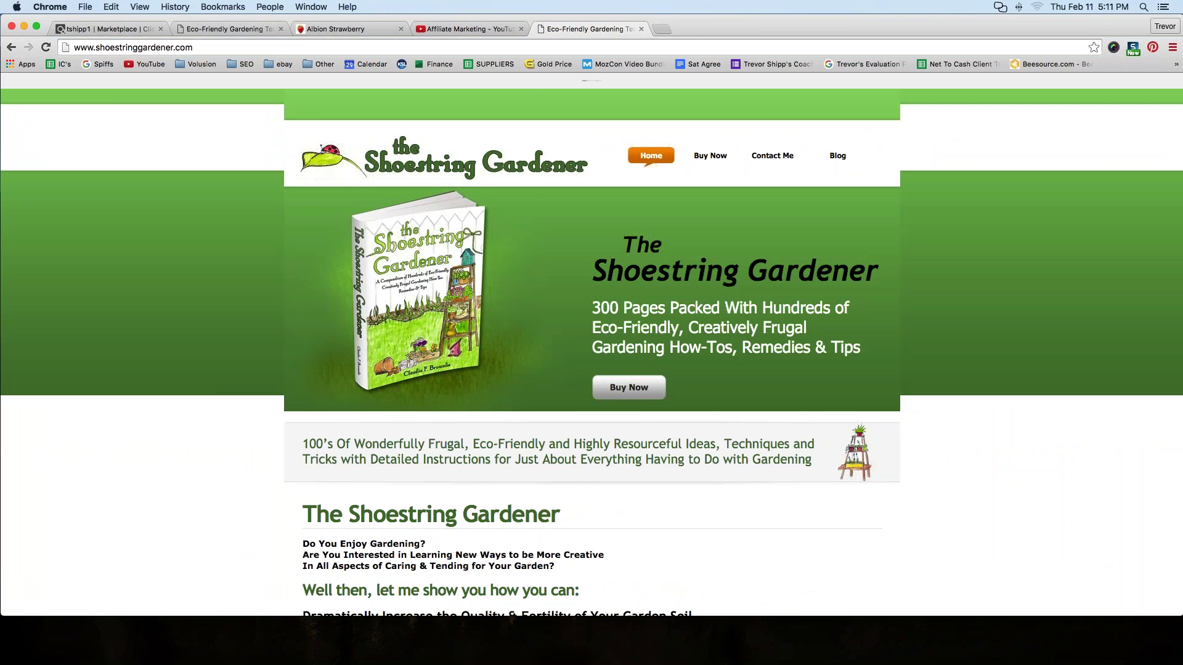
{"action": "scroll", "coordinate": [482, 400], "scroll_direction": "down", "scroll_amount": 3}
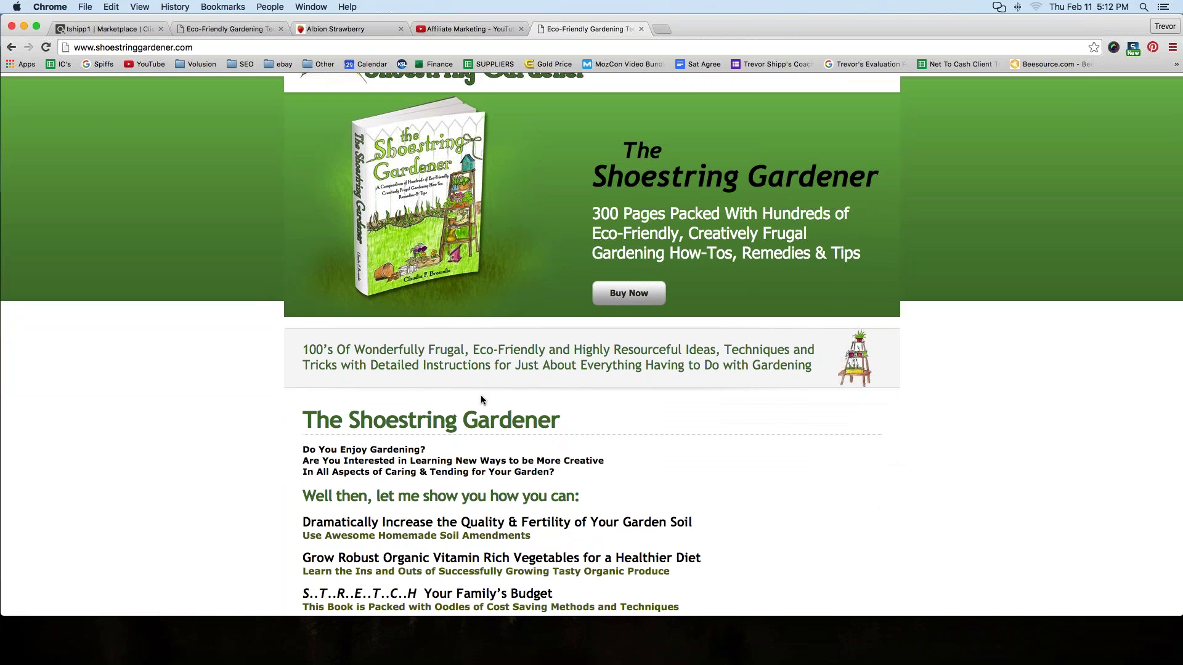
{"action": "scroll", "coordinate": [377, 394], "scroll_direction": "up", "scroll_amount": 3}
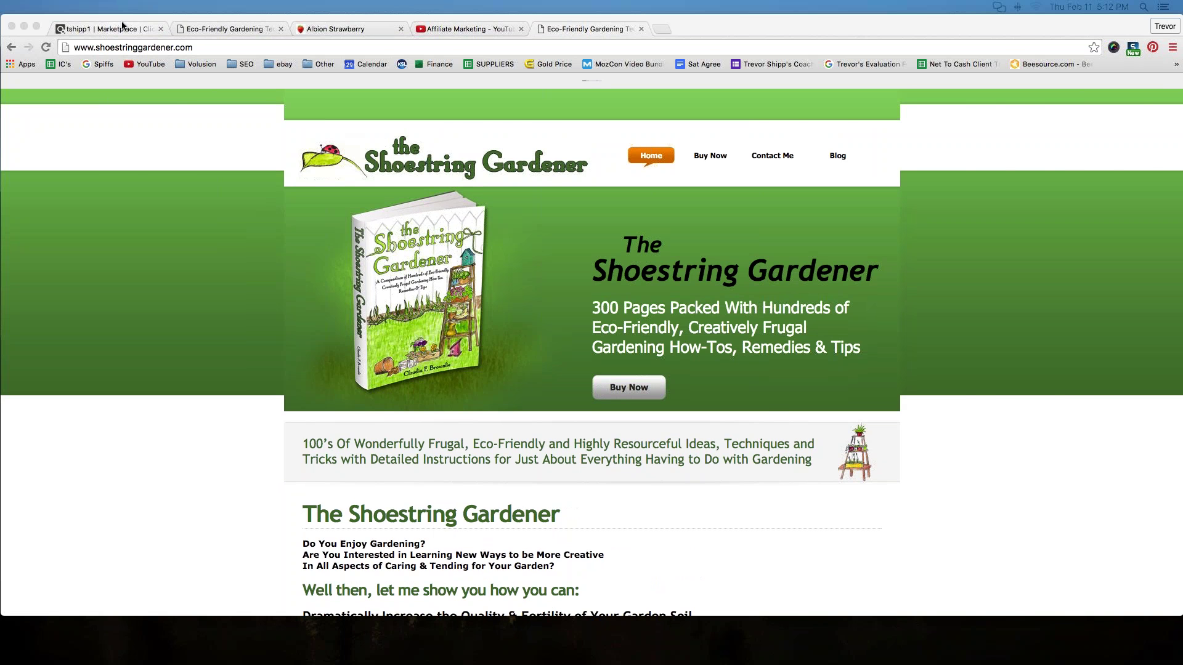
Step: Bring the SGMAIN HopLink window back into view, select its complete HTML link code, and reposition the window
{"action": "left_click", "coordinate": [122, 25]}
{"action": "left_click", "coordinate": [255, 31]}
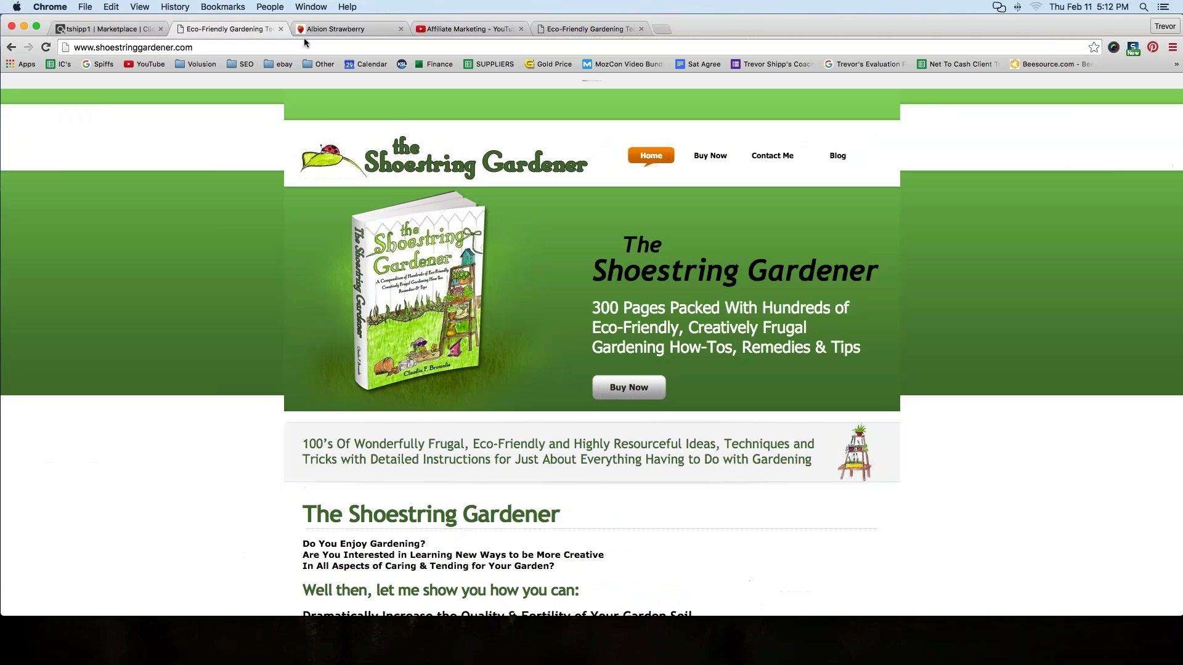
{"action": "left_click_drag", "start_coordinate": [304, 38], "coordinate": [289, 211]}
{"action": "left_click_drag", "start_coordinate": [307, 126], "coordinate": [305, 85]}
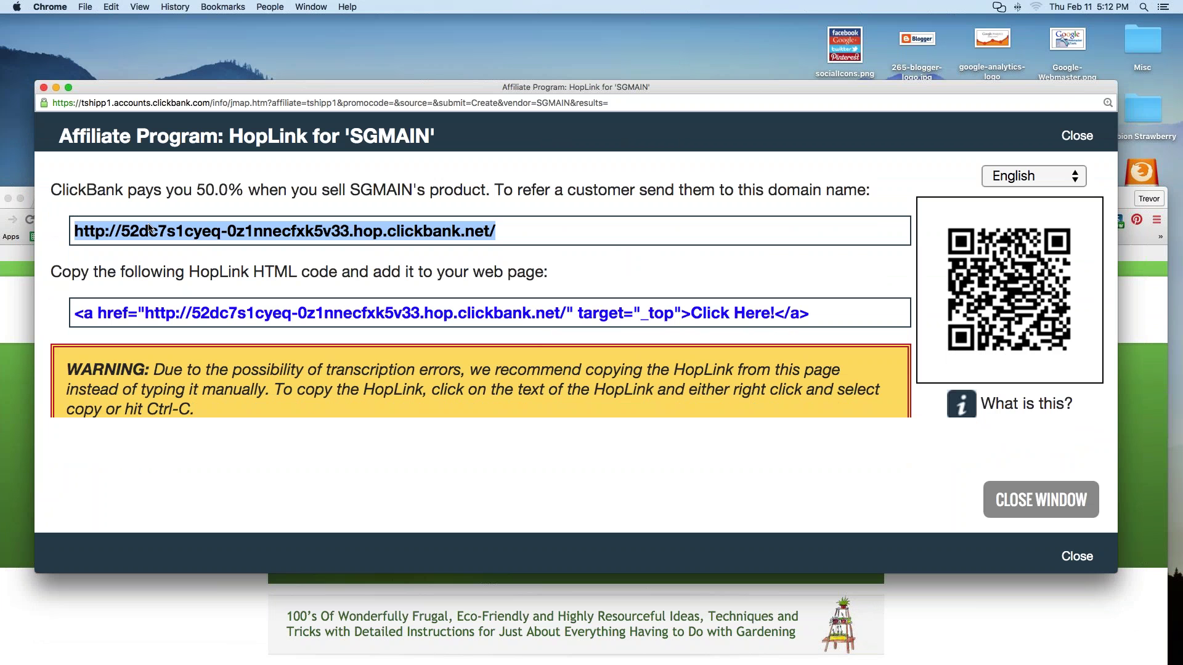
{"action": "left_click", "coordinate": [174, 229]}
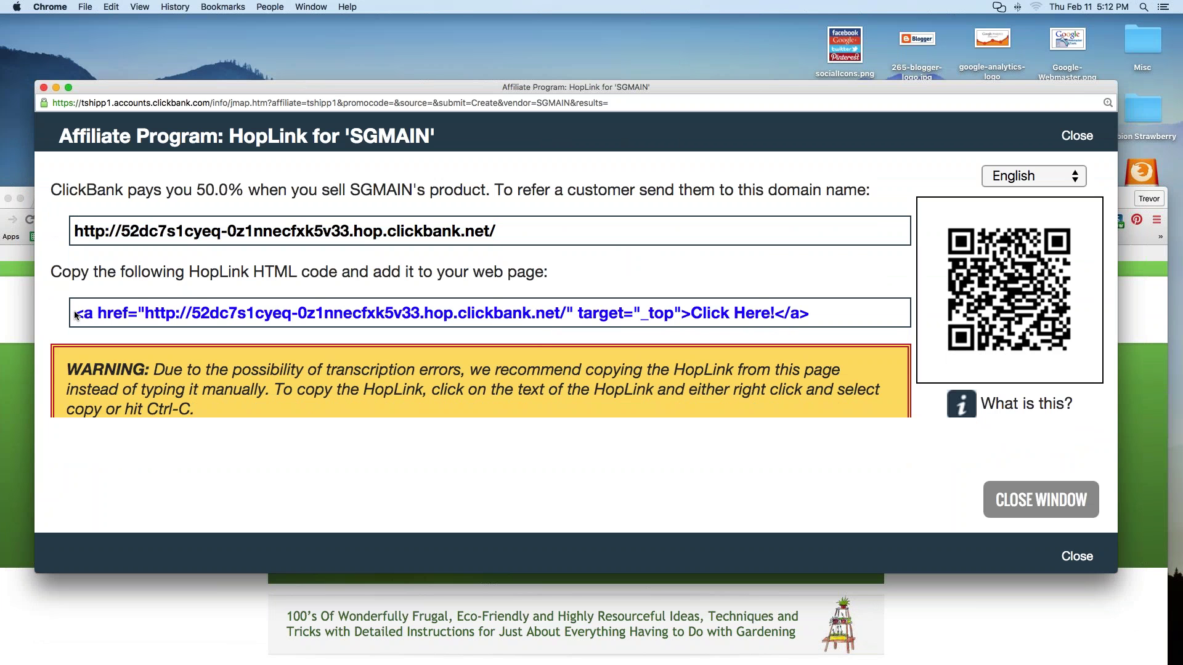
{"action": "left_click_drag", "start_coordinate": [75, 315], "coordinate": [825, 317]}
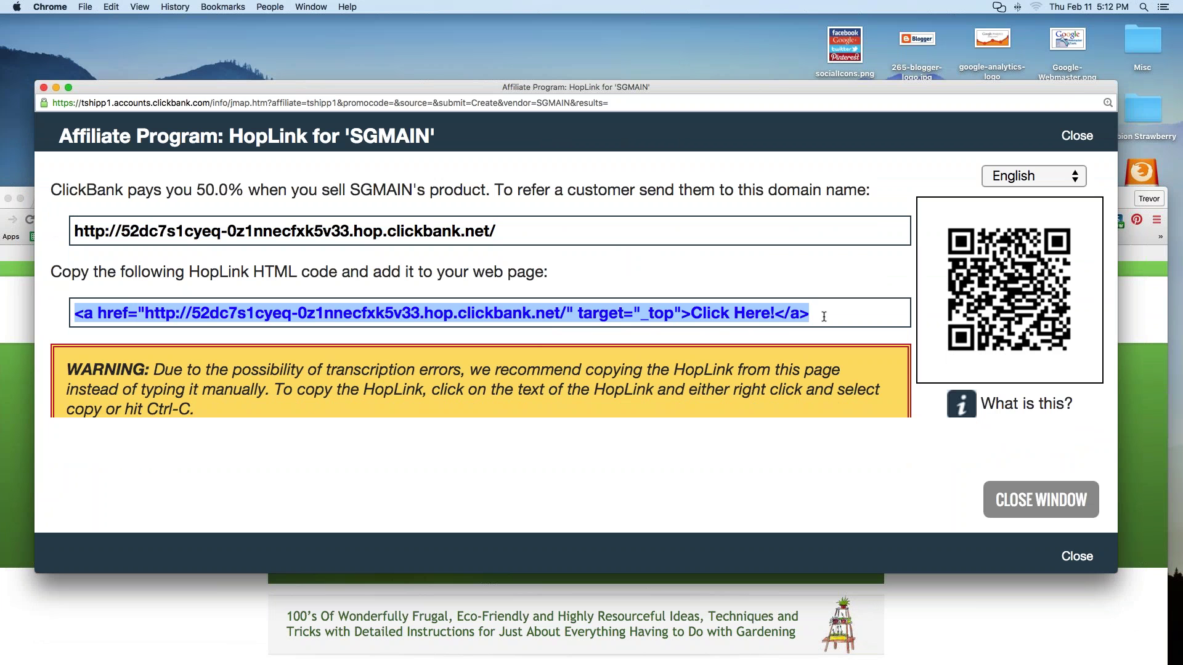
{"action": "left_click", "coordinate": [817, 272]}
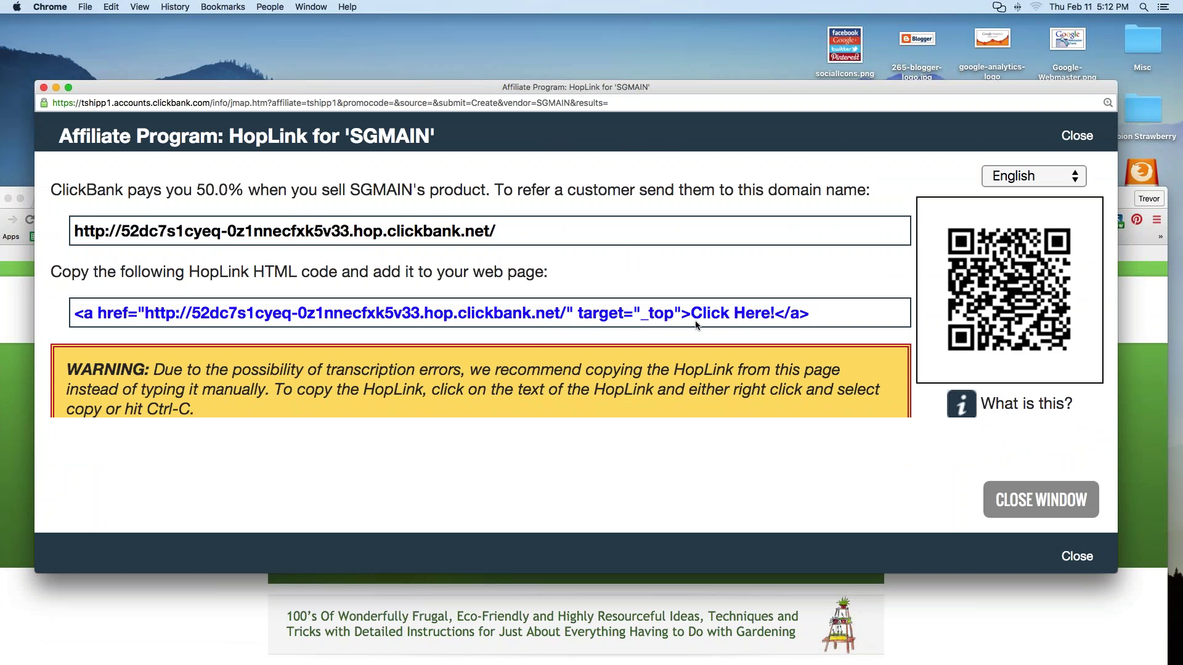
{"action": "left_click_drag", "start_coordinate": [691, 314], "coordinate": [768, 308]}
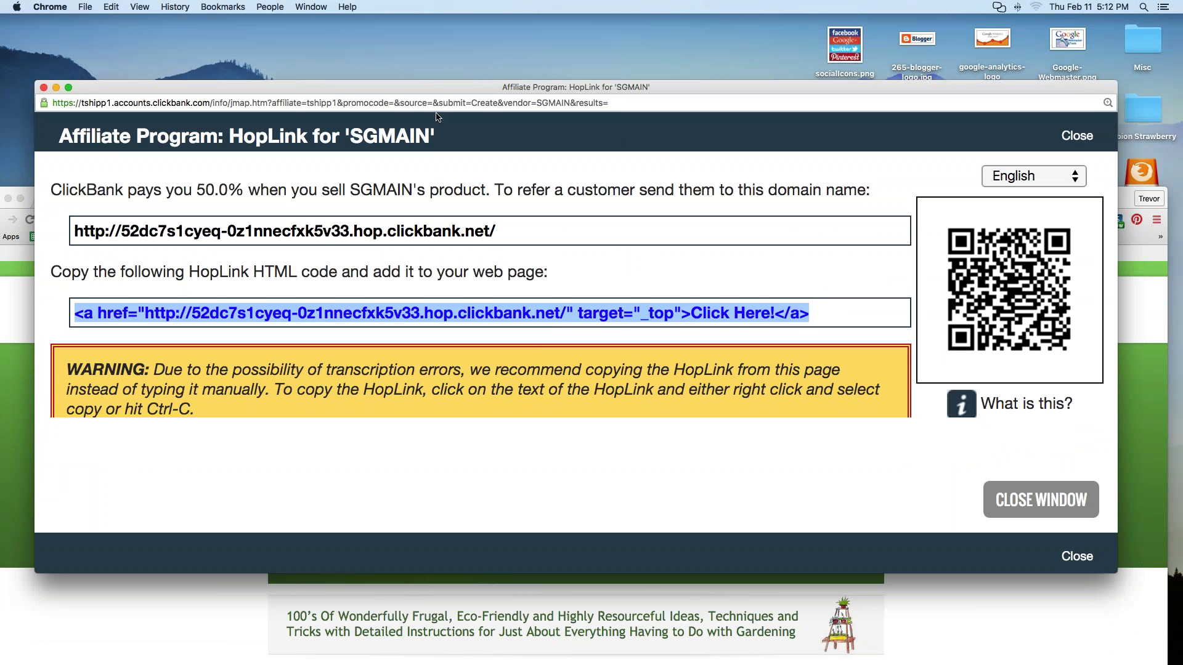
{"action": "left_click_drag", "start_coordinate": [435, 86], "coordinate": [495, 68]}
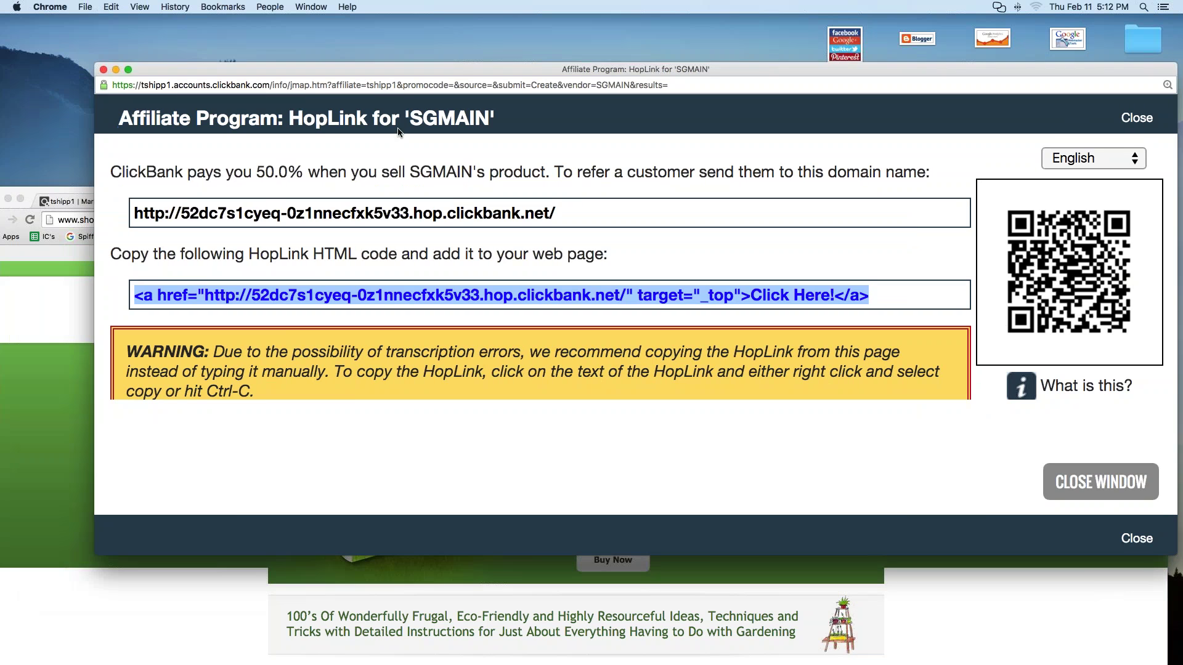
Step: Bring the main browser window forward on the Albion Strawberry site and move it fully into view
{"action": "left_click", "coordinate": [70, 194]}
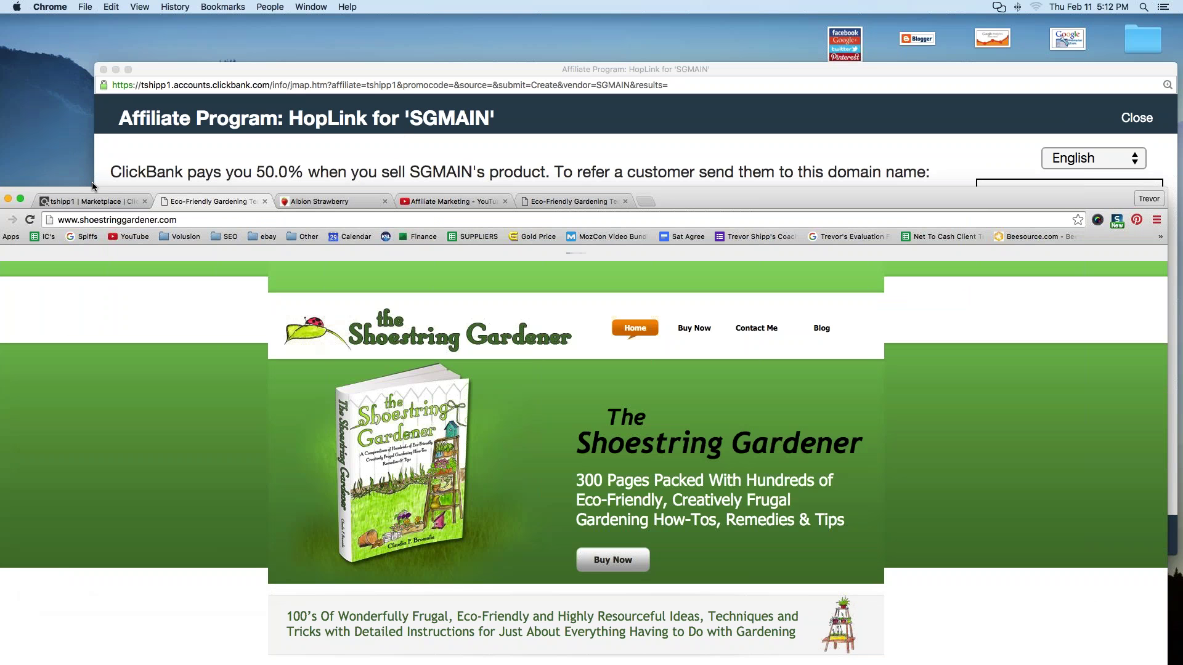
{"action": "left_click_drag", "start_coordinate": [93, 194], "coordinate": [91, 106]}
{"action": "left_click", "coordinate": [309, 112]}
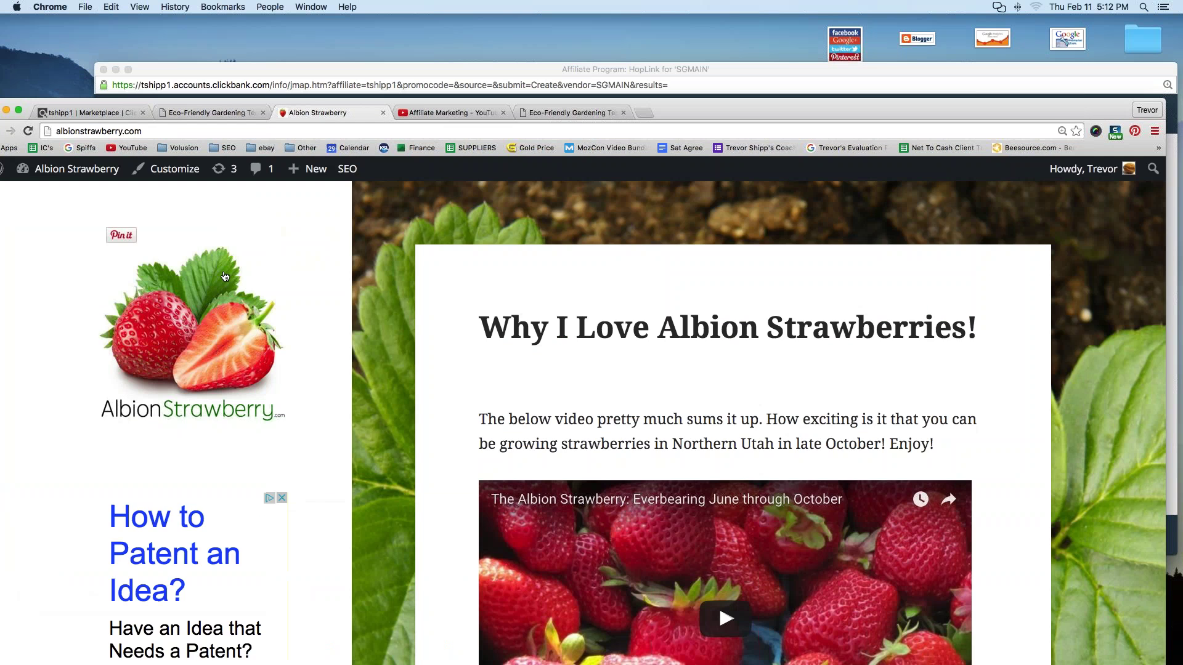
{"action": "left_click_drag", "start_coordinate": [203, 98], "coordinate": [236, 49]}
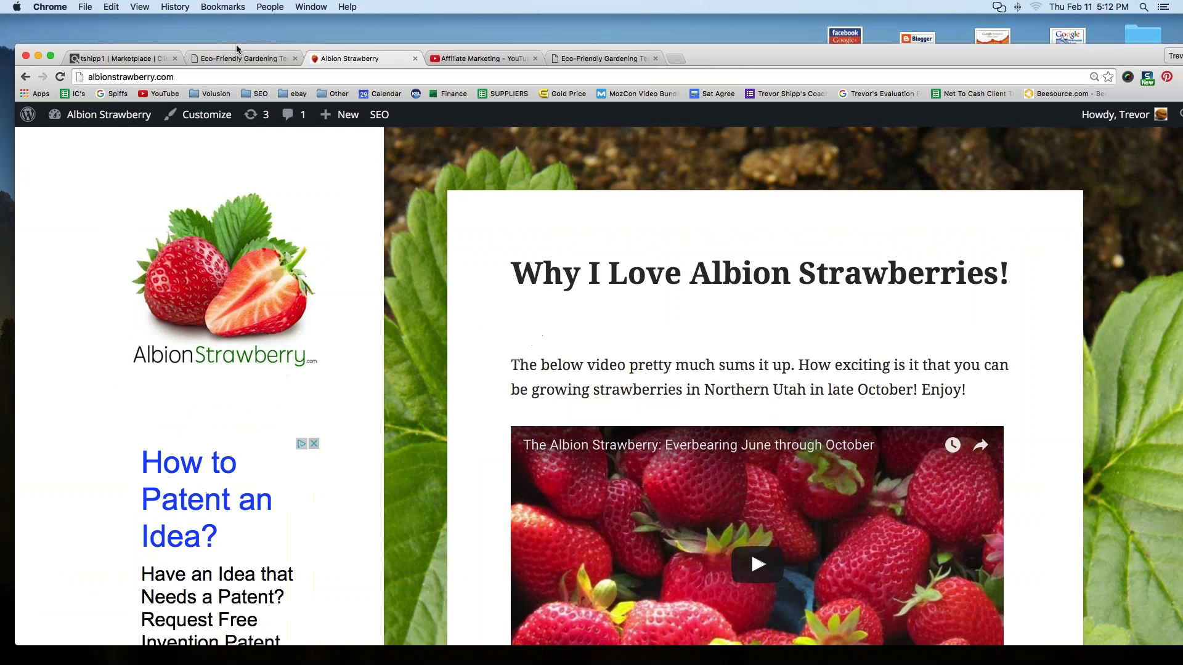
Step: Open the Albion Strawberry site's WordPress dashboard and start a new post
{"action": "mouse_move", "coordinate": [108, 117]}
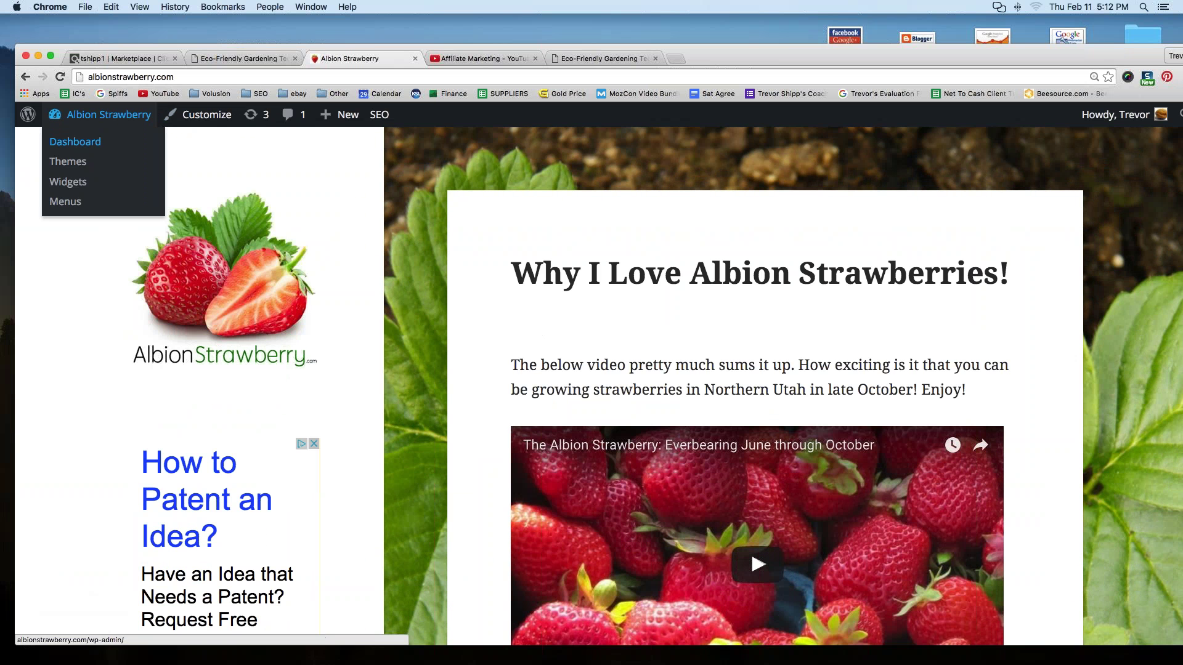
{"action": "left_click", "coordinate": [93, 146]}
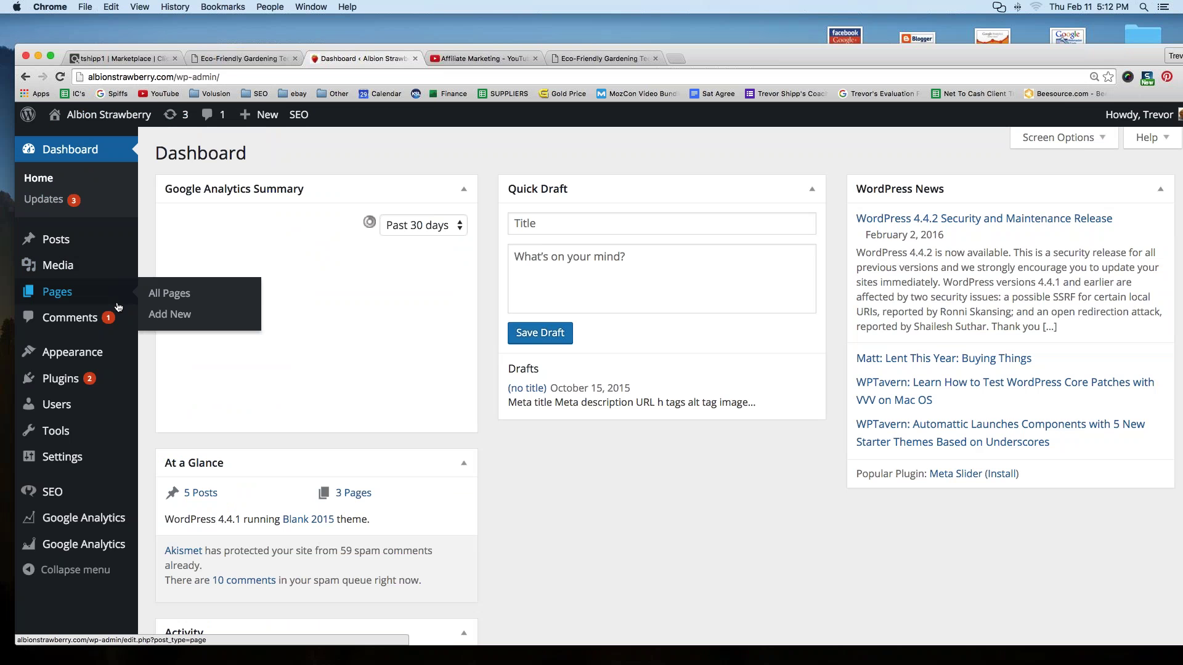
{"action": "mouse_move", "coordinate": [71, 266]}
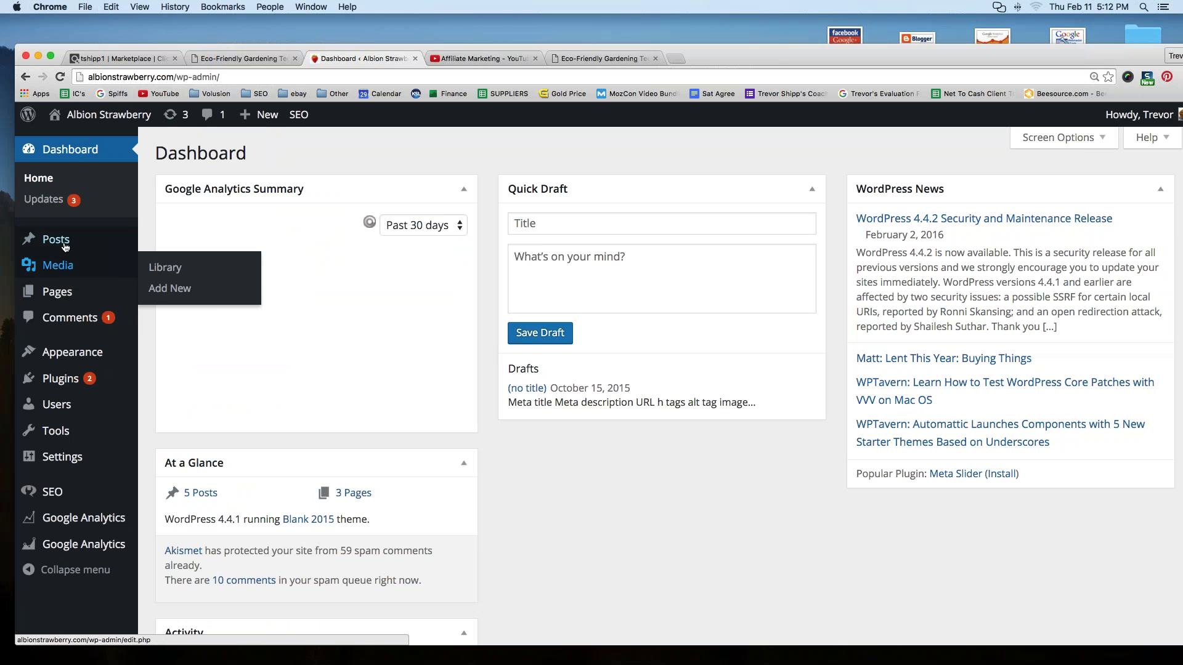
{"action": "mouse_move", "coordinate": [63, 244]}
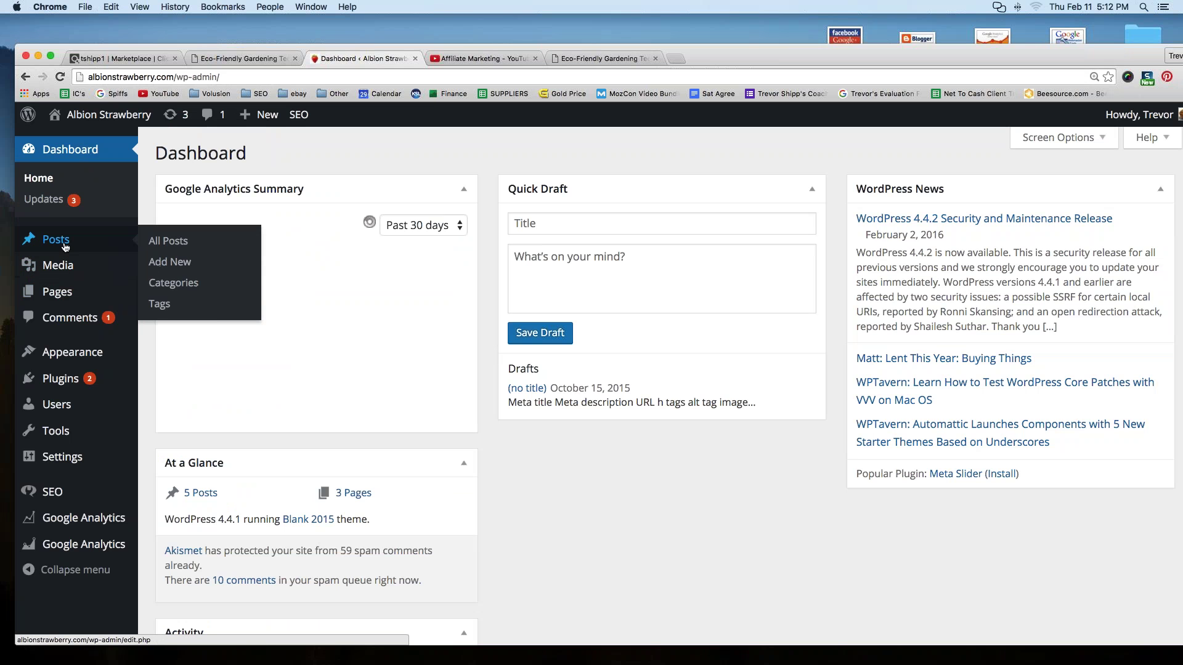
{"action": "left_click", "coordinate": [168, 266]}
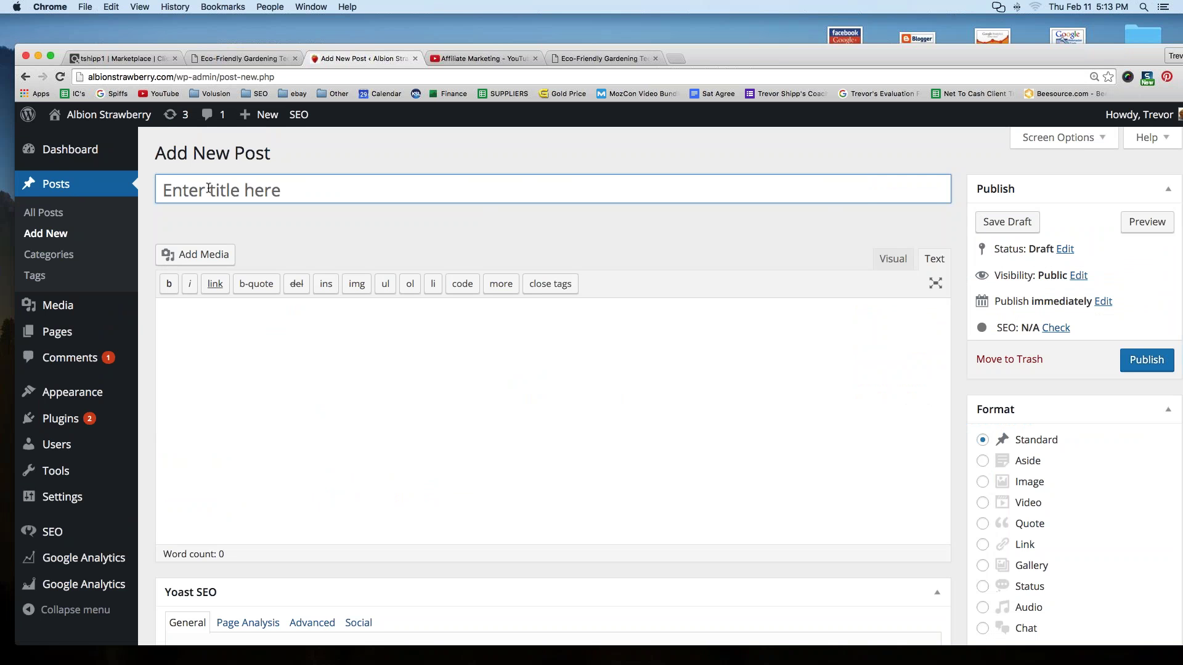
Step: Title the new post "A Must Read For Every Gardener!" and move on to its body
{"action": "left_click", "coordinate": [209, 188]}
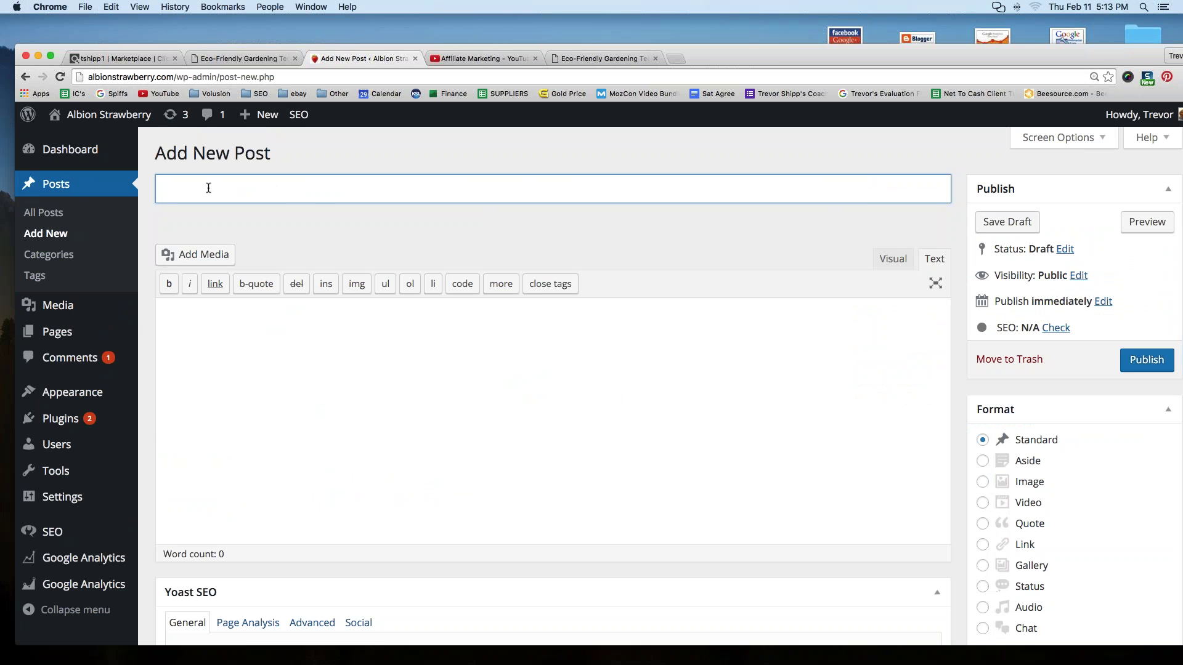
{"action": "type", "text": "A Must Read For Every Garn"}
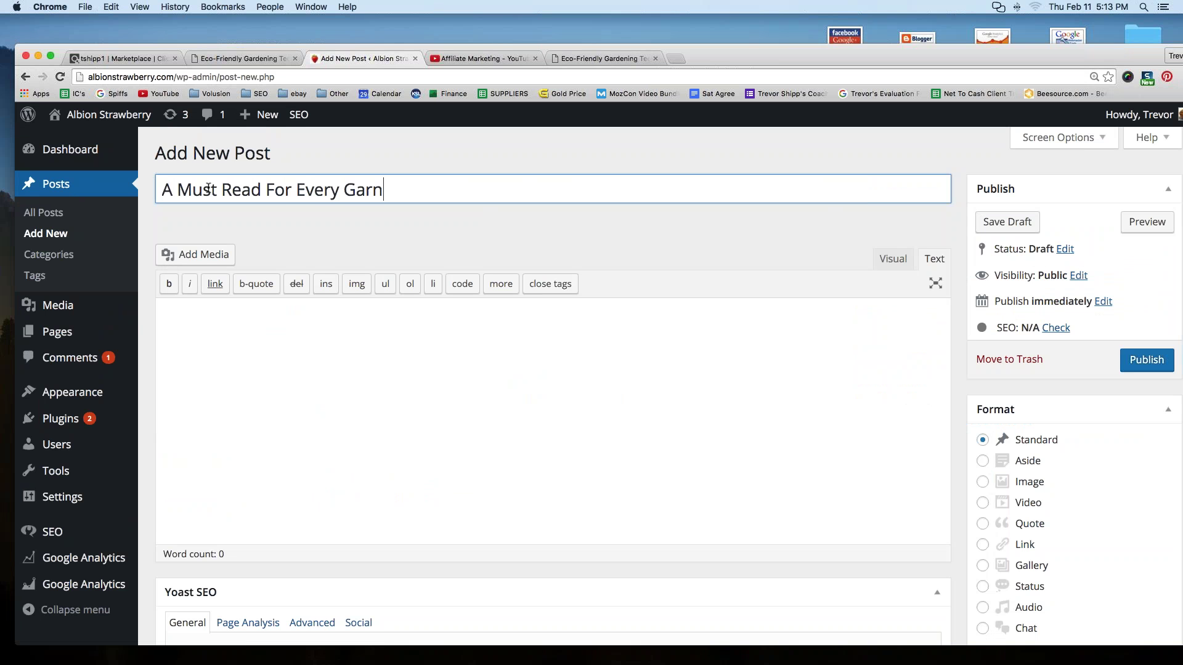
{"action": "key", "text": "BackSpace"}
{"action": "type", "text": "dener!"}
{"action": "key", "text": "Tab"}
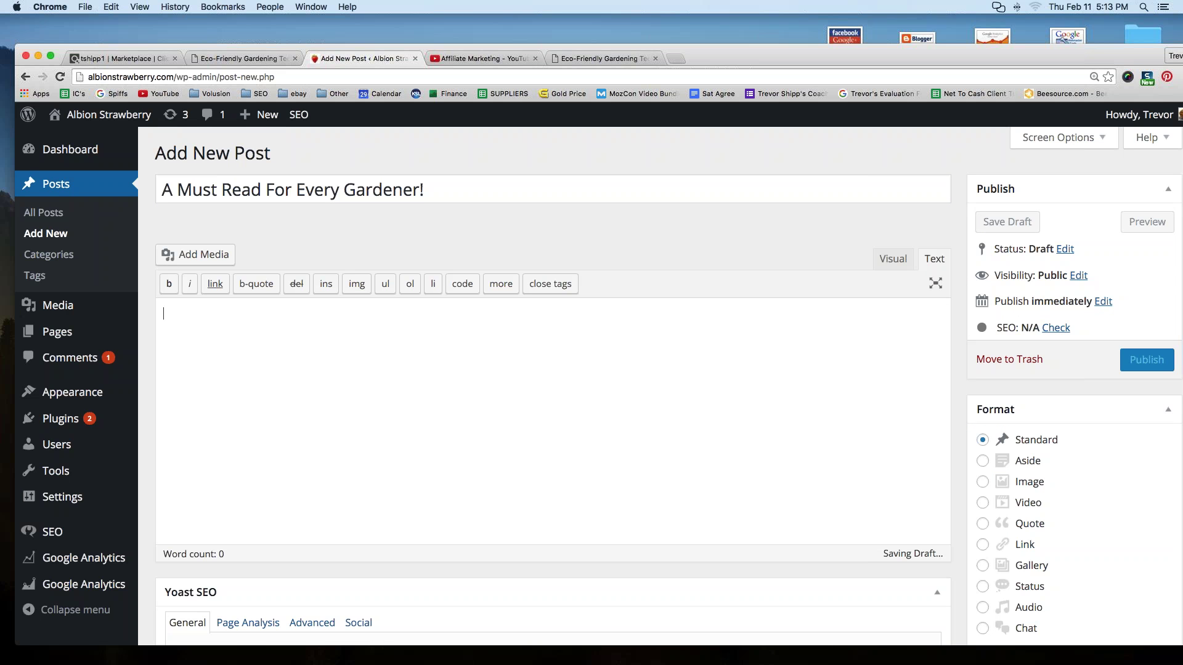
Step: Begin the post body with "Hey Everybody! Thanks for reading this blog today. We wanted to recommend one our favorite reads."
{"action": "type", "text": "Hey Everybo"}
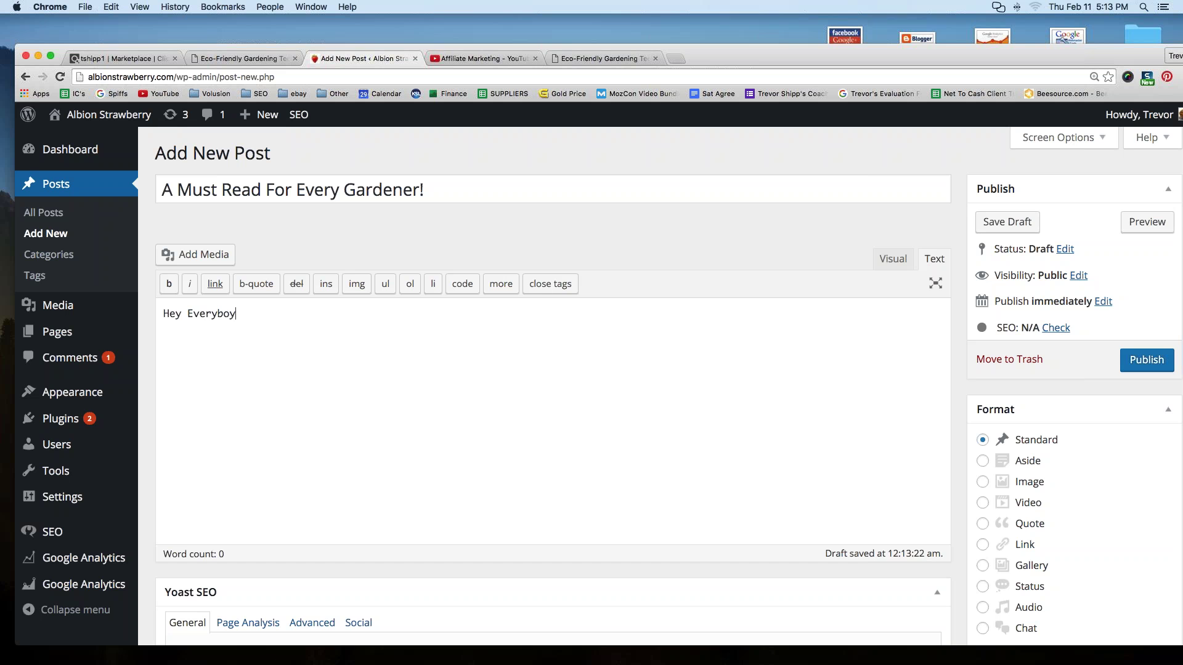
{"action": "type", "text": "dy! Thanks for reading this bl"}
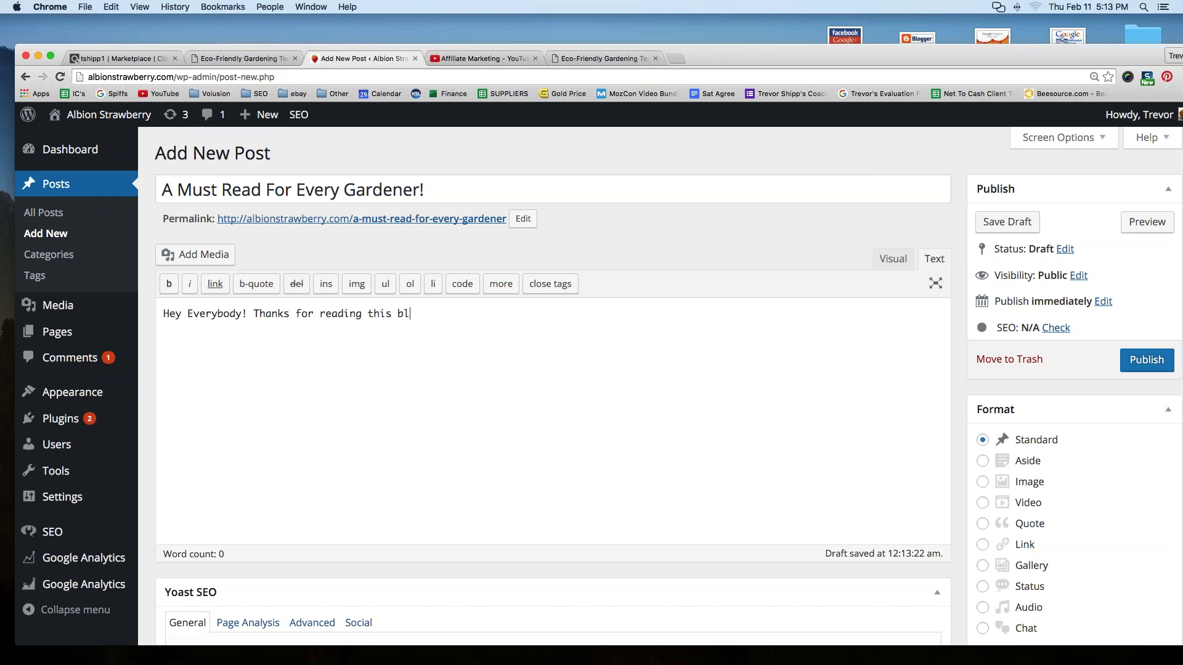
{"action": "type", "text": "og today."}
{"action": "type", "text": "We"}
{"action": "key", "text": "BackSpace"}
{"action": "type", "text": "e wante"}
{"action": "type", "text": "d to recomm"}
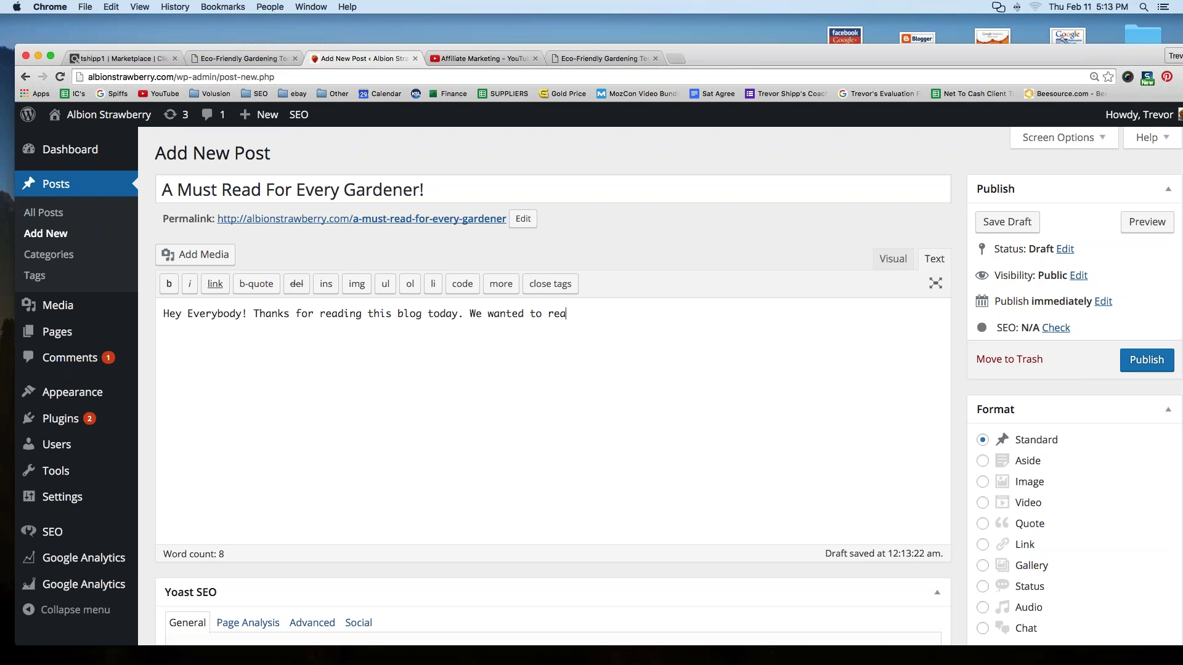
{"action": "type", "text": "end one oour"}
{"action": "key", "text": "BackSpace"}
{"action": "key", "text": "BackSpace"}
{"action": "key", "text": "BackSpace"}
{"action": "key", "text": "BackSpace"}
{"action": "type", "text": "ur favorite reads. "}
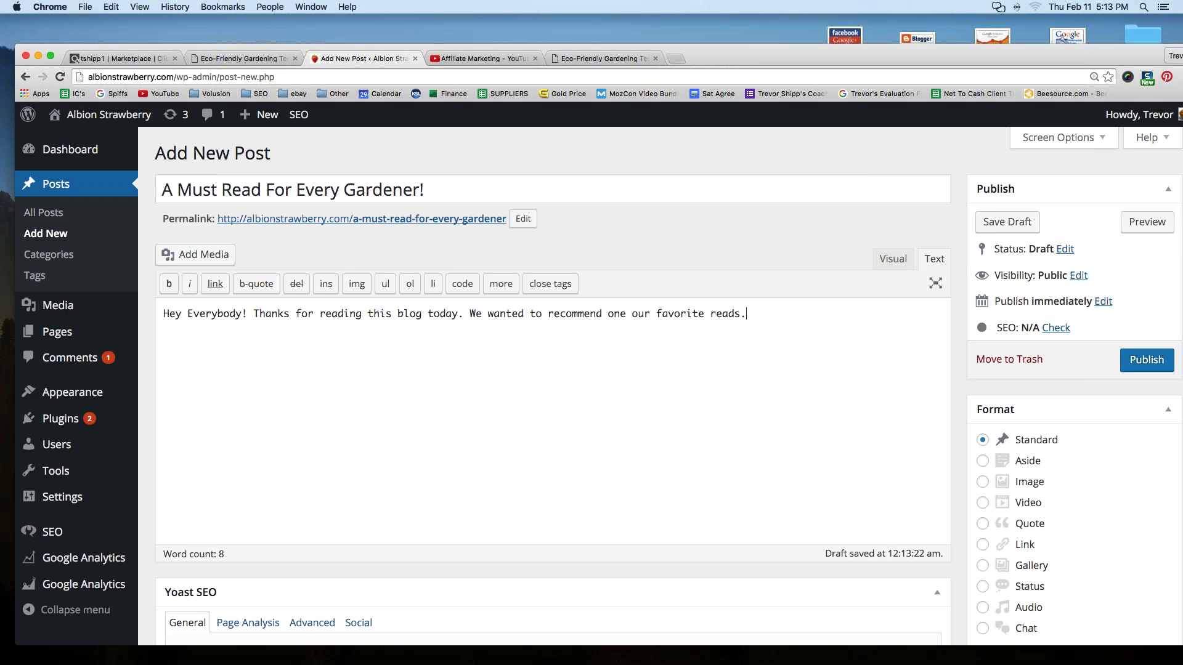
Step: Continue the post body with "If you want to learn more, check this out!" followed by a blank line
{"action": "type", "text": "If you want to learn more, click"}
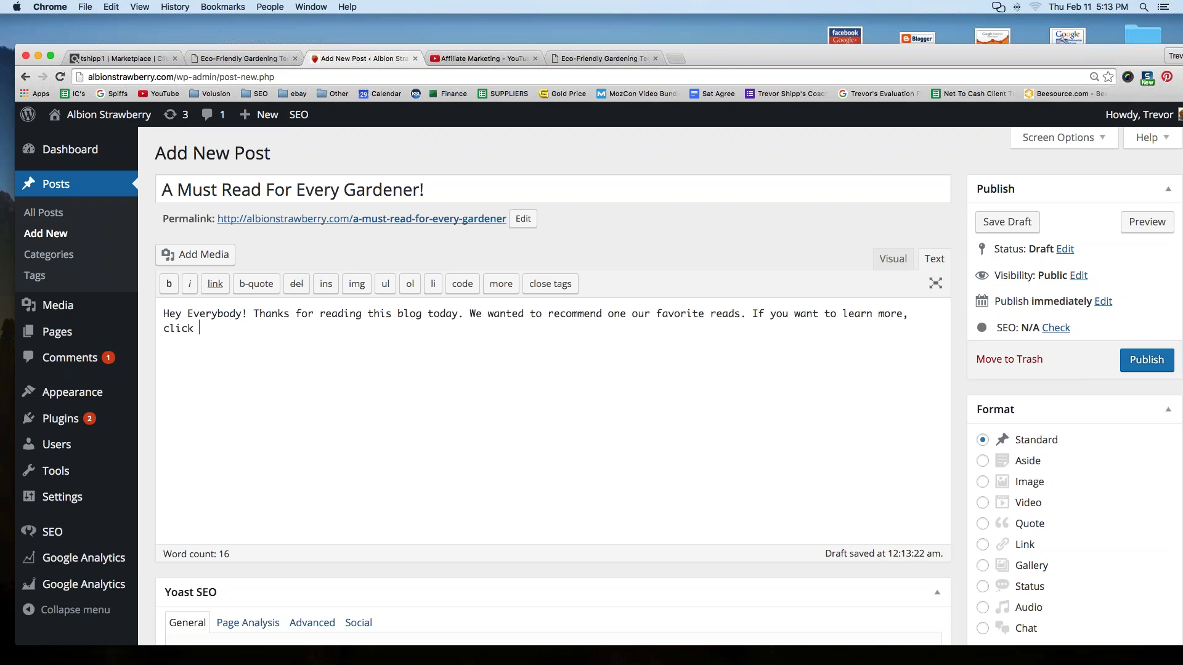
{"action": "key", "text": "BackSpace"}
{"action": "key", "text": "BackSpace"}
{"action": "key", "text": "BackSpace"}
{"action": "key", "text": "BackSpace"}
{"action": "key", "text": "BackSpace"}
{"action": "key", "text": "BackSpace"}
{"action": "type", "text": "check this out!"}
{"action": "key", "text": "Return"}
{"action": "key", "text": "Return"}
Step: Look through the Shoestring Gardener sales page for the book's selling points
{"action": "left_click", "coordinate": [244, 58]}
{"action": "scroll", "coordinate": [591, 370], "scroll_direction": "down", "scroll_amount": 15}
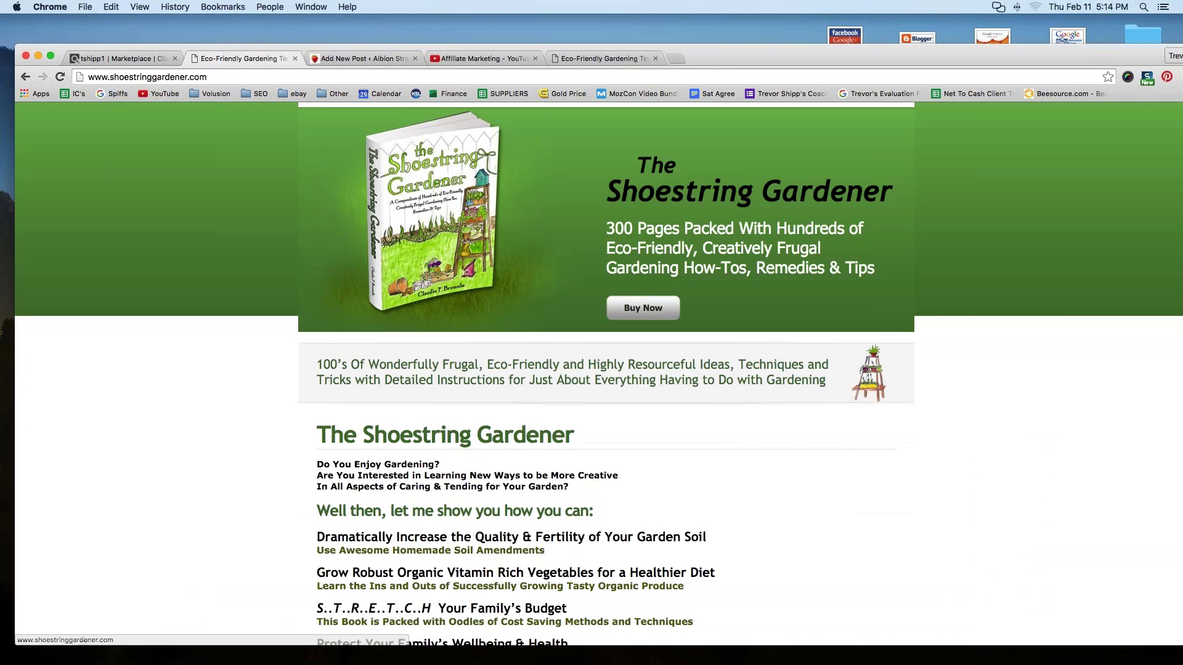
{"action": "scroll", "coordinate": [591, 369], "scroll_direction": "down", "scroll_amount": 10}
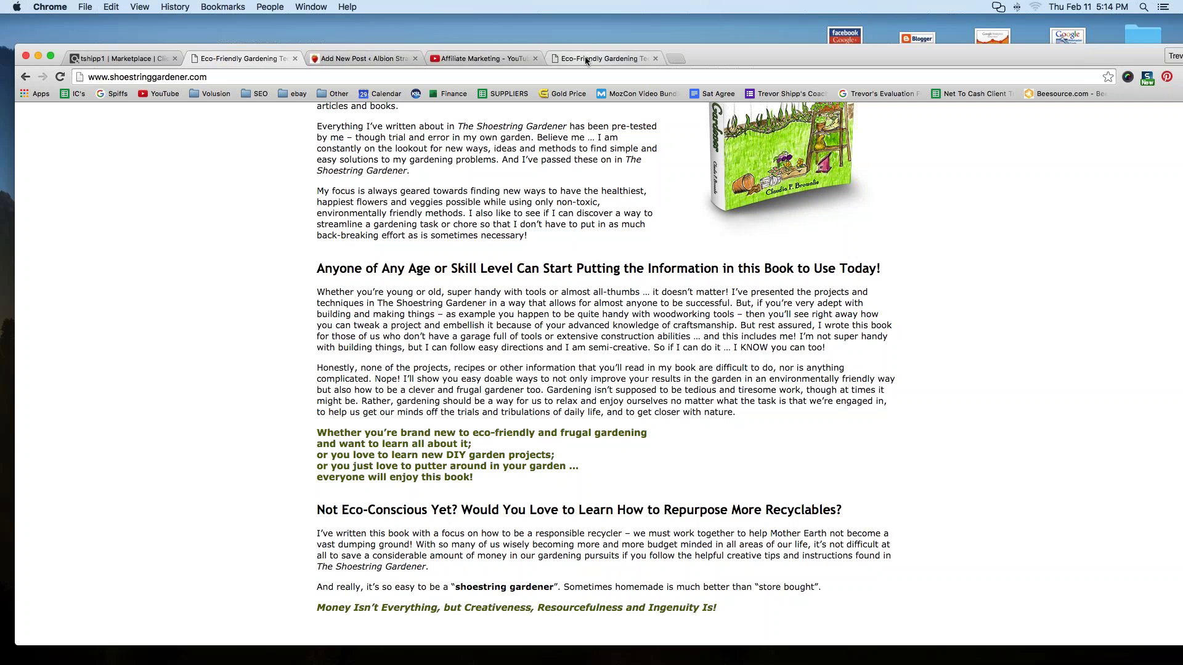
Step: Copy the HopLink HTML code for SGMAIN from the ClickBank affiliate window
{"action": "left_click_drag", "start_coordinate": [543, 59], "coordinate": [581, 366]}
{"action": "left_click", "coordinate": [574, 210]}
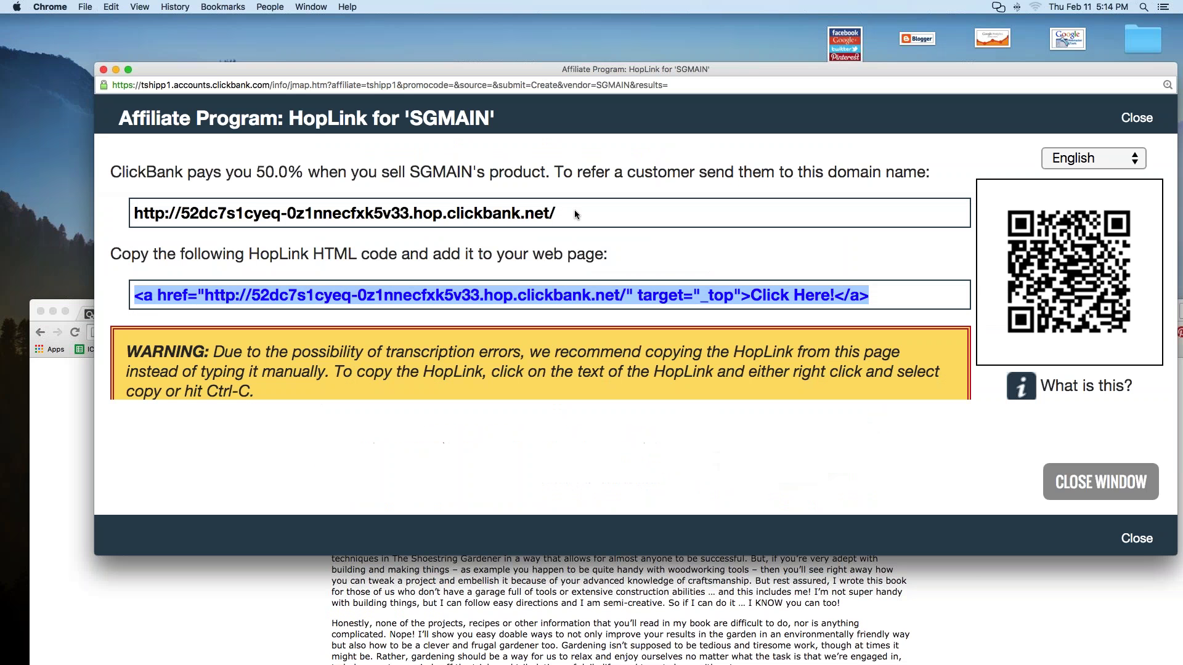
{"action": "left_click_drag", "start_coordinate": [555, 213], "coordinate": [133, 213]}
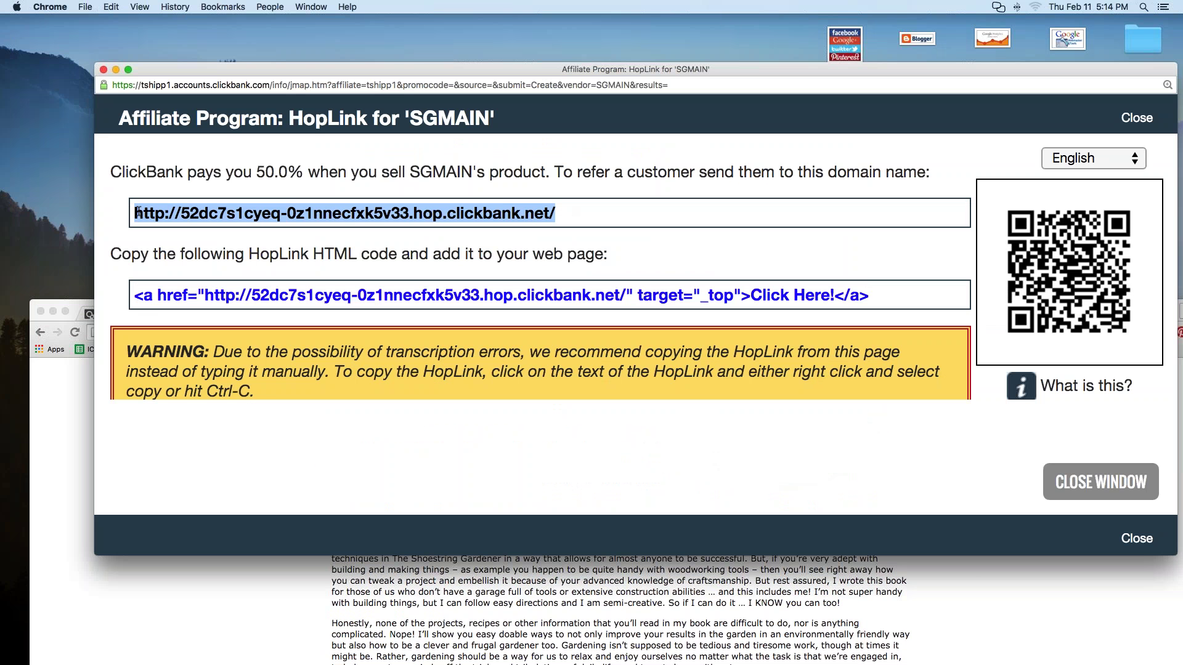
{"action": "triple_click", "coordinate": [885, 290]}
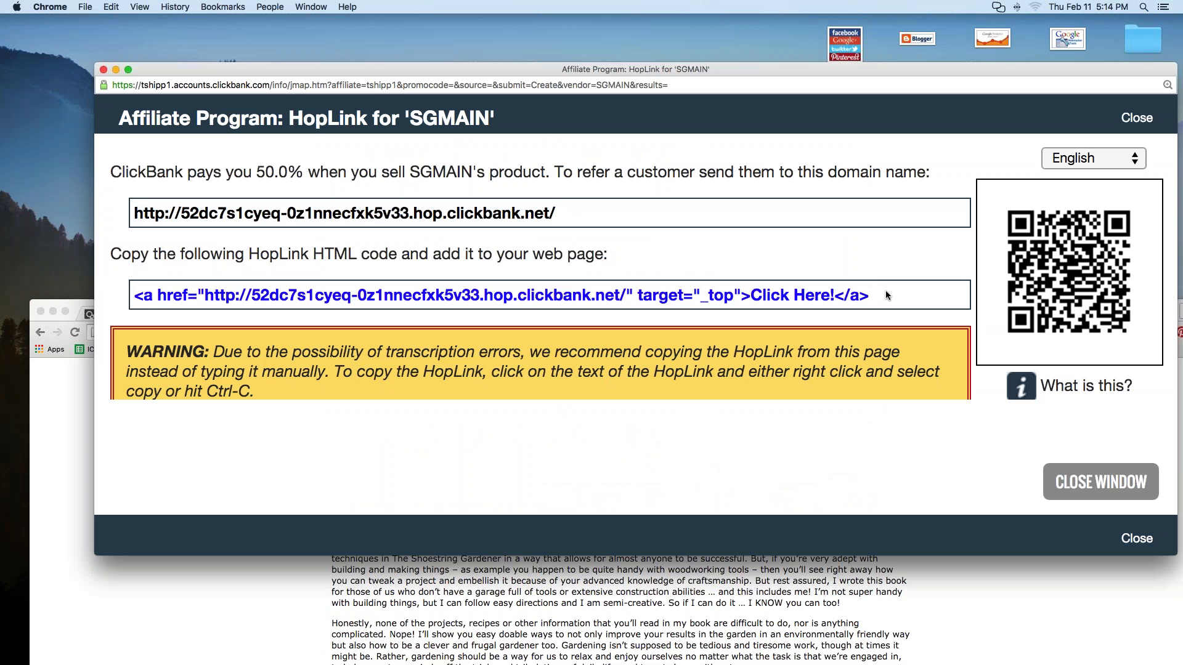
{"action": "left_click", "coordinate": [886, 288]}
{"action": "left_click_drag", "start_coordinate": [652, 289], "coordinate": [129, 301]}
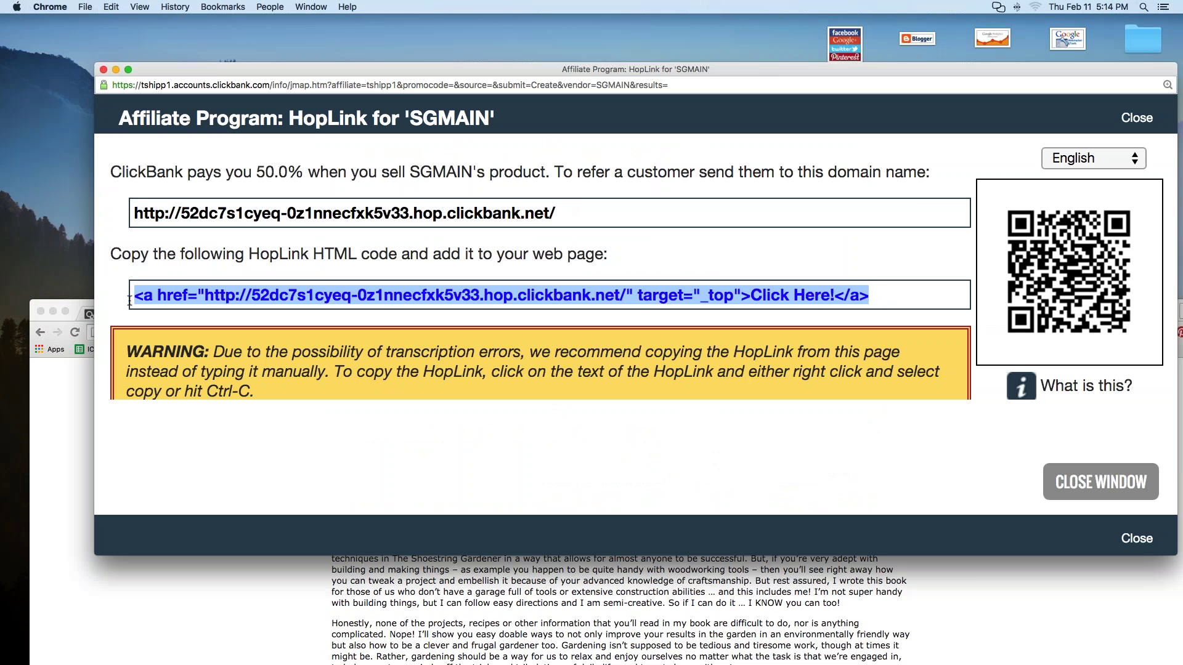
{"action": "key", "text": "super+c"}
{"action": "right_click", "coordinate": [271, 290]}
{"action": "left_click", "coordinate": [296, 315]}
Step: Return to the Albion Strawberry post being written and enlarge the page view to 200%
{"action": "left_click_drag", "start_coordinate": [81, 303], "coordinate": [74, 106]}
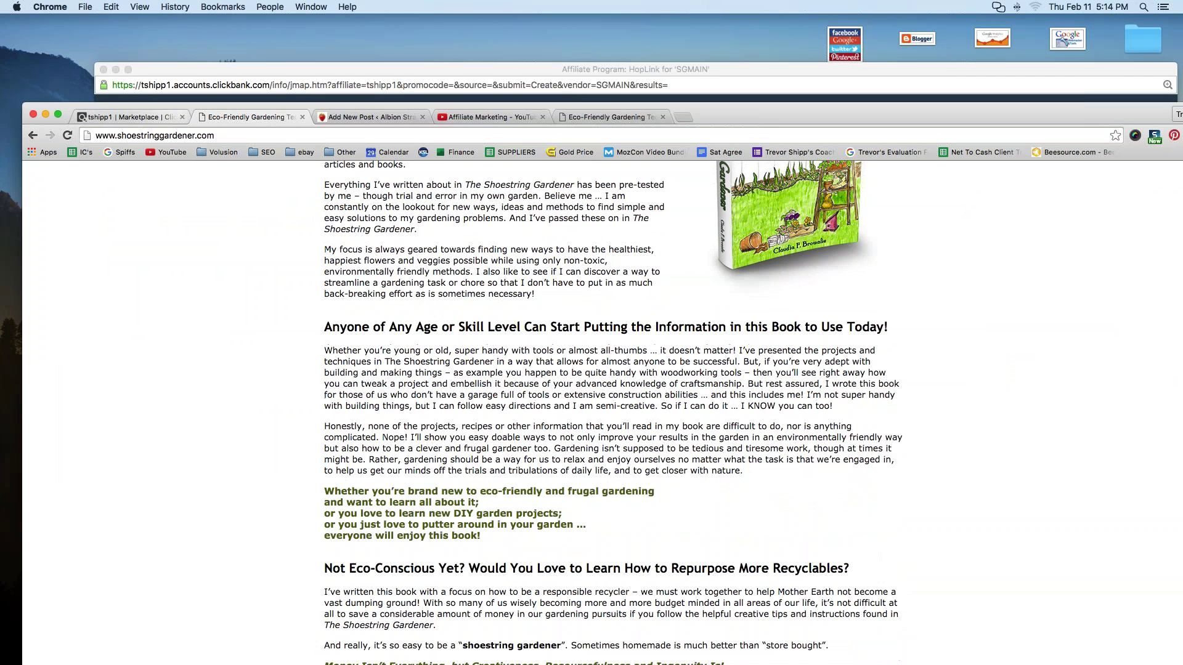
{"action": "left_click", "coordinate": [345, 116]}
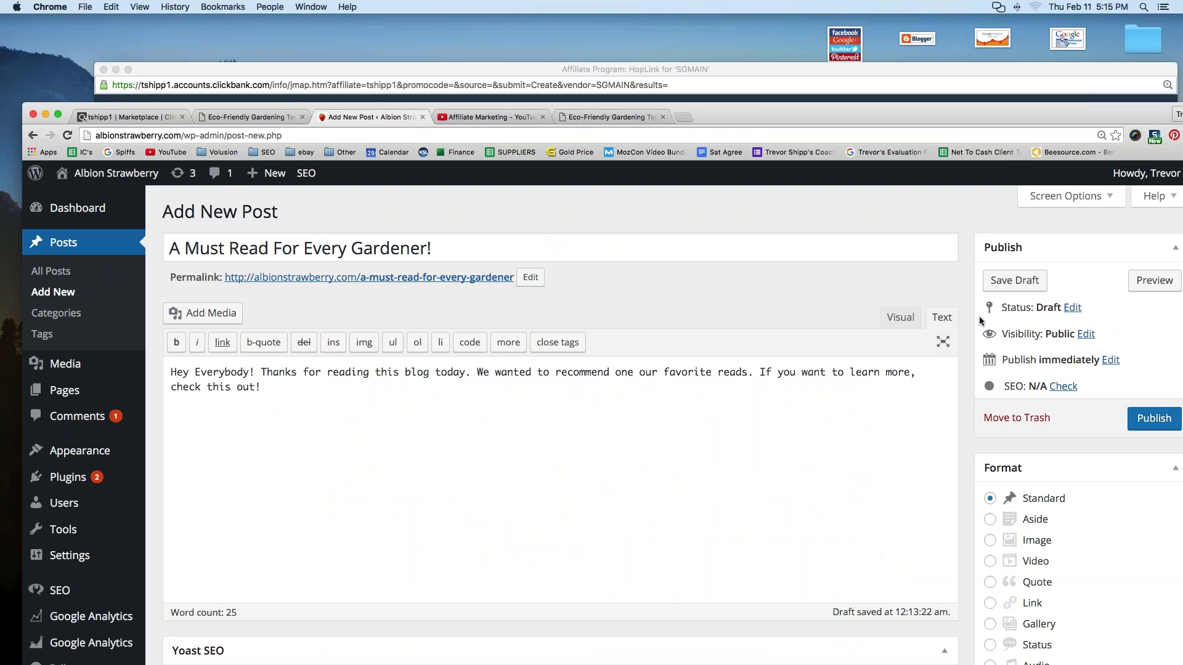
{"action": "key", "text": "super+equal"}
{"action": "key", "text": "super+equal"}
{"action": "key", "text": "super+equal"}
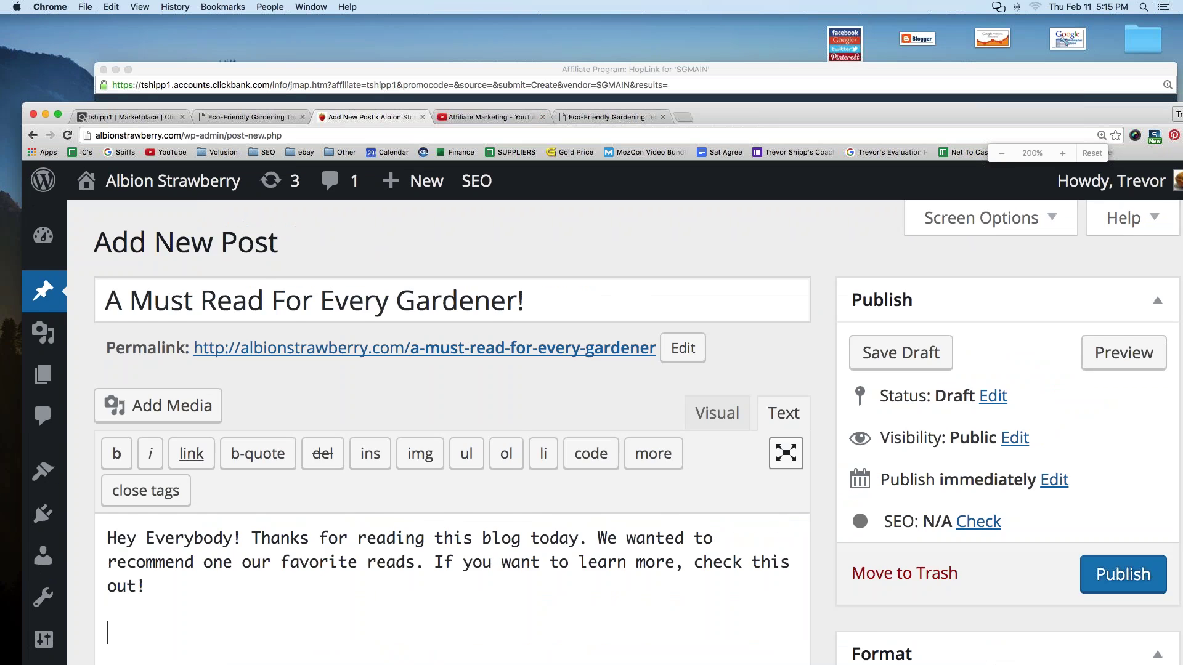
{"action": "left_click", "coordinate": [785, 453]}
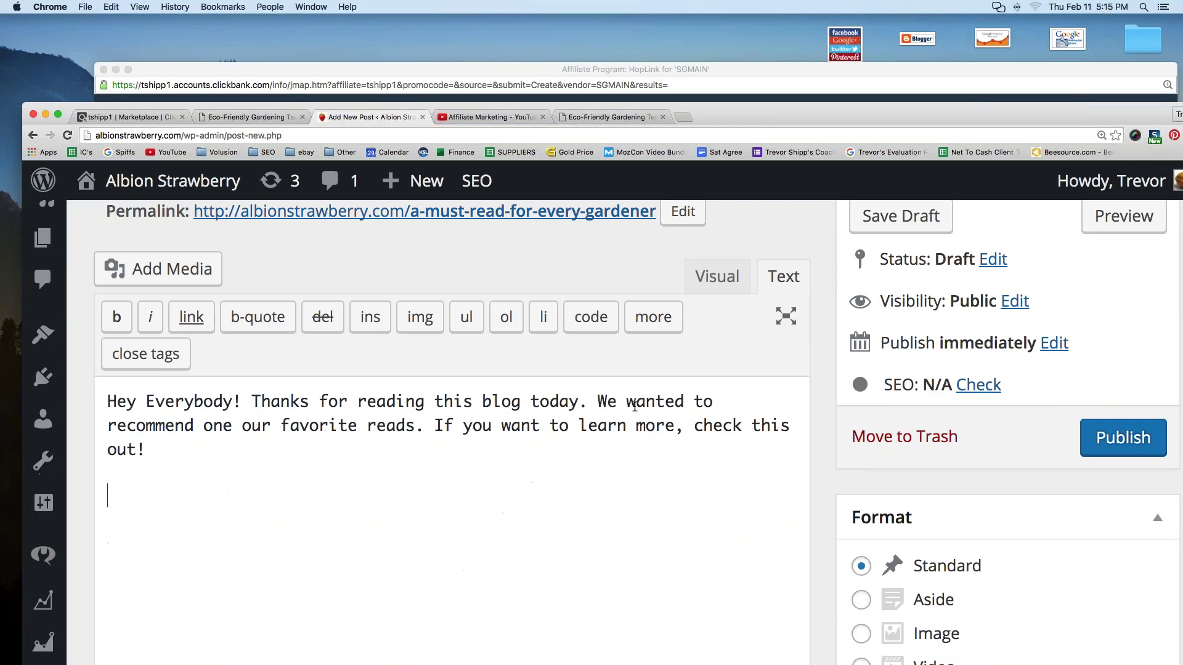
{"action": "key", "text": "Return"}
{"action": "key", "text": "Return"}
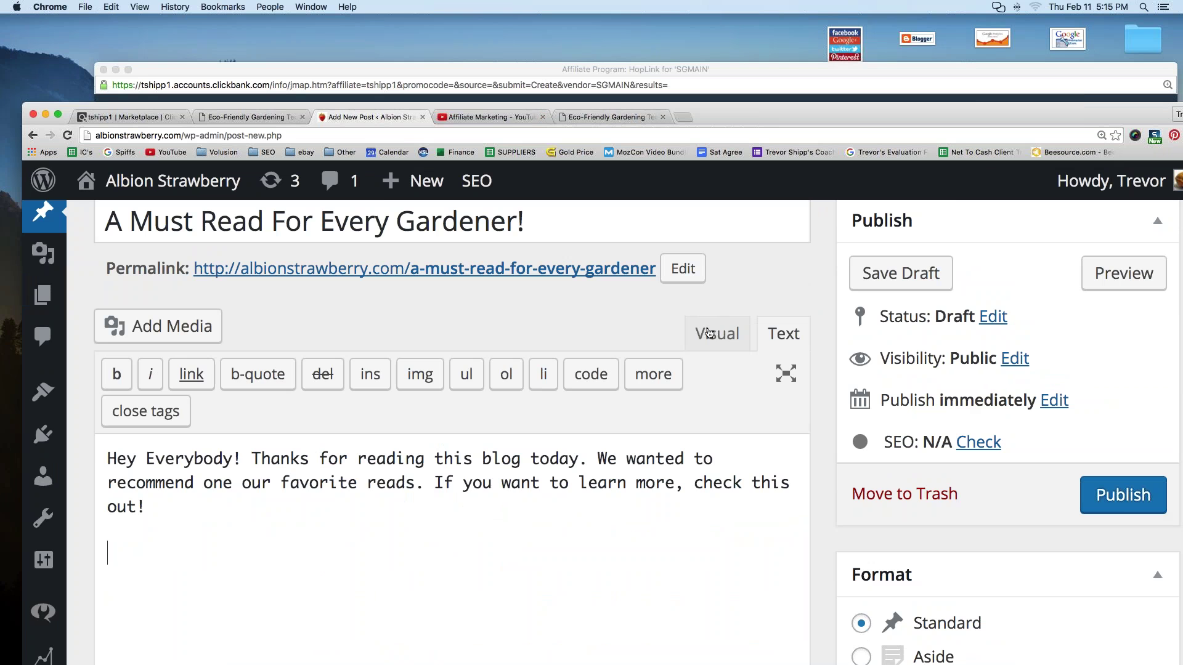
Step: Compare how the post body appears in the Visual and Text editing modes, ending in Text mode
{"action": "left_click", "coordinate": [709, 337]}
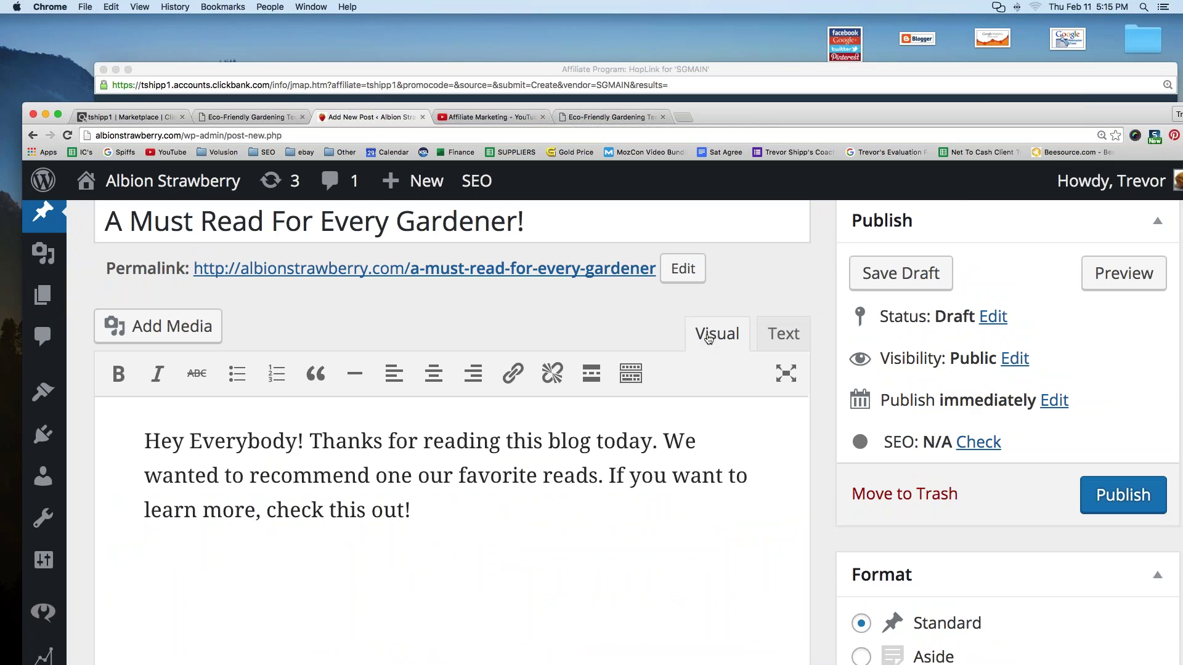
{"action": "left_click_drag", "start_coordinate": [383, 491], "coordinate": [124, 424]}
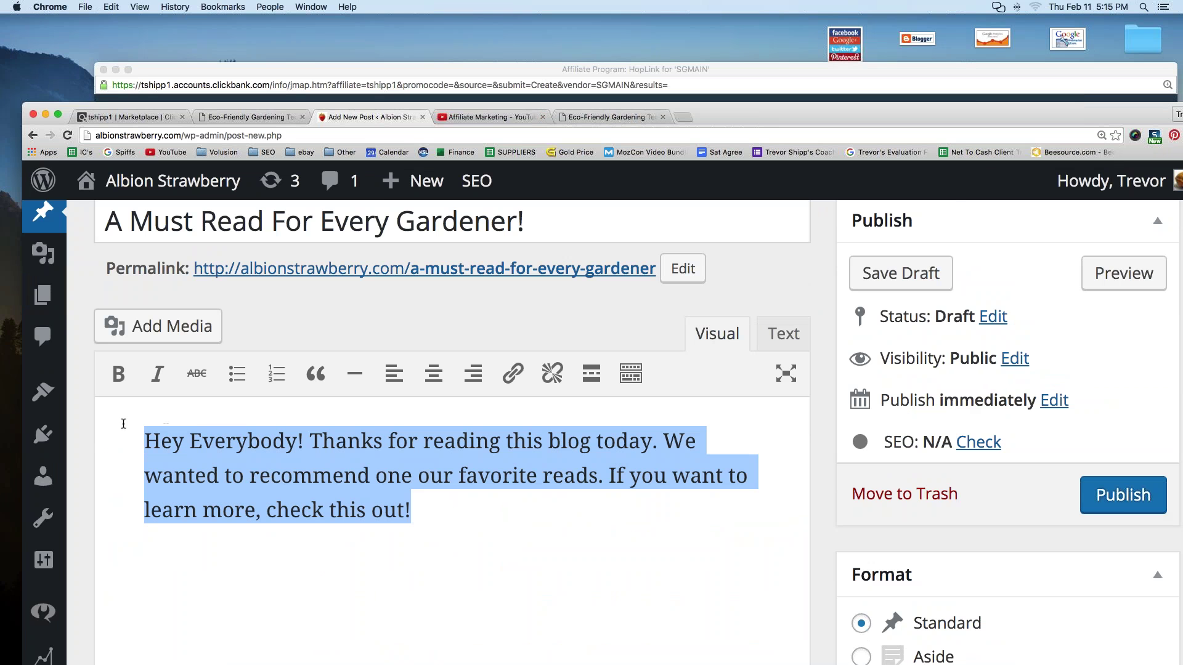
{"action": "left_click", "coordinate": [396, 510]}
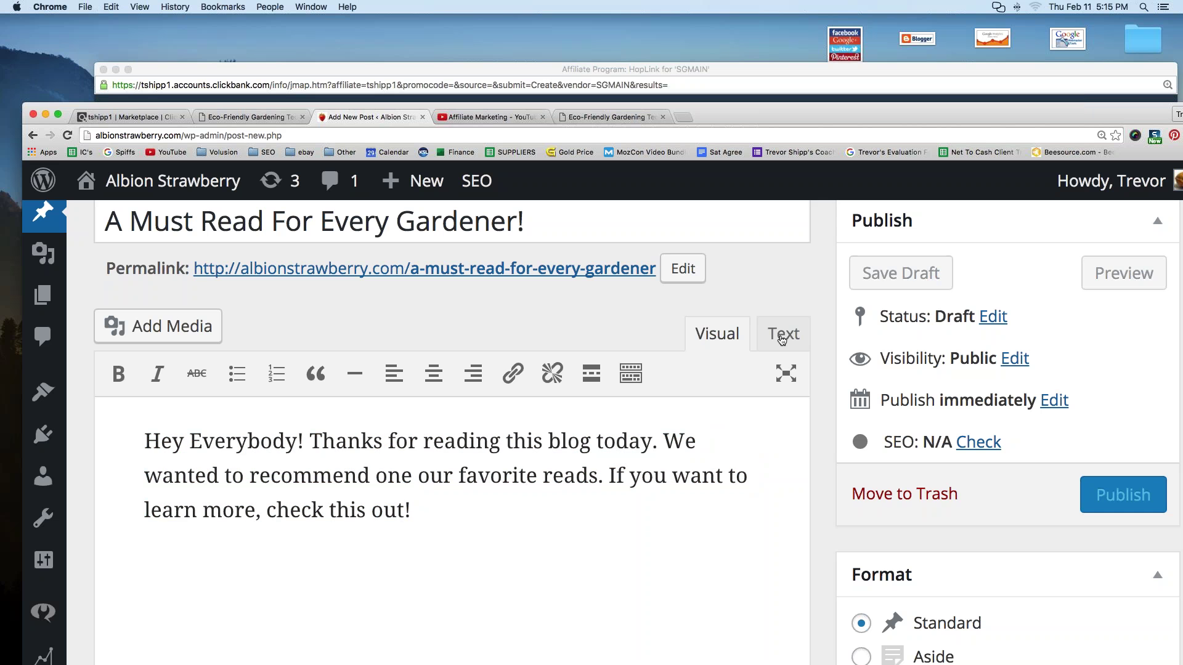
{"action": "left_click", "coordinate": [782, 337]}
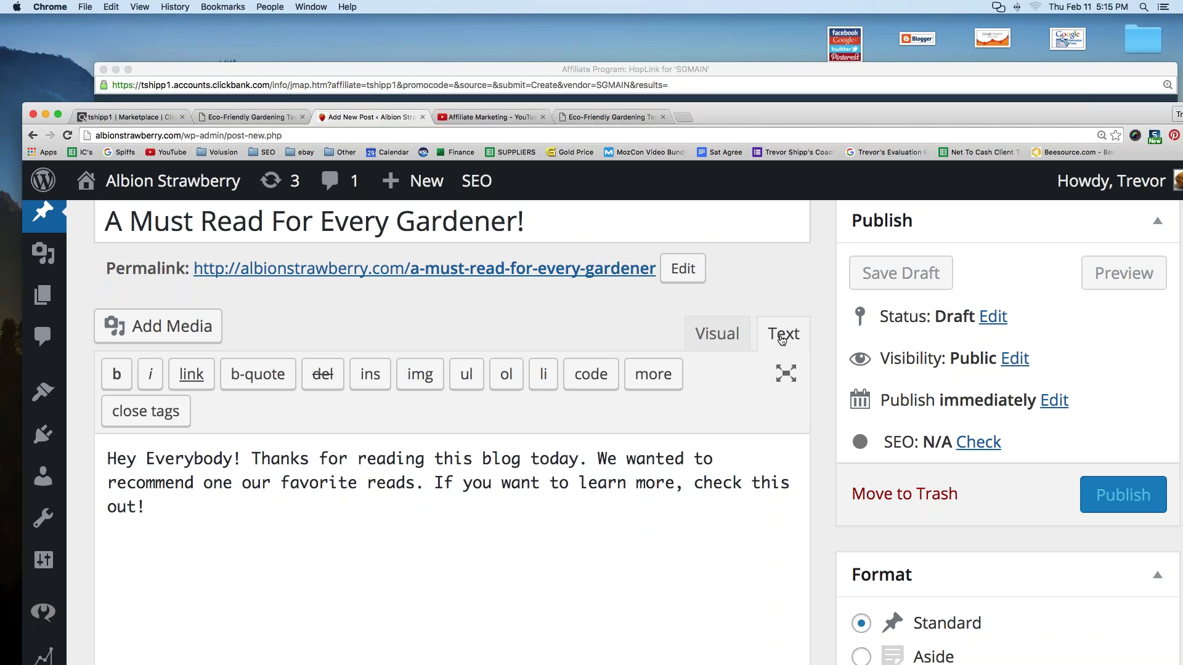
{"action": "left_click_drag", "start_coordinate": [165, 508], "coordinate": [126, 460]}
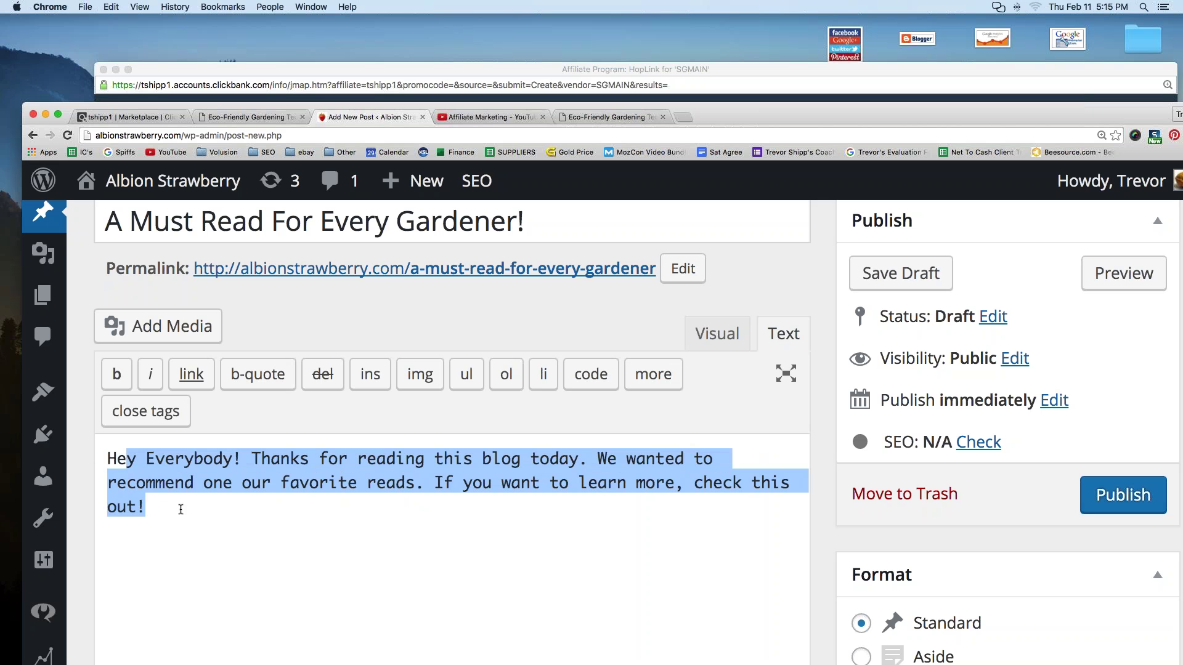
{"action": "left_click", "coordinate": [180, 510]}
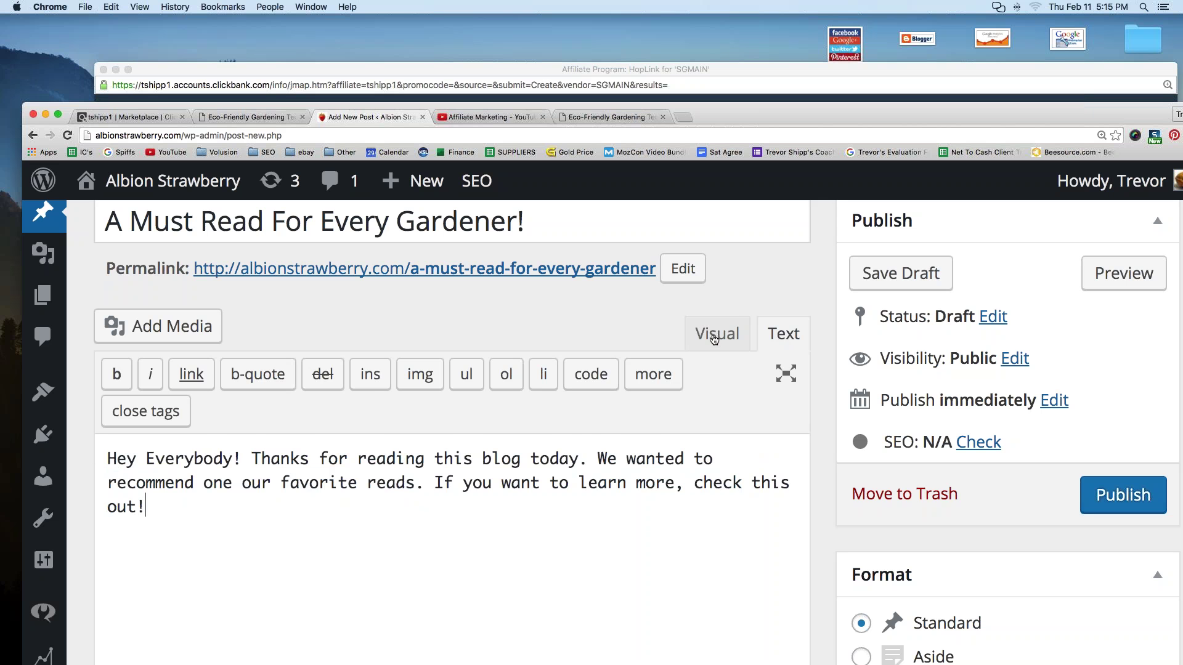
{"action": "left_click", "coordinate": [714, 339]}
{"action": "left_click", "coordinate": [782, 333]}
Step: Leave a blank line under the post text and paste the HopLink HTML code there in Text mode
{"action": "key", "text": "Return"}
{"action": "key", "text": "Return"}
{"action": "left_click", "coordinate": [260, 72]}
{"action": "left_click", "coordinate": [231, 295]}
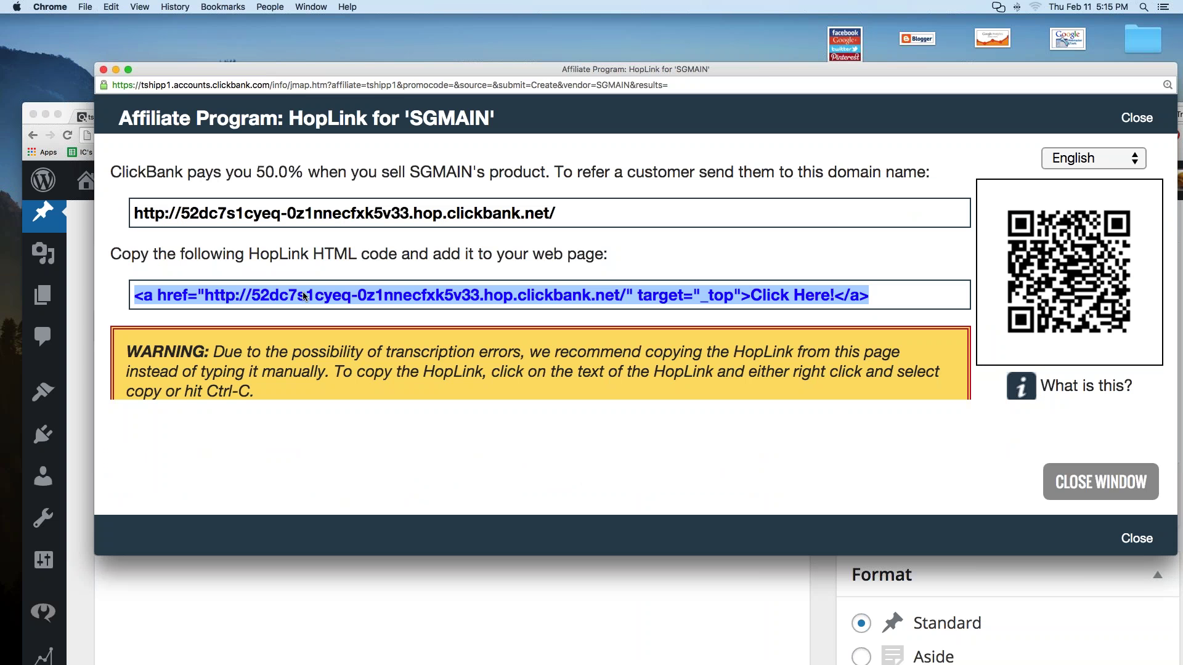
{"action": "left_click", "coordinate": [62, 110]}
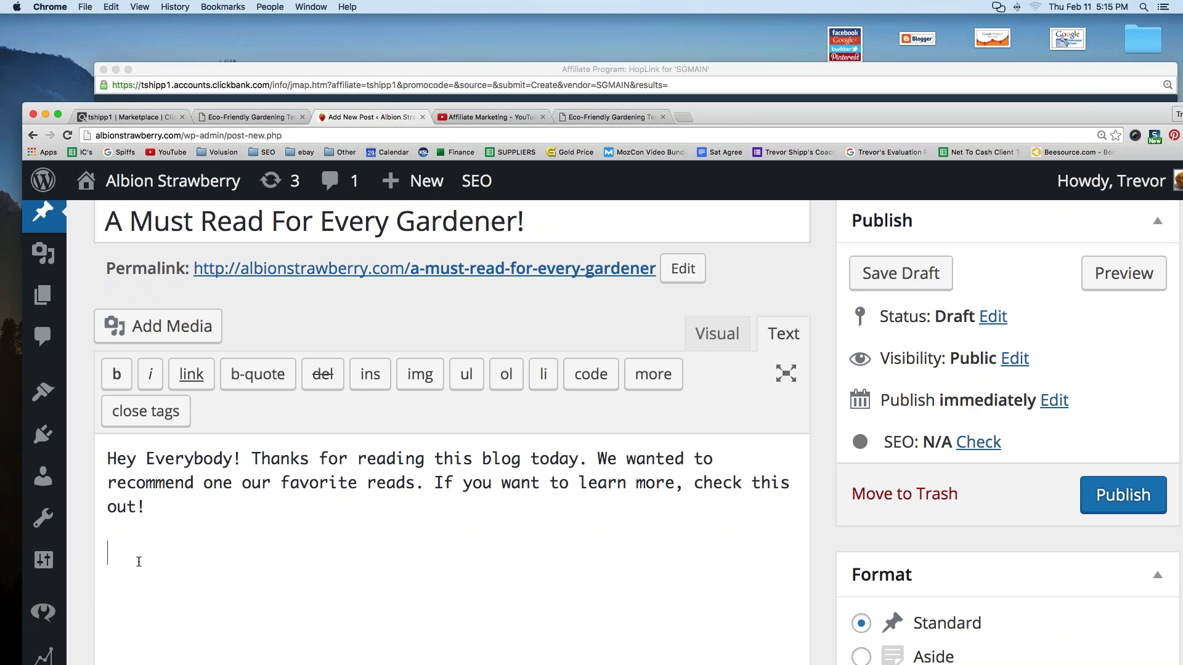
{"action": "key", "text": "cmd+v"}
{"action": "left_click_drag", "start_coordinate": [404, 576], "coordinate": [81, 547]}
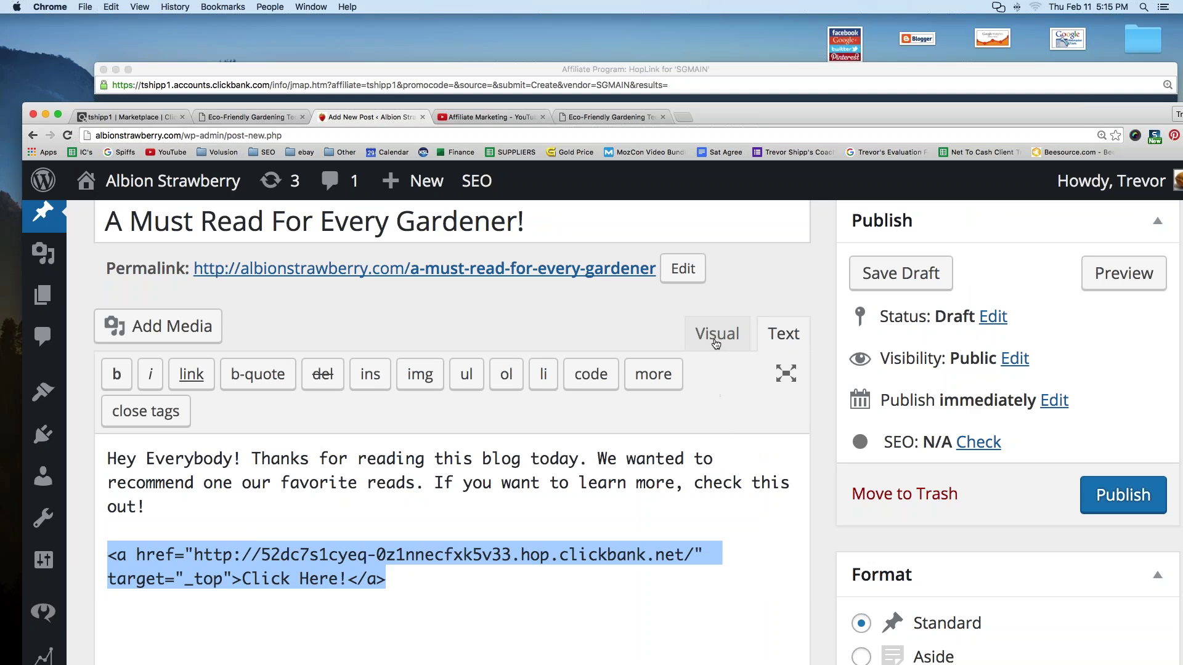
Step: Check the "Click Here!" link and its ClickBank address in Visual mode, and publish the post
{"action": "left_click", "coordinate": [716, 342]}
{"action": "scroll", "coordinate": [409, 423], "scroll_direction": "down", "scroll_amount": 2}
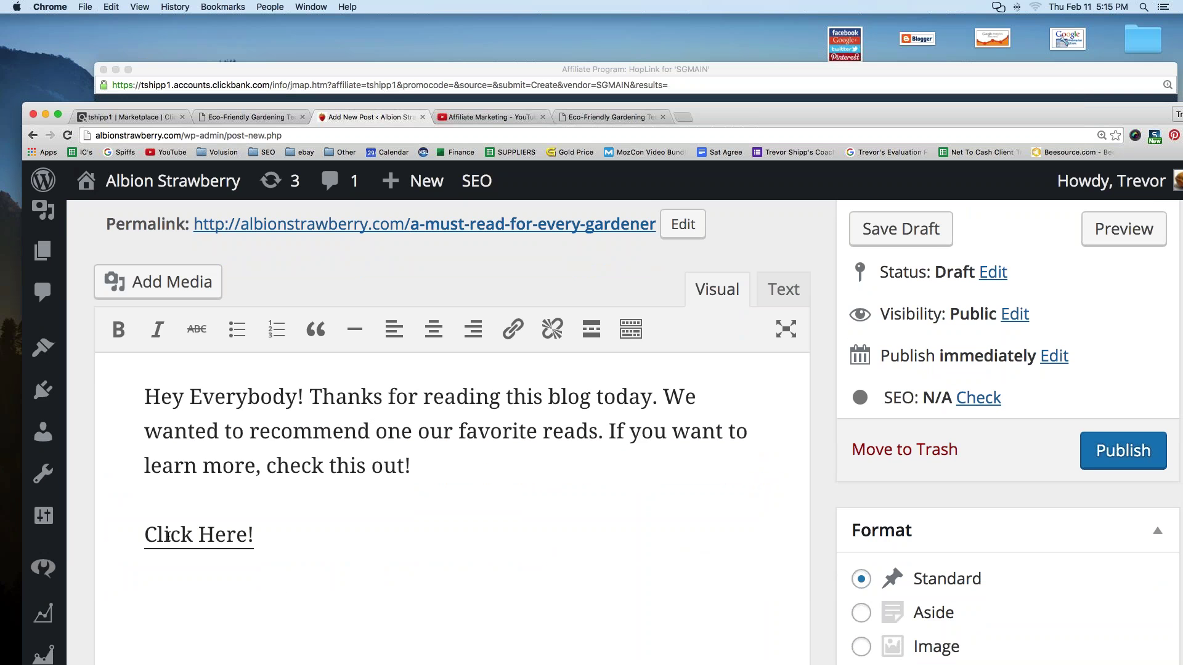
{"action": "left_click_drag", "start_coordinate": [145, 536], "coordinate": [261, 539]}
{"action": "key", "text": "Left"}
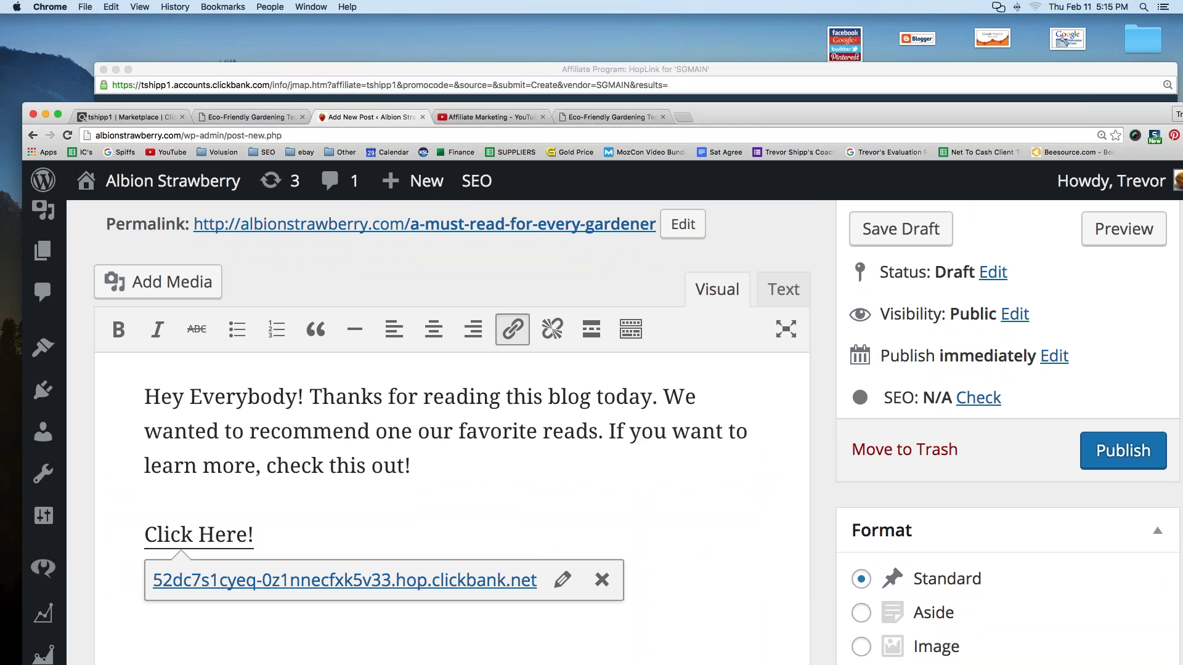
{"action": "left_click", "coordinate": [1118, 462]}
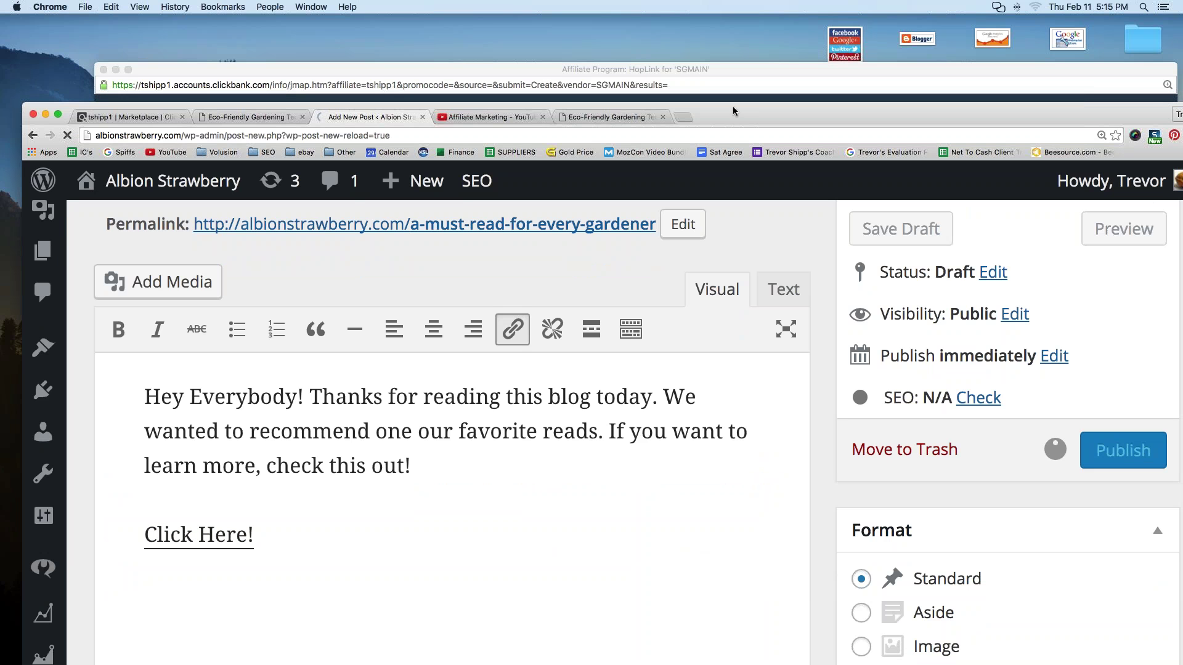
Step: Visit the live Albion Strawberry site, test the new post's "Click Here!" link, and return to the blog
{"action": "left_click_drag", "start_coordinate": [732, 113], "coordinate": [720, 9]}
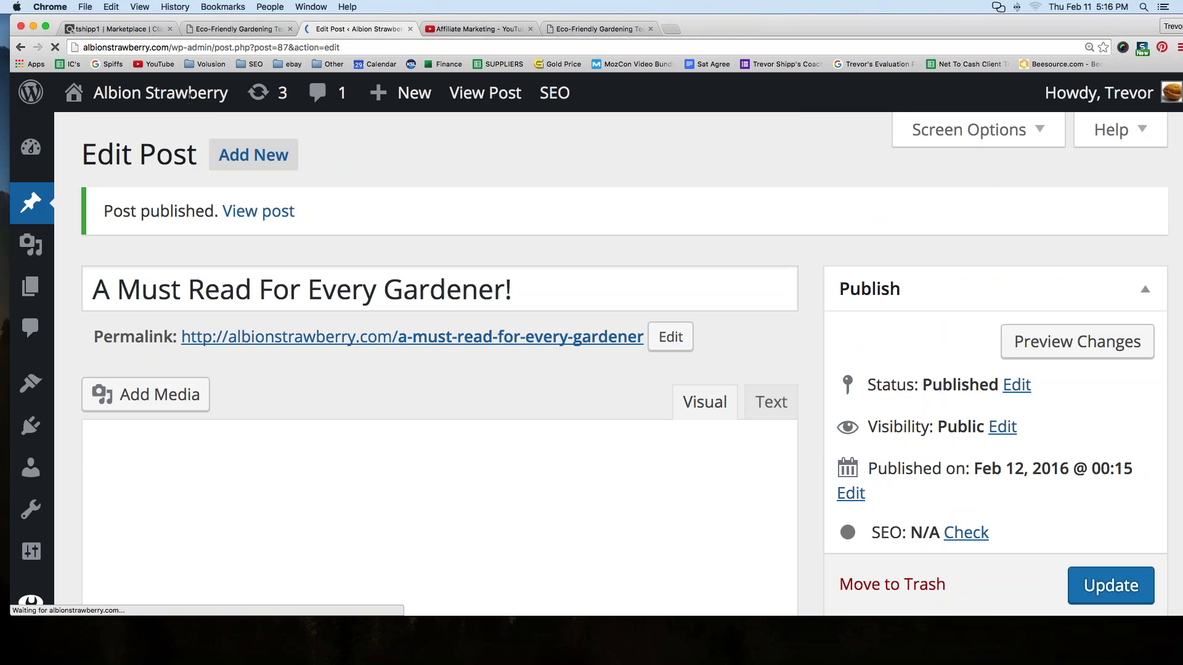
{"action": "mouse_move", "coordinate": [141, 116]}
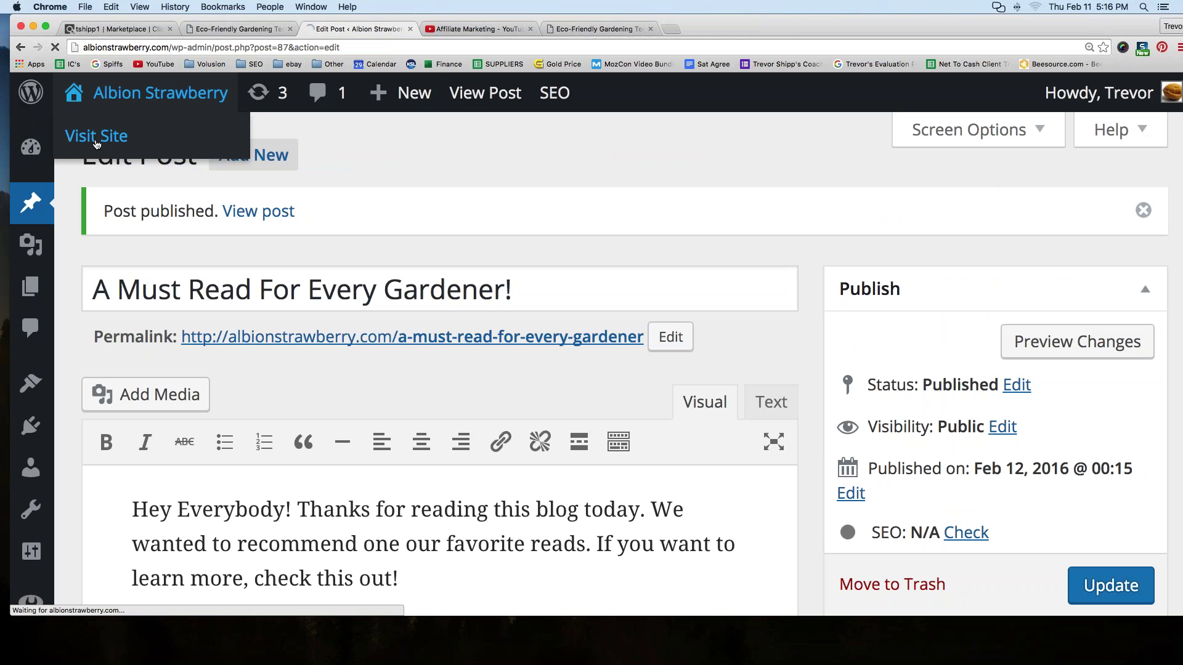
{"action": "left_click", "coordinate": [96, 139]}
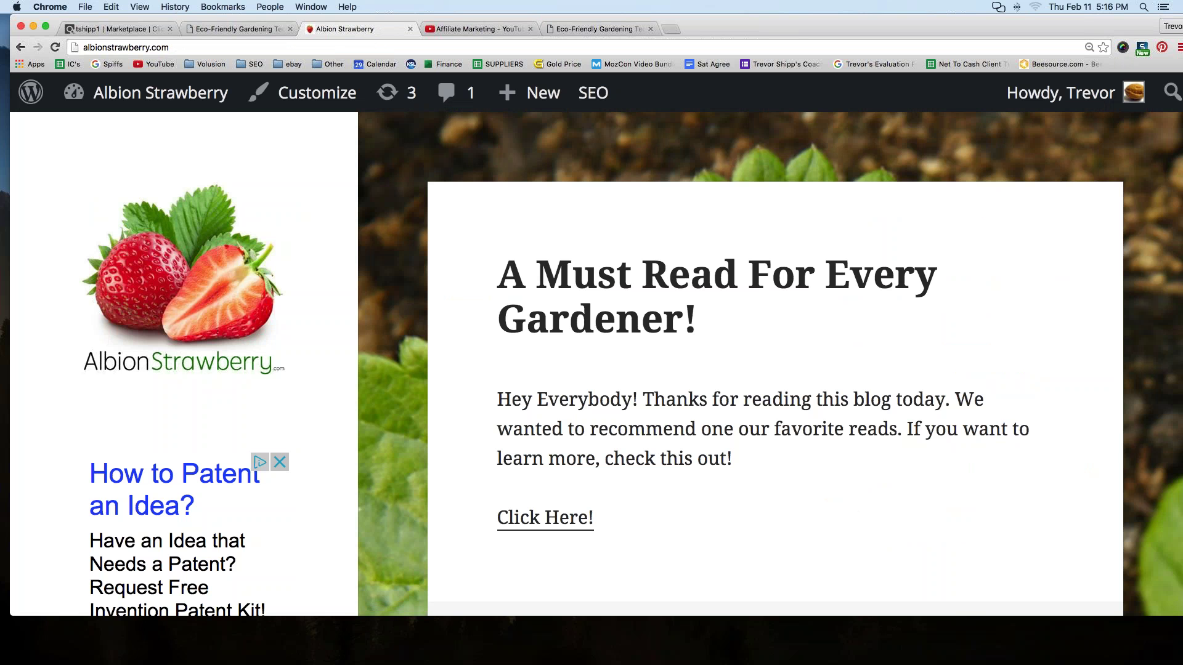
{"action": "scroll", "coordinate": [635, 432], "scroll_direction": "down", "scroll_amount": 4}
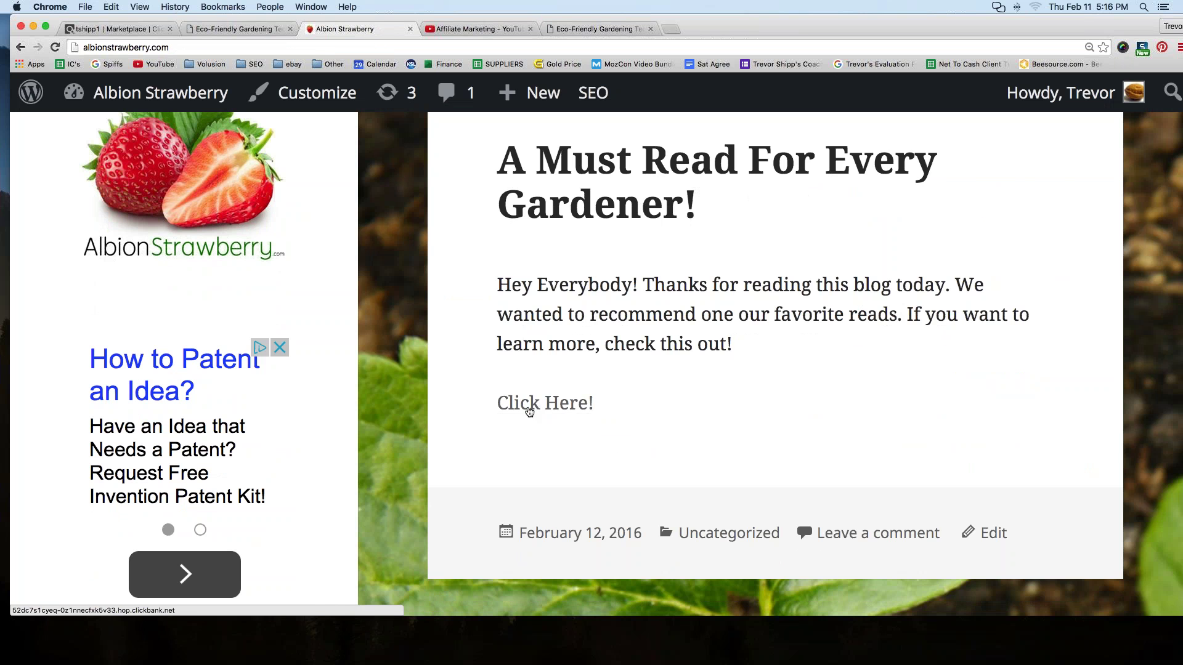
{"action": "left_click", "coordinate": [543, 407]}
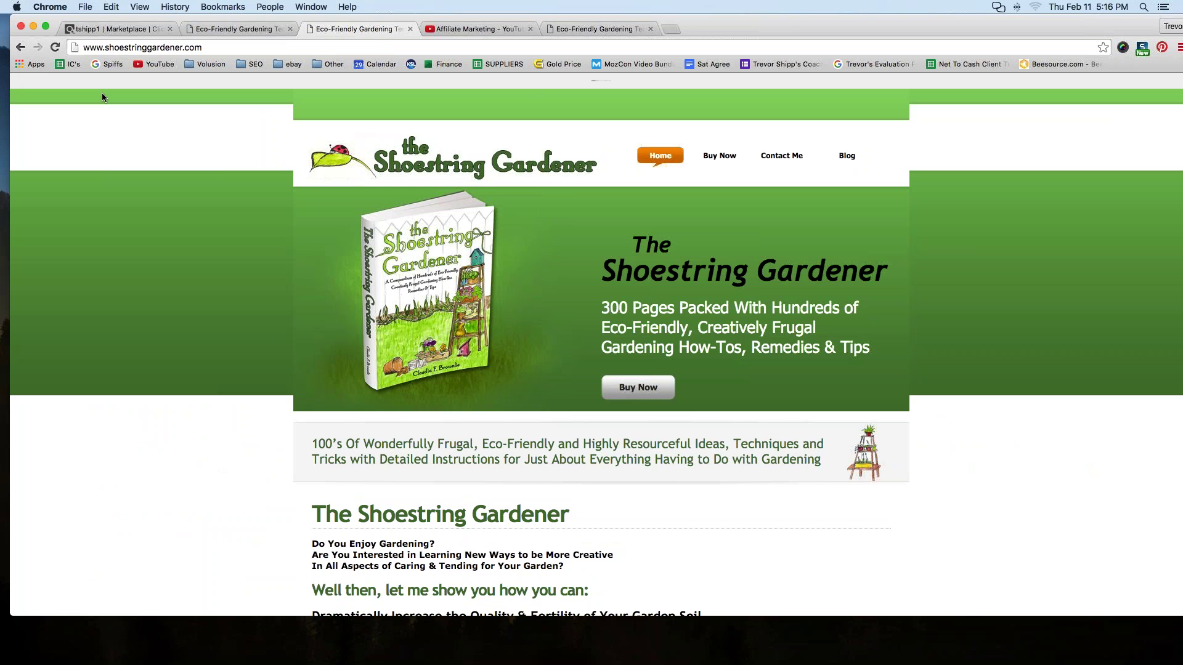
{"action": "left_click", "coordinate": [19, 47]}
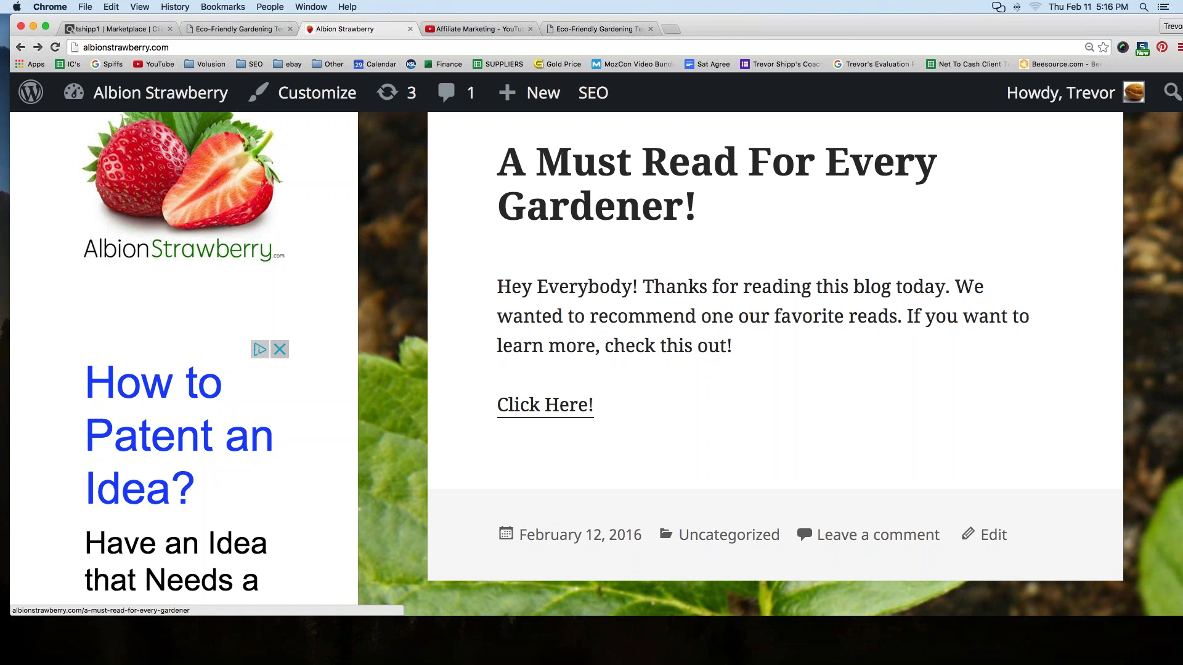
Step: Open the published "A Must Read For Every Gardener!" post for editing in Text mode
{"action": "mouse_move", "coordinate": [531, 92]}
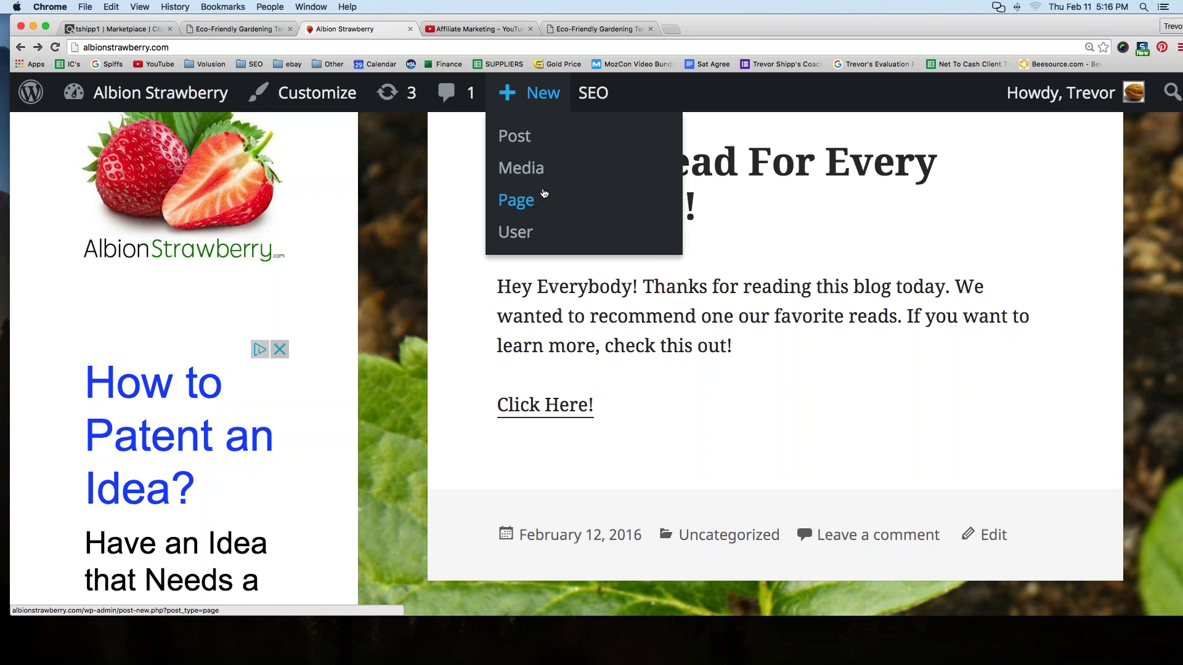
{"action": "left_click", "coordinate": [641, 188]}
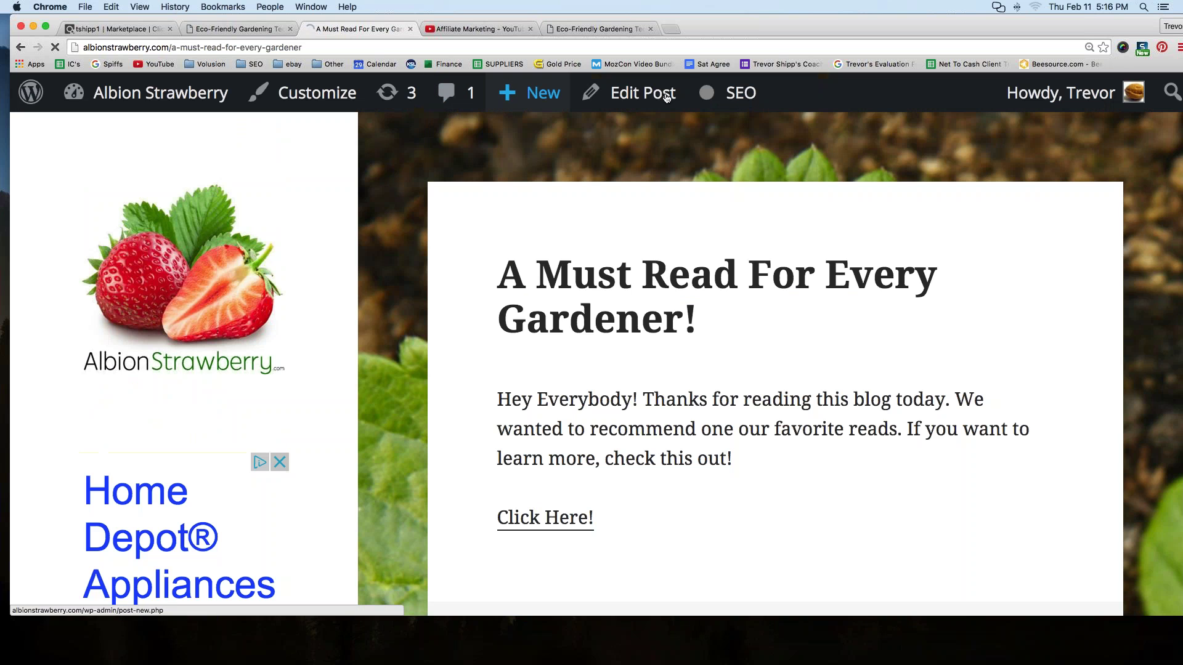
{"action": "left_click", "coordinate": [622, 96]}
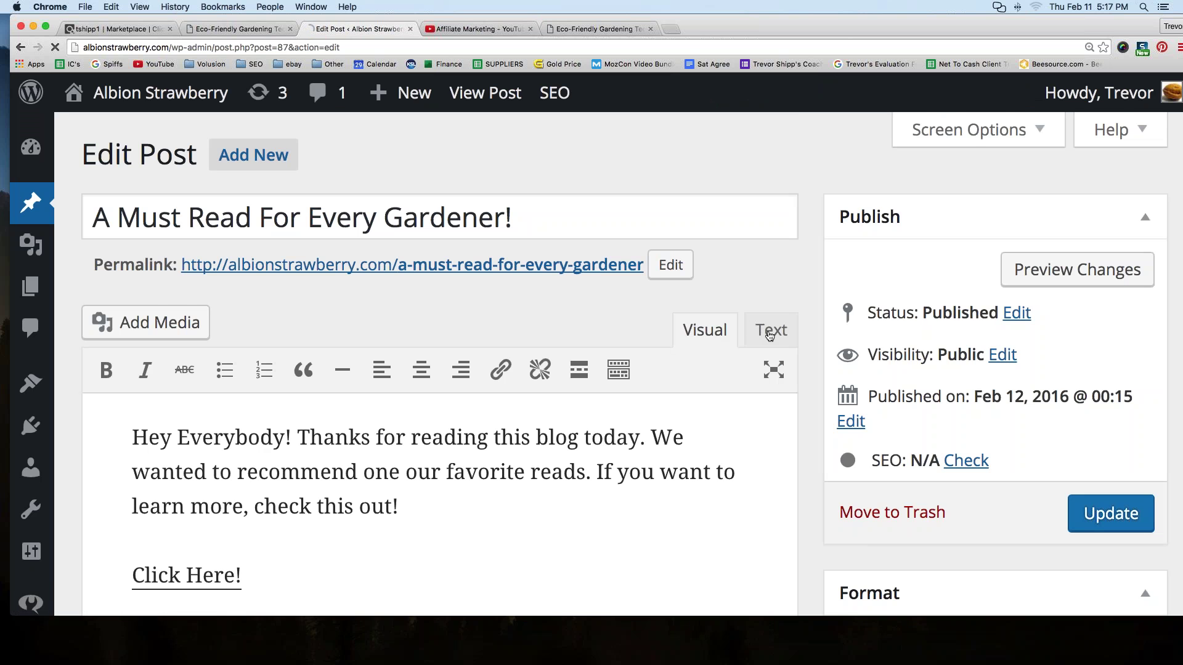
{"action": "left_click", "coordinate": [762, 331]}
Step: Copy the HopLink HTML code in the post body and delete it from there
{"action": "scroll", "coordinate": [424, 495], "scroll_direction": "down", "scroll_amount": 3}
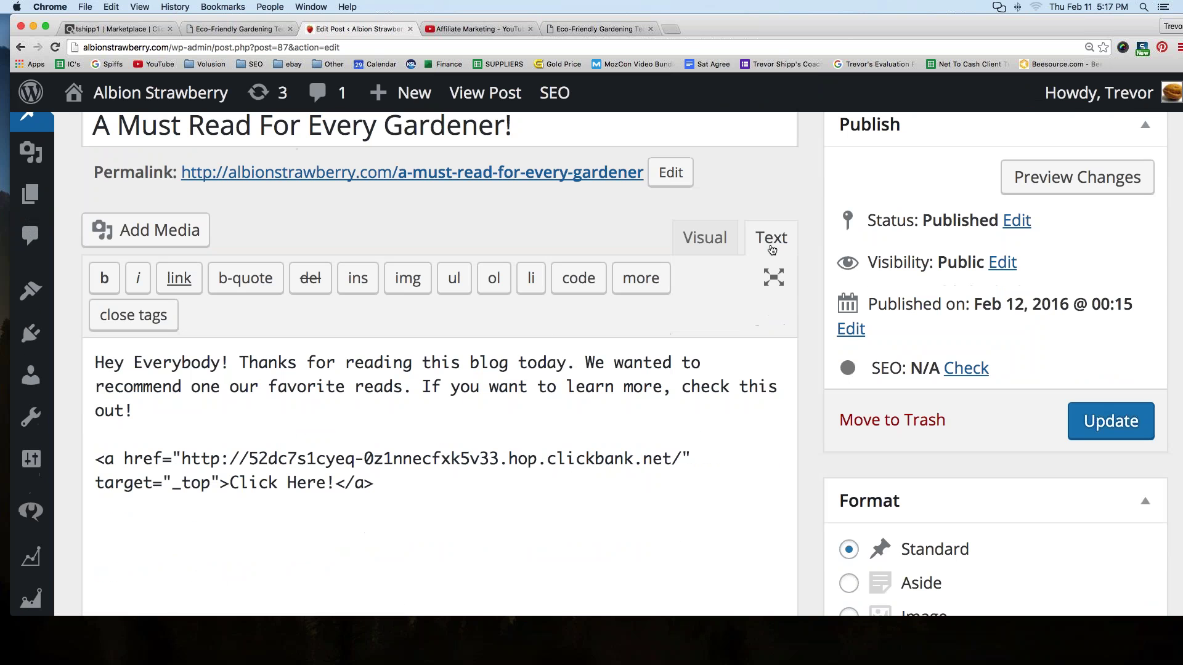
{"action": "left_click_drag", "start_coordinate": [375, 483], "coordinate": [87, 455]}
{"action": "key", "text": "super+c"}
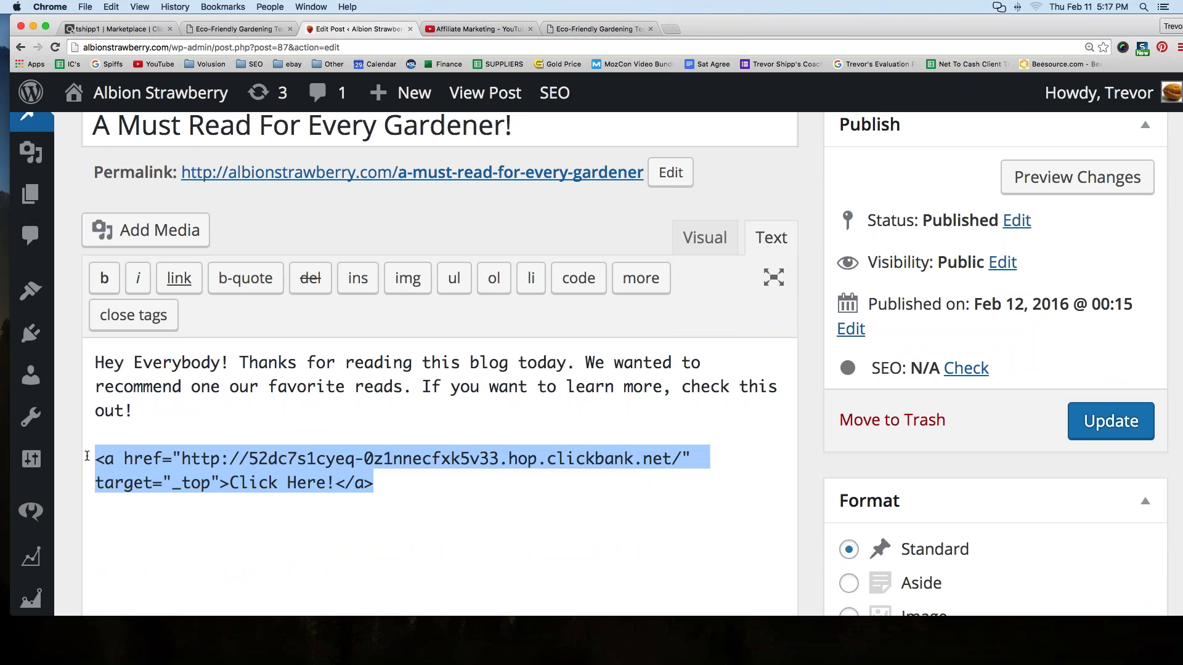
{"action": "key", "text": "BackSpace"}
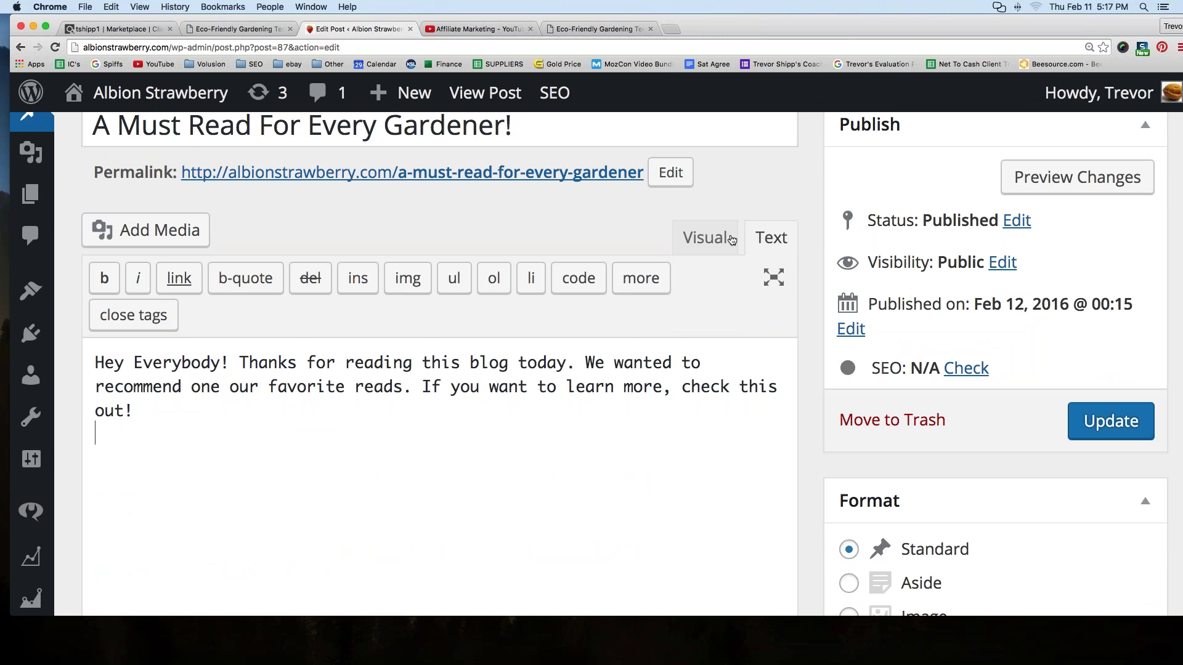
Step: Paste the HopLink HTML code below the paragraph in Visual mode, remove the extra blank lines, and update the post
{"action": "left_click", "coordinate": [702, 241]}
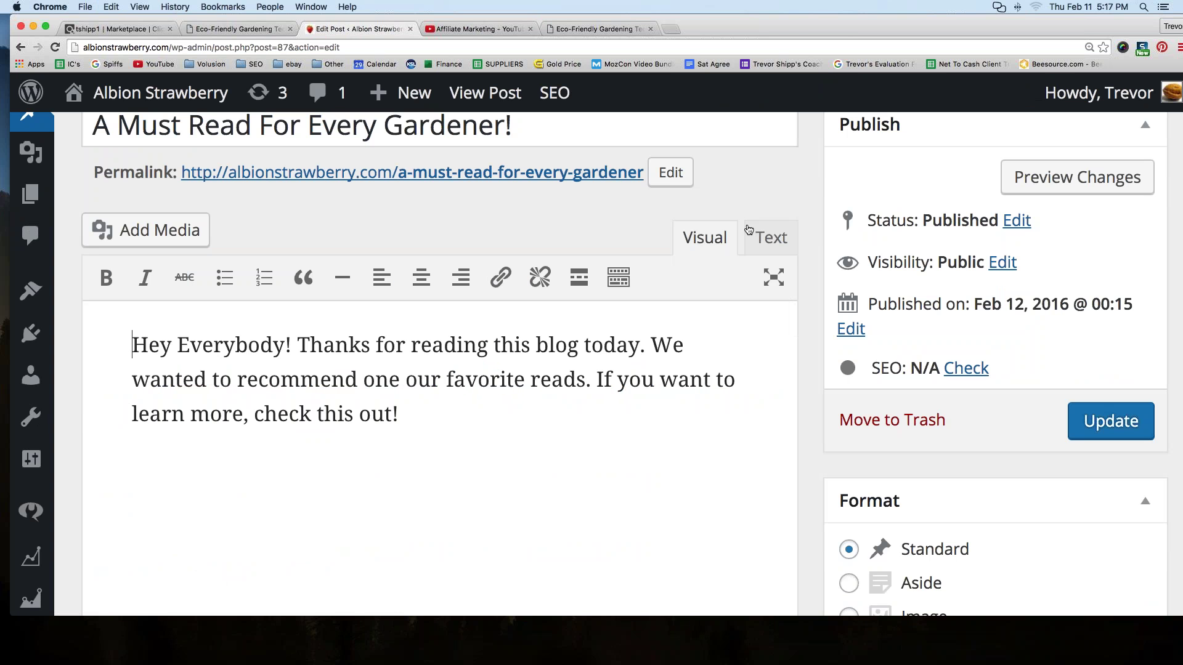
{"action": "left_click", "coordinate": [153, 456]}
{"action": "key", "text": "super+v"}
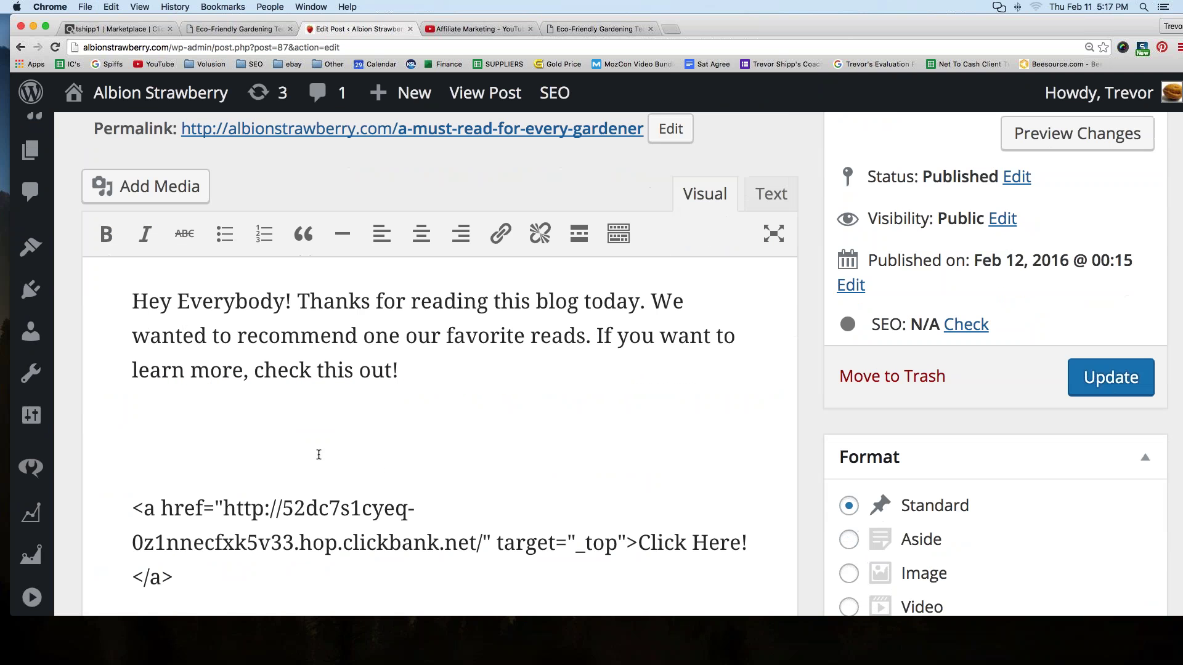
{"action": "left_click", "coordinate": [125, 500]}
{"action": "key", "text": "BackSpace"}
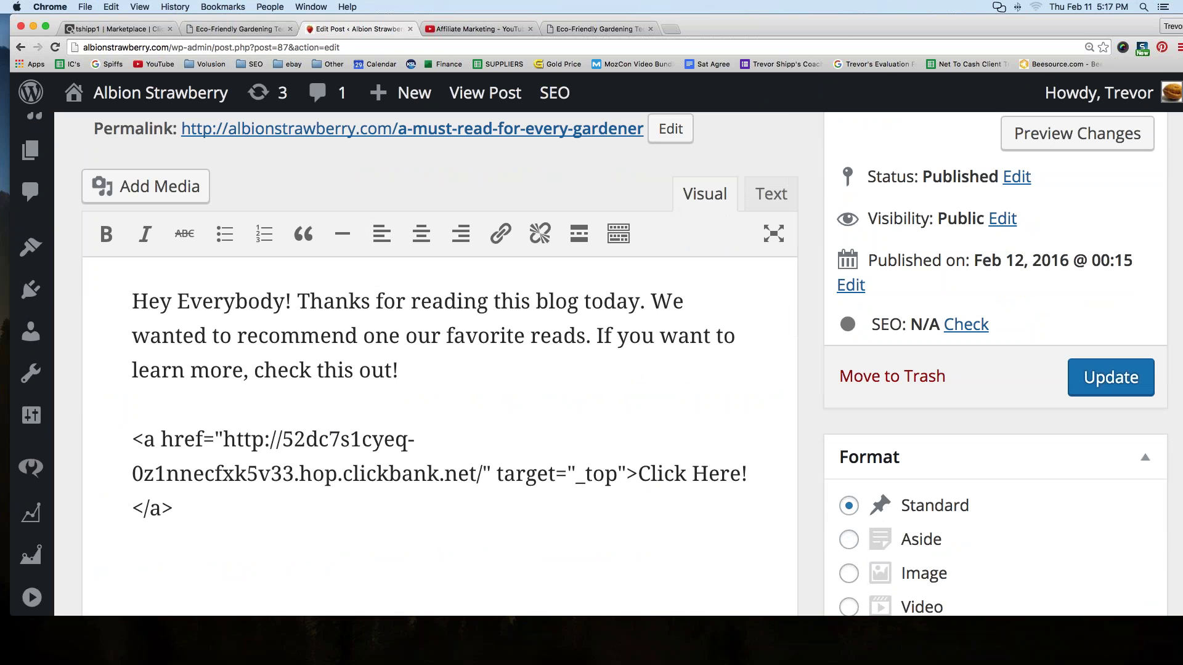
{"action": "left_click", "coordinate": [1110, 377]}
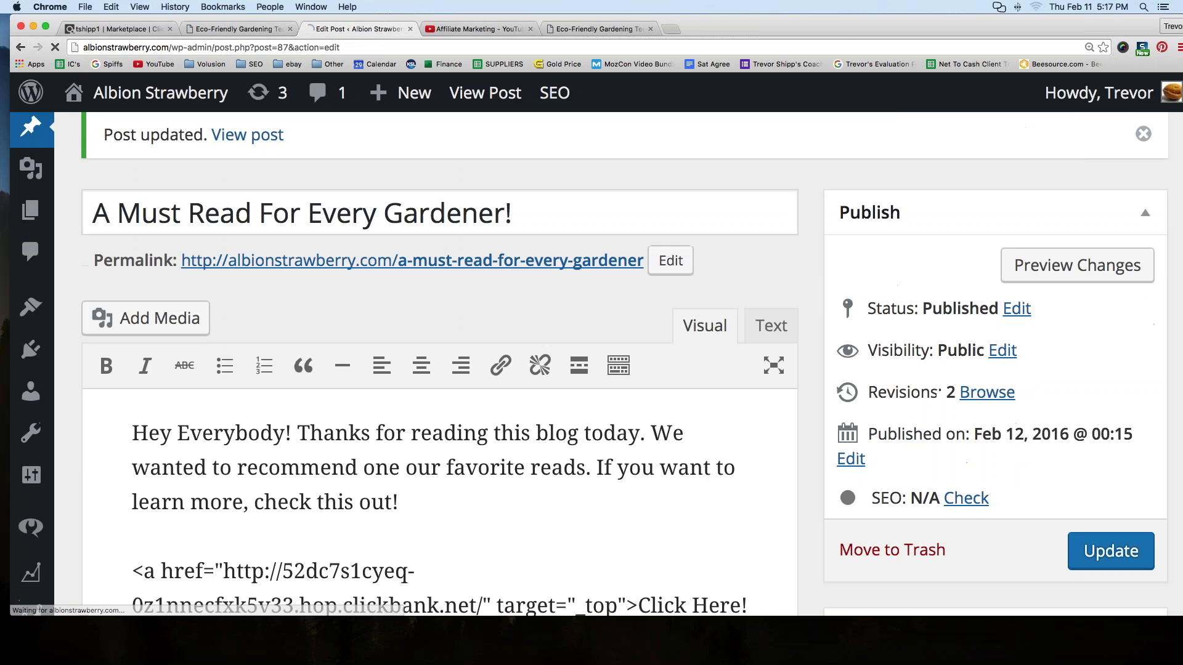
Step: Visit the live Albion Strawberry site and examine how the HopLink code displays in the post
{"action": "scroll", "coordinate": [432, 369], "scroll_direction": "down", "scroll_amount": 4}
{"action": "scroll", "coordinate": [431, 370], "scroll_direction": "up", "scroll_amount": 6}
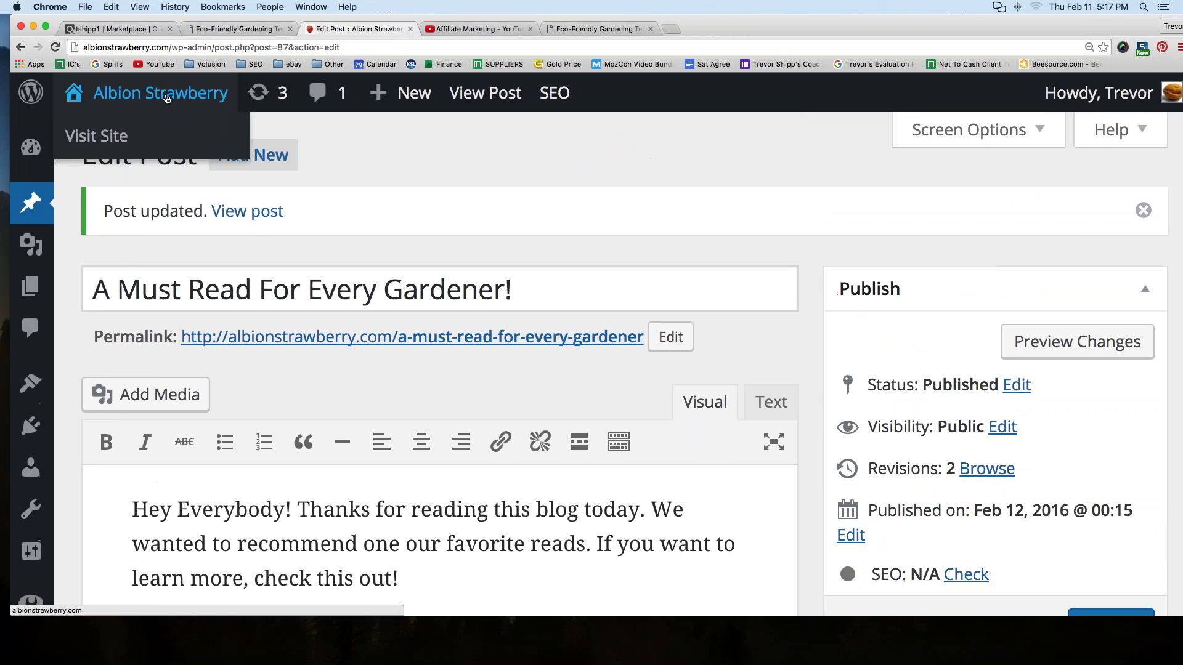
{"action": "left_click", "coordinate": [165, 98]}
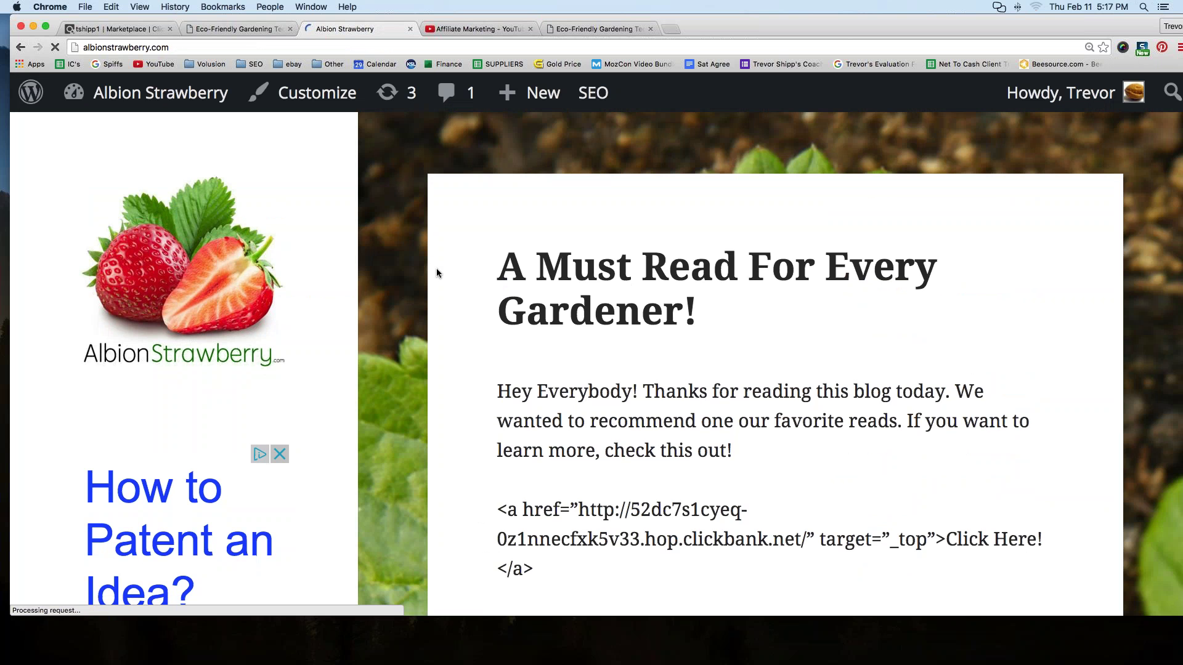
{"action": "scroll", "coordinate": [436, 268], "scroll_direction": "down", "scroll_amount": 5}
{"action": "scroll", "coordinate": [550, 335], "scroll_direction": "up", "scroll_amount": 3}
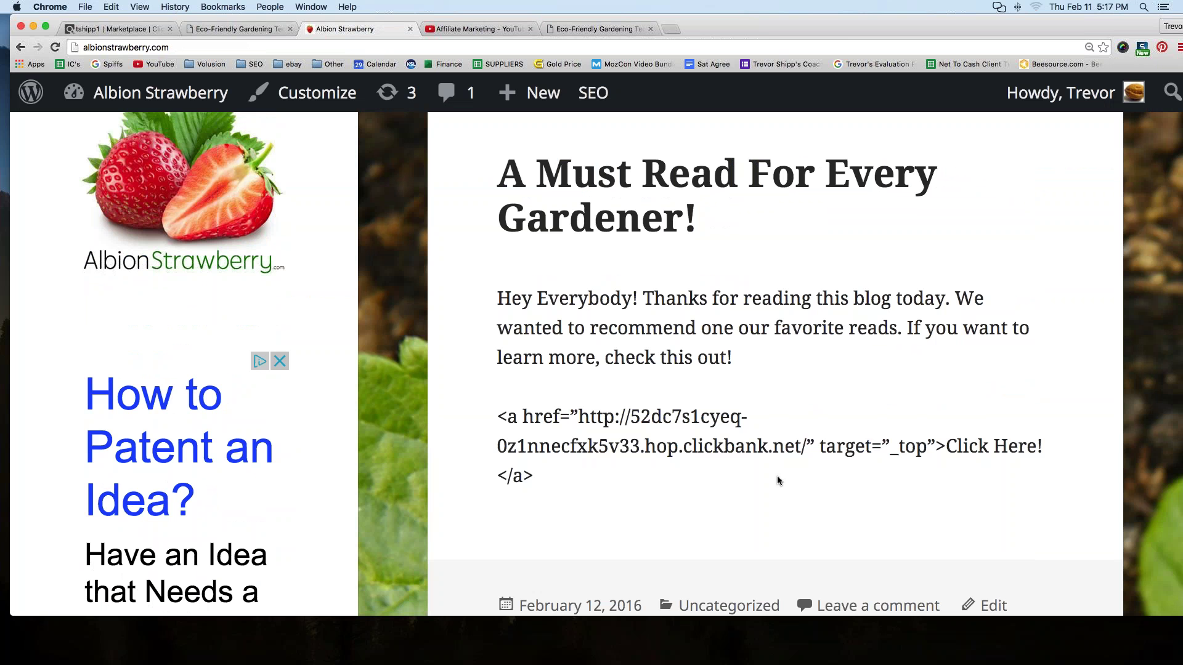
{"action": "double_click", "coordinate": [642, 446]}
{"action": "left_click_drag", "start_coordinate": [497, 416], "coordinate": [579, 475]}
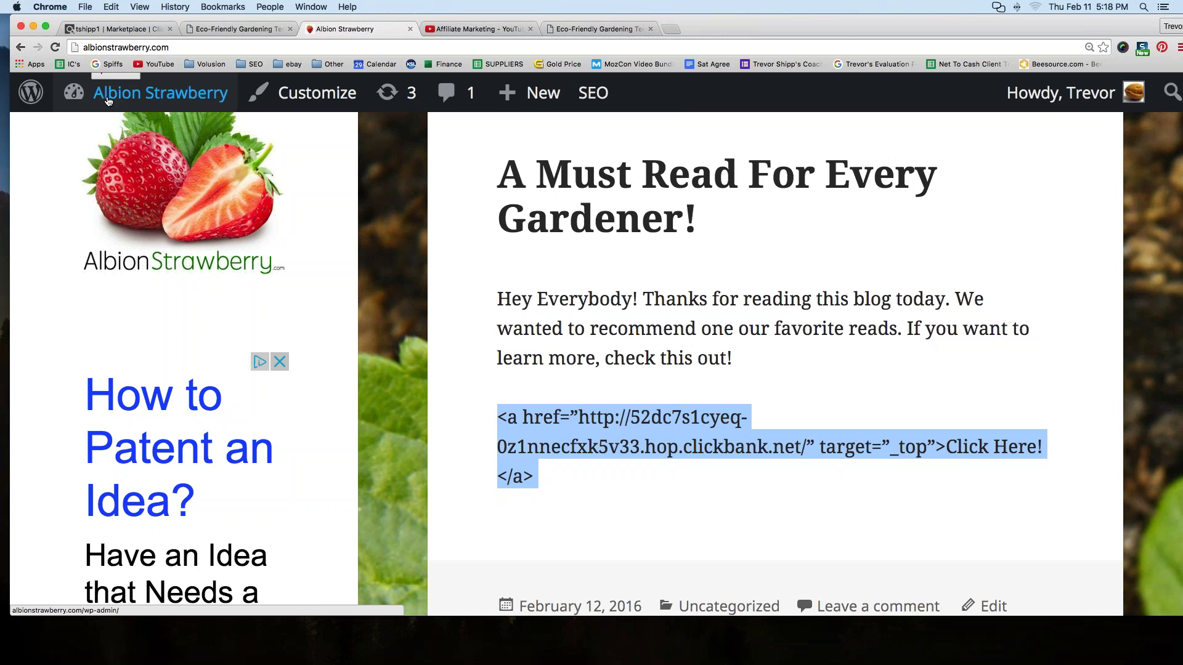
Step: Open the "A Must Read For Every Gardener!" post from the live site and reopen it for editing
{"action": "mouse_move", "coordinate": [553, 106]}
{"action": "left_click", "coordinate": [514, 137]}
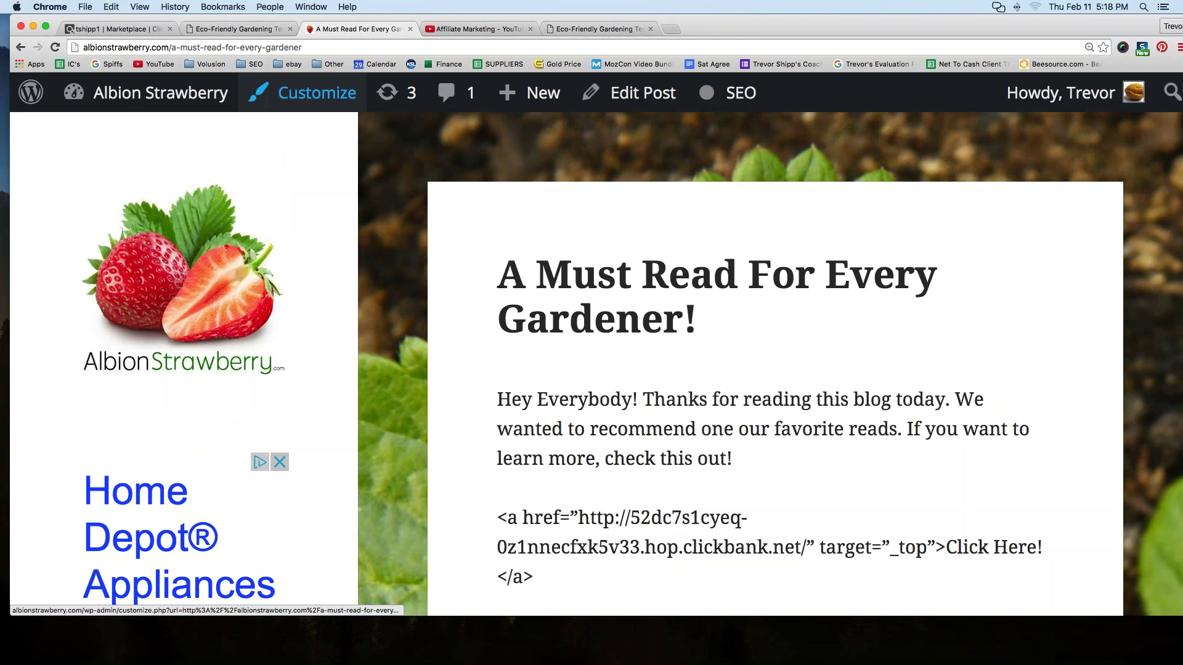
{"action": "left_click", "coordinate": [635, 92]}
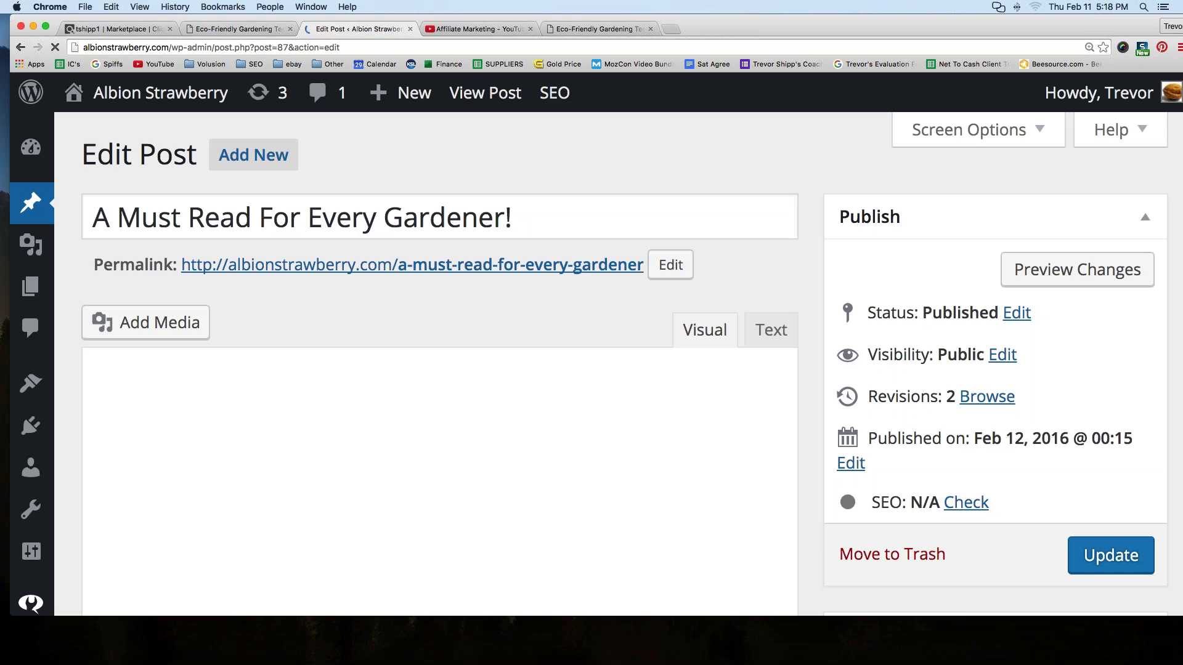
Step: Copy the HopLink HTML code from the post body in Visual mode and delete it there
{"action": "scroll", "coordinate": [551, 313], "scroll_direction": "down", "scroll_amount": 2}
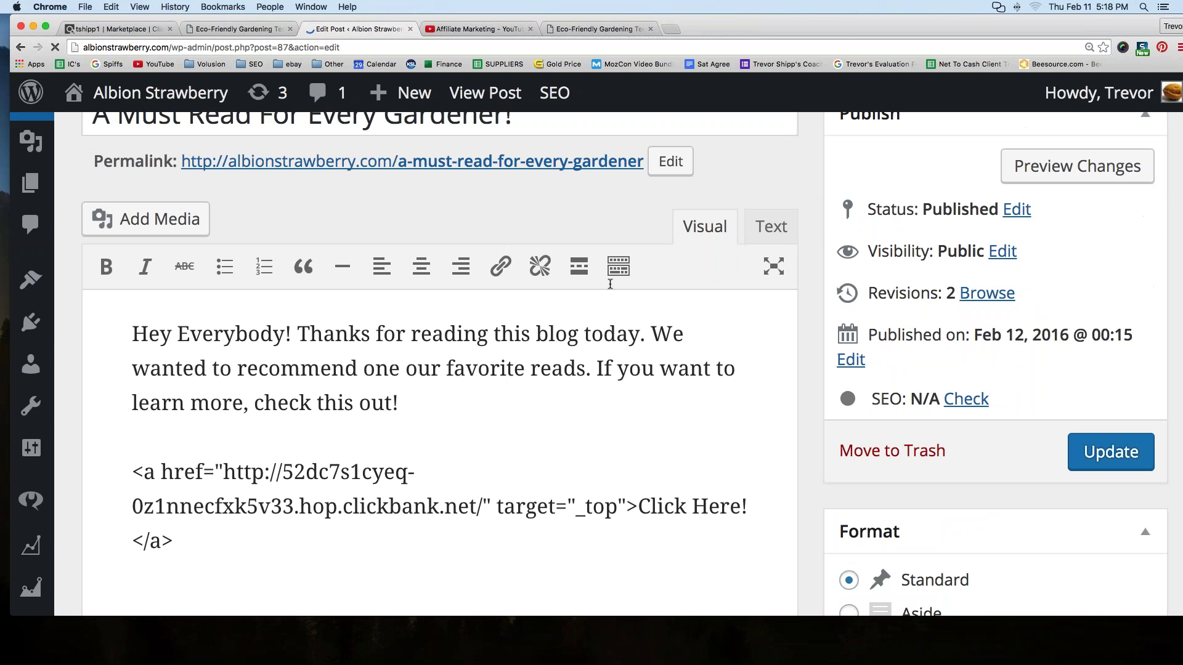
{"action": "left_click_drag", "start_coordinate": [178, 540], "coordinate": [109, 479]}
{"action": "key", "text": "ctrl+c"}
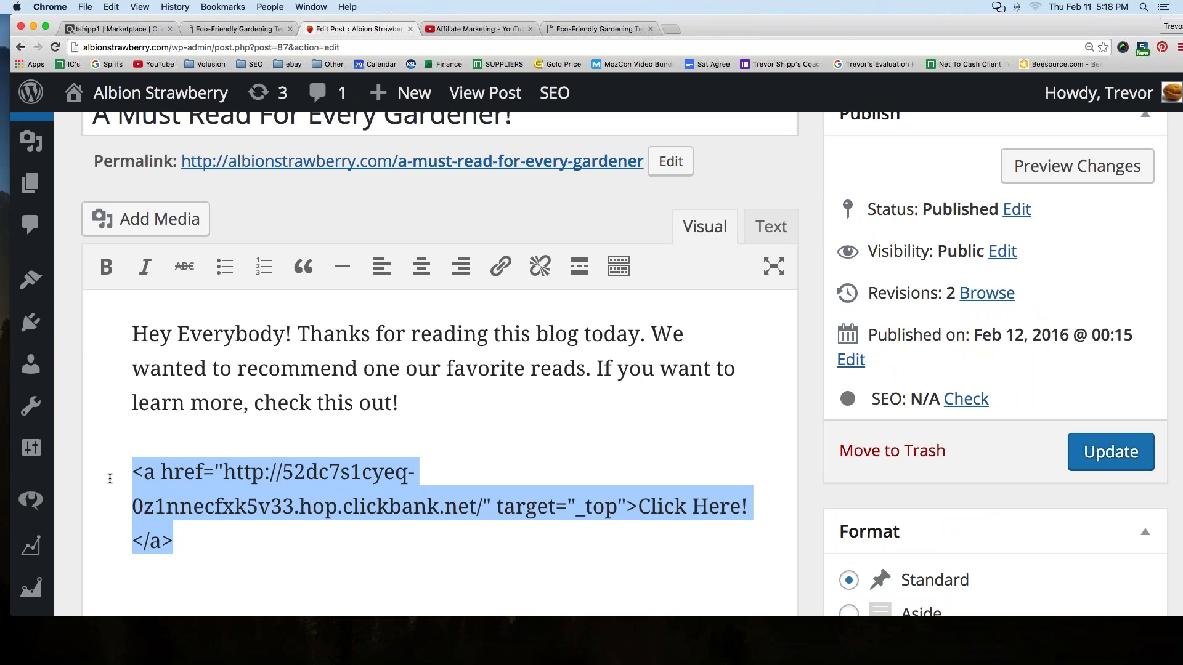
{"action": "key", "text": "BackSpace"}
{"action": "key", "text": "BackSpace"}
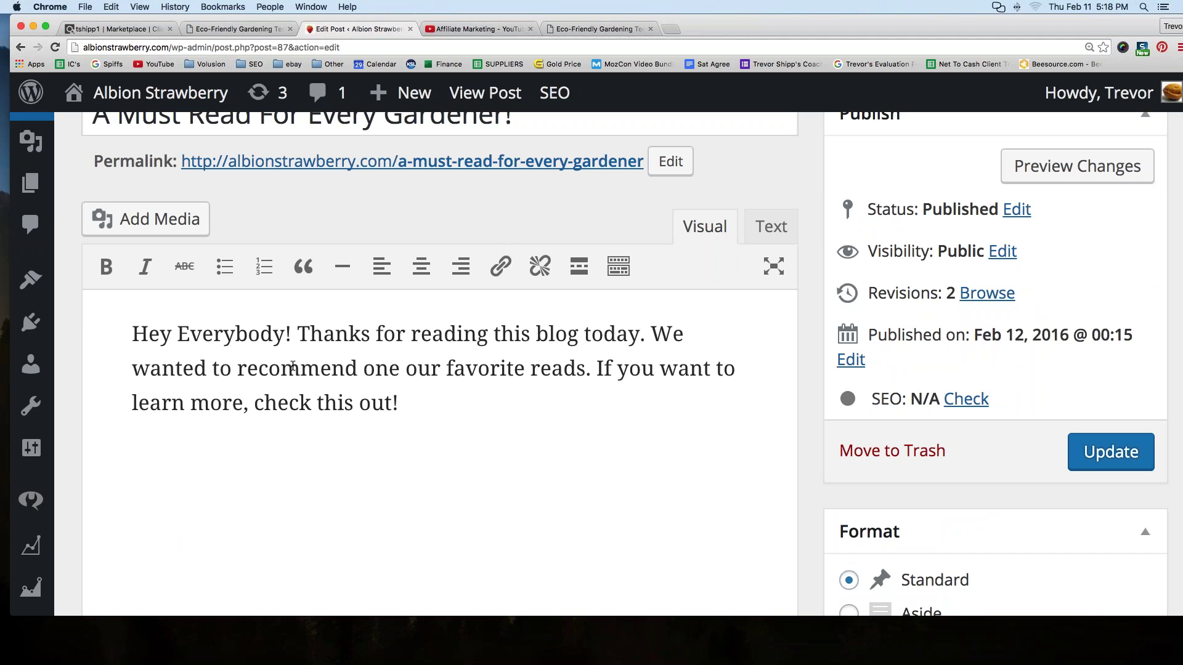
Step: Switch the post to Text mode and paste the HopLink HTML code below the paragraph, separated by a blank line
{"action": "left_click", "coordinate": [771, 226]}
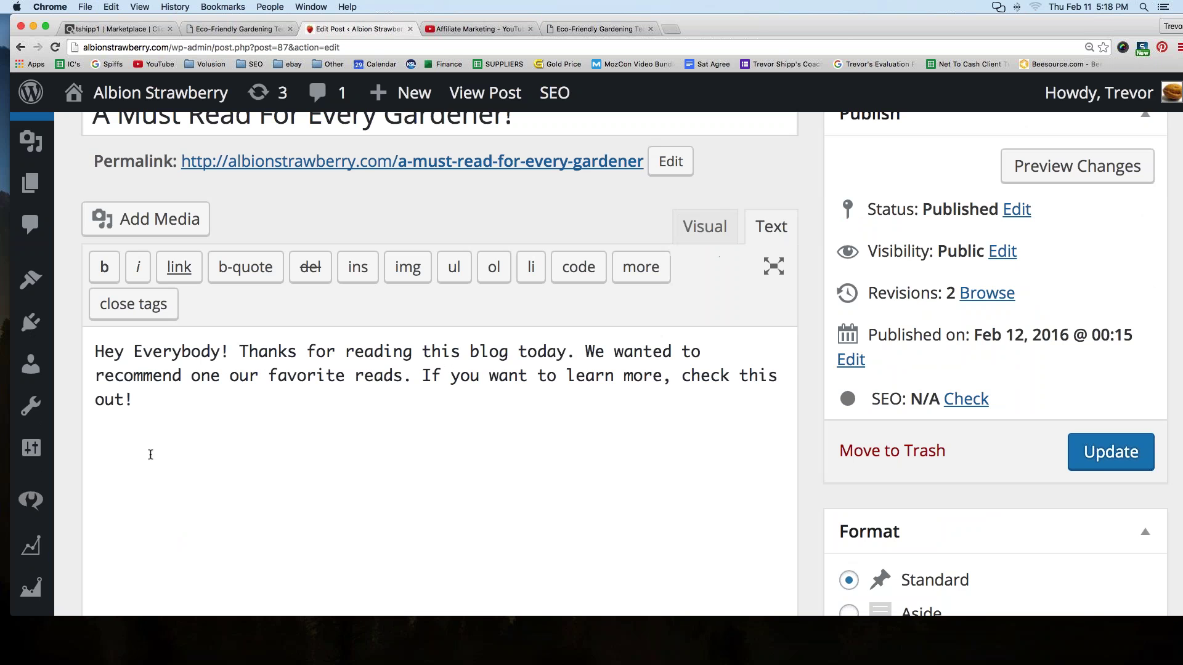
{"action": "type", "text": "d"}
{"action": "key", "text": "BackSpace"}
{"action": "key", "text": "Return"}
{"action": "key", "text": "Return"}
{"action": "key", "text": "ctrl+v"}
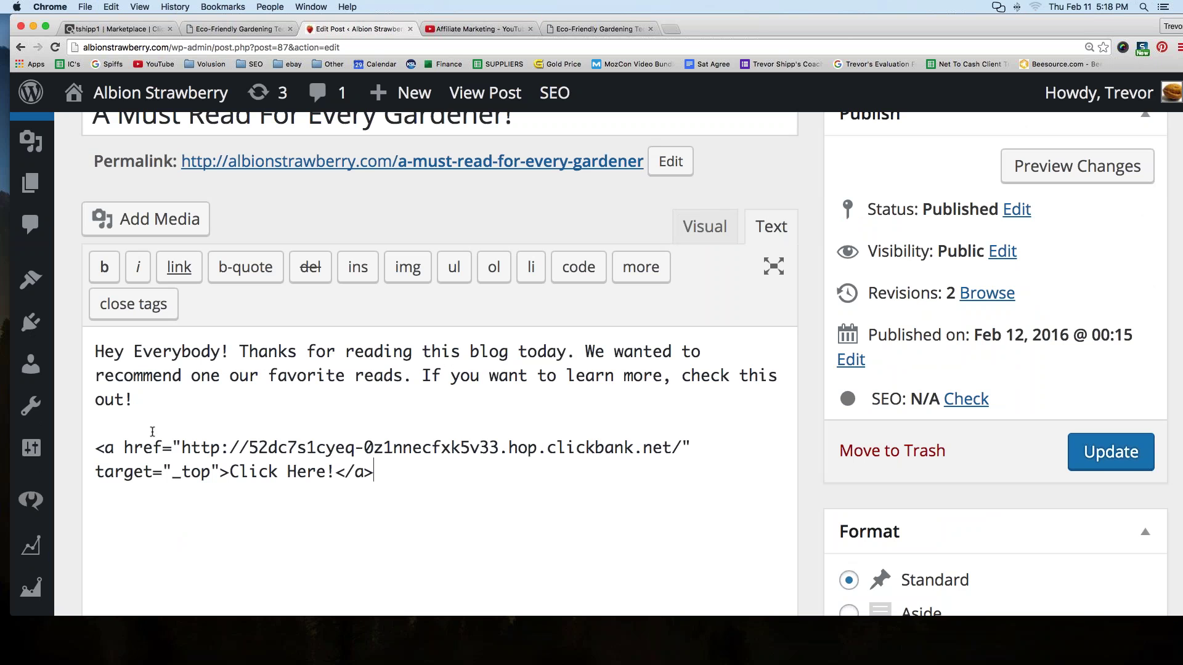
Step: Replace the "Click Here!" anchor text in the HopLink code with "Check this out now!"
{"action": "left_click", "coordinate": [230, 469]}
{"action": "left_click_drag", "start_coordinate": [257, 471], "coordinate": [330, 470]}
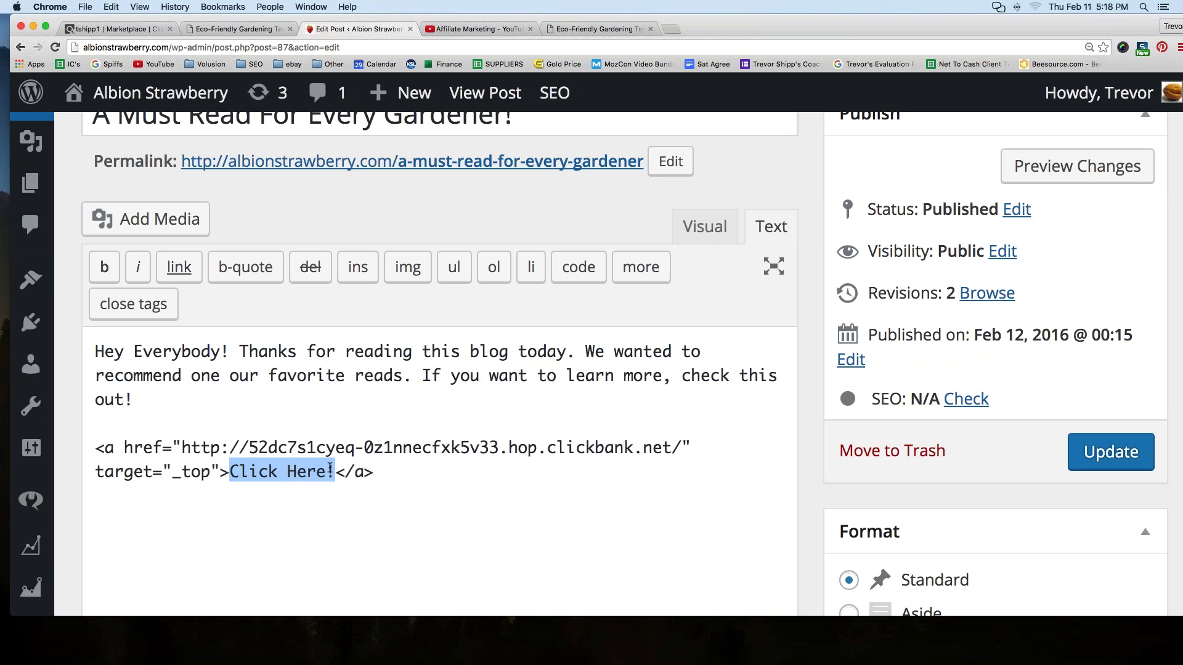
{"action": "type", "text": "Check this out nwo"}
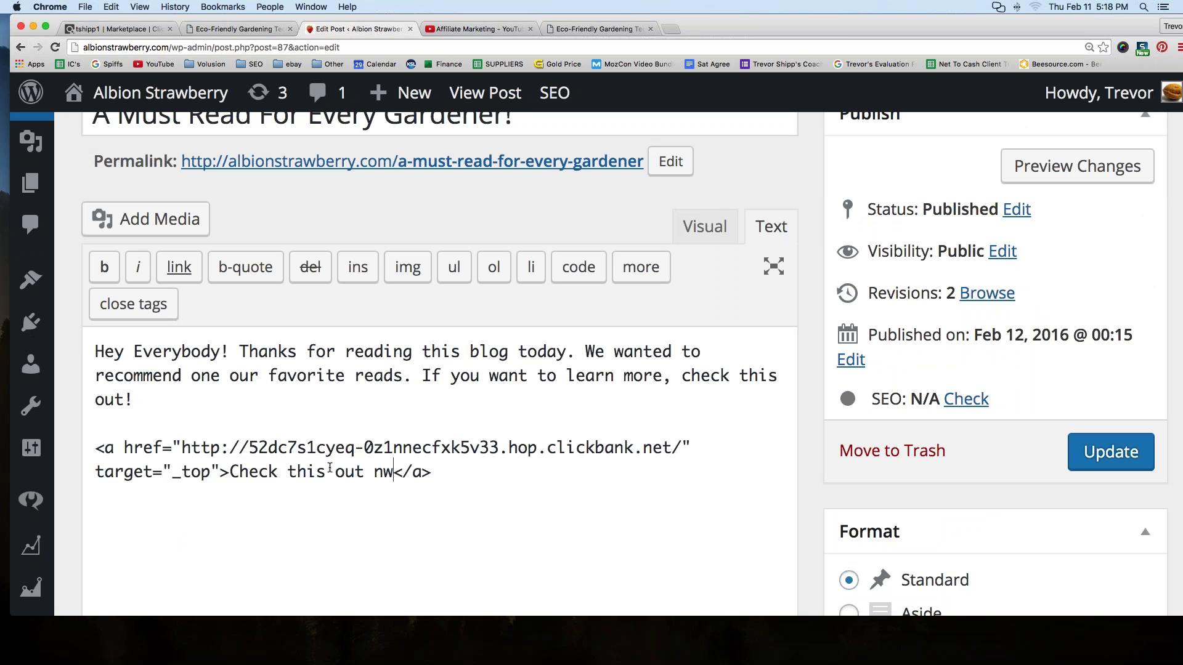
{"action": "key", "text": "BackSpace"}
{"action": "key", "text": "BackSpace"}
{"action": "type", "text": "ow!"}
{"action": "key", "text": "BackSpace"}
Step: Examine the parts of the HopLink code: the anchor text, the opening link tag and the closing tag
{"action": "left_click_drag", "start_coordinate": [231, 472], "coordinate": [412, 471]}
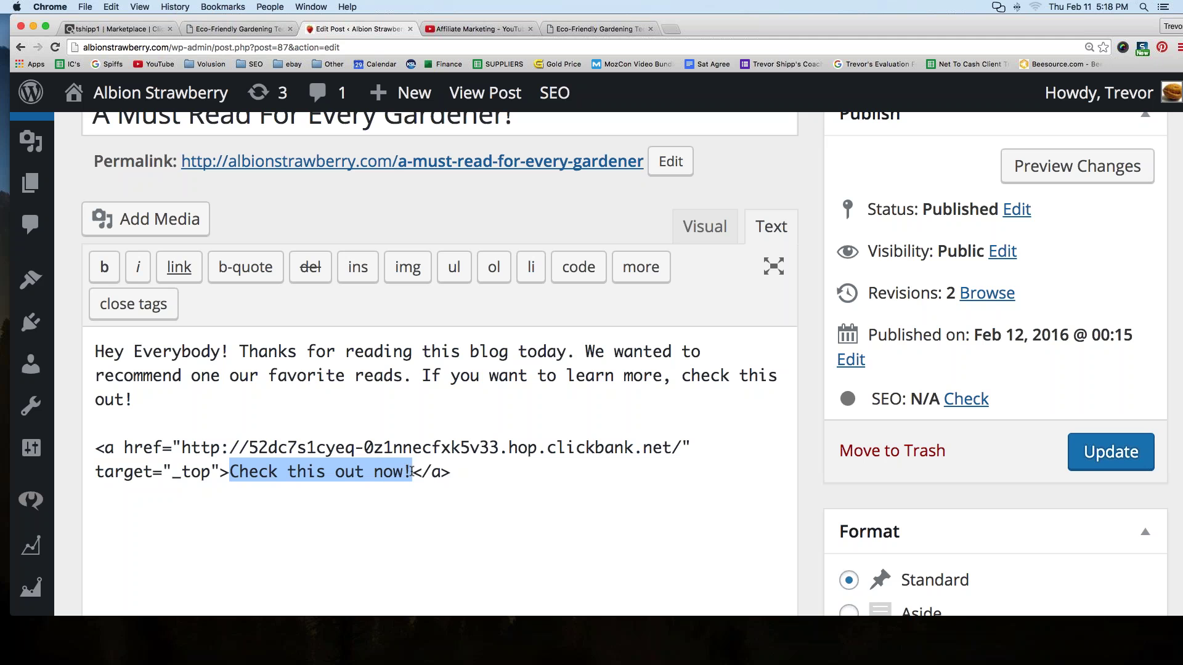
{"action": "left_click", "coordinate": [209, 494]}
{"action": "left_click_drag", "start_coordinate": [225, 472], "coordinate": [97, 444]}
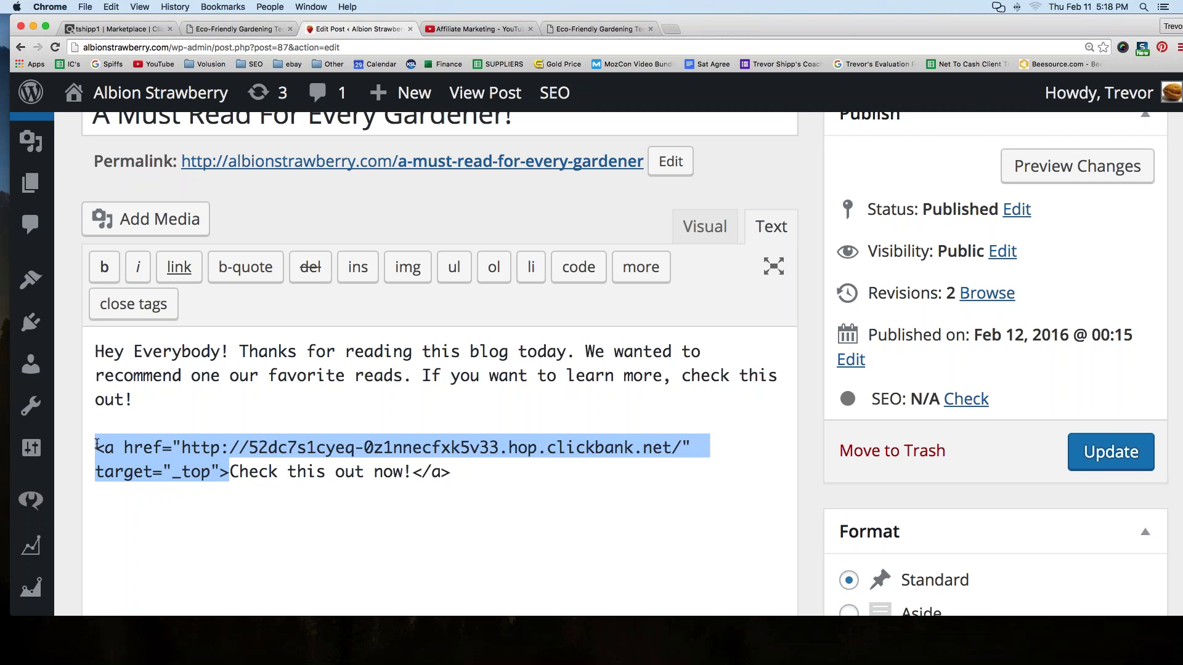
{"action": "left_click", "coordinate": [417, 491]}
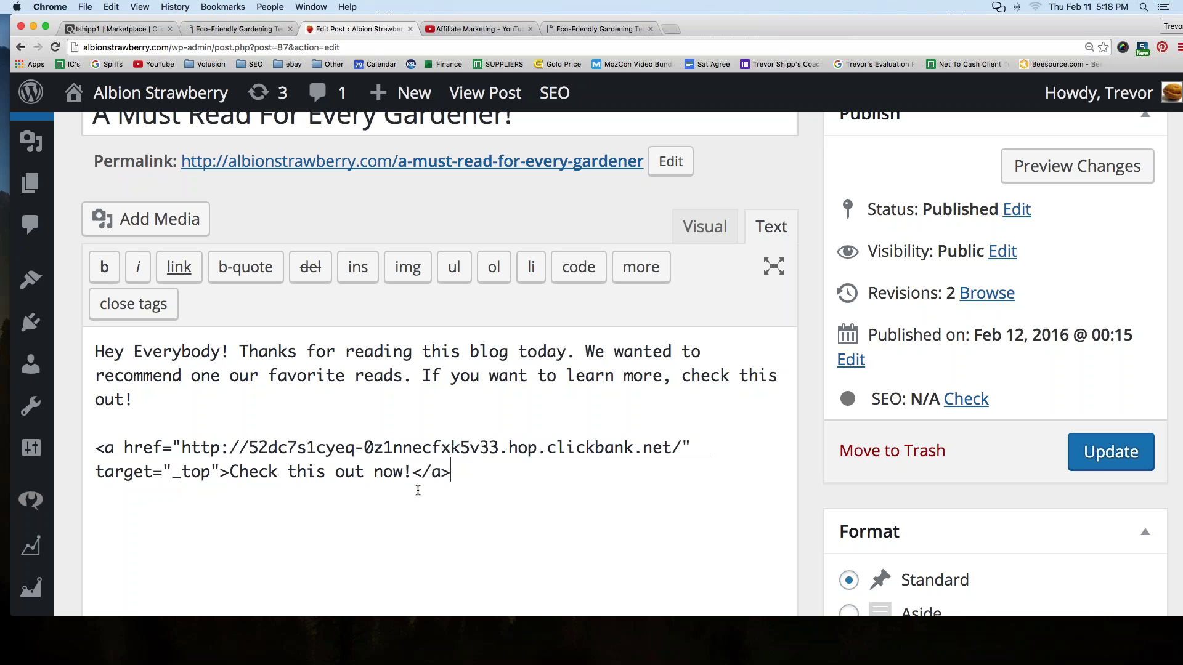
{"action": "left_click_drag", "start_coordinate": [412, 472], "coordinate": [459, 474]}
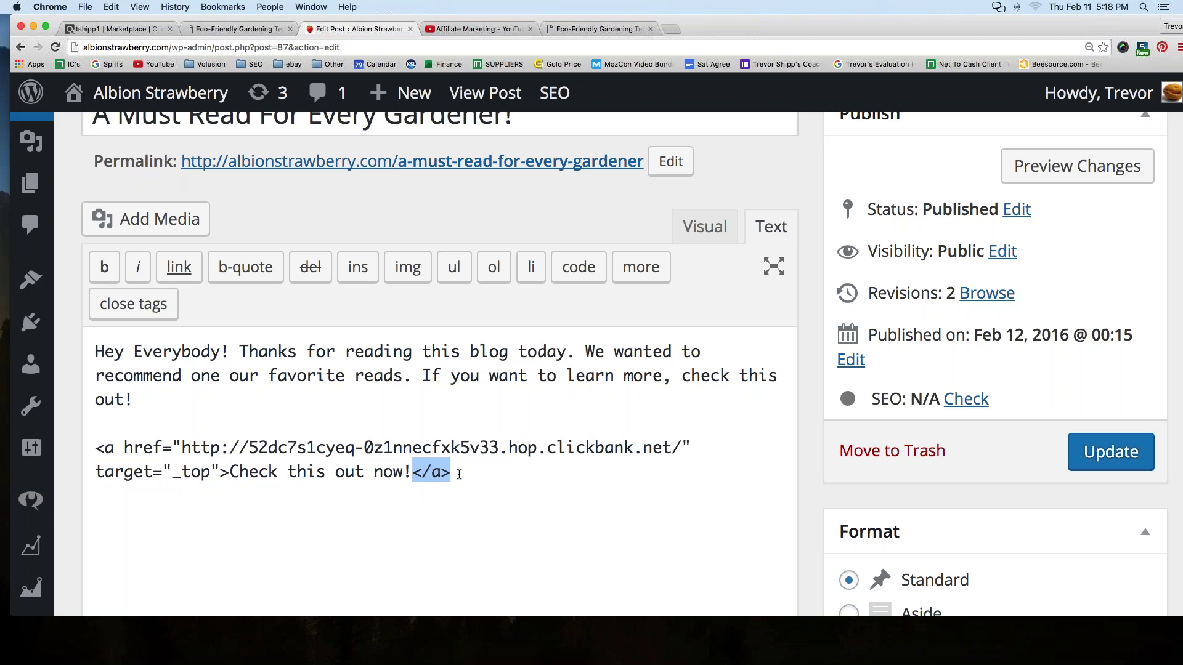
{"action": "left_click", "coordinate": [264, 494]}
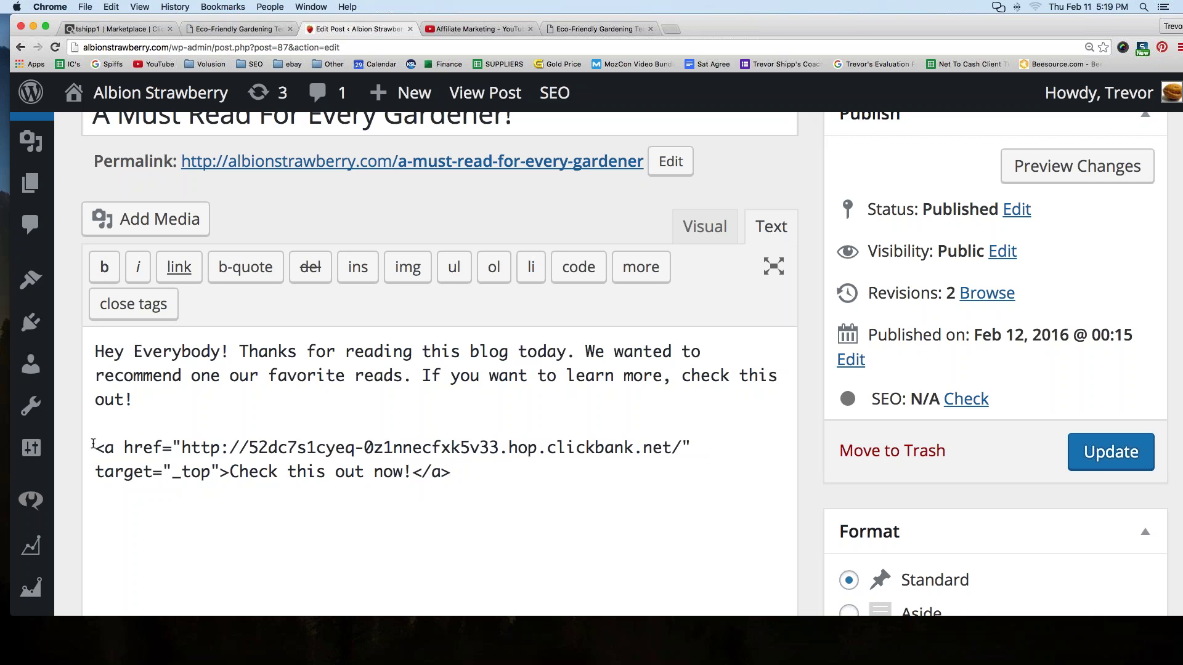
{"action": "left_click_drag", "start_coordinate": [93, 443], "coordinate": [229, 472]}
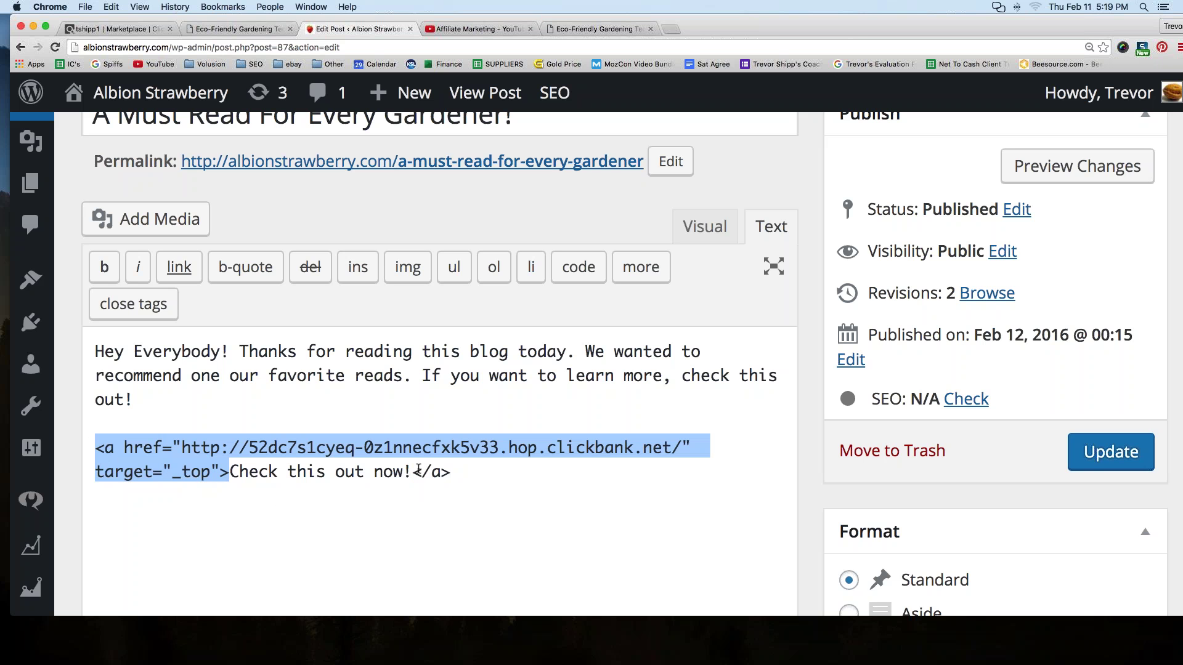
{"action": "left_click_drag", "start_coordinate": [412, 472], "coordinate": [455, 473]}
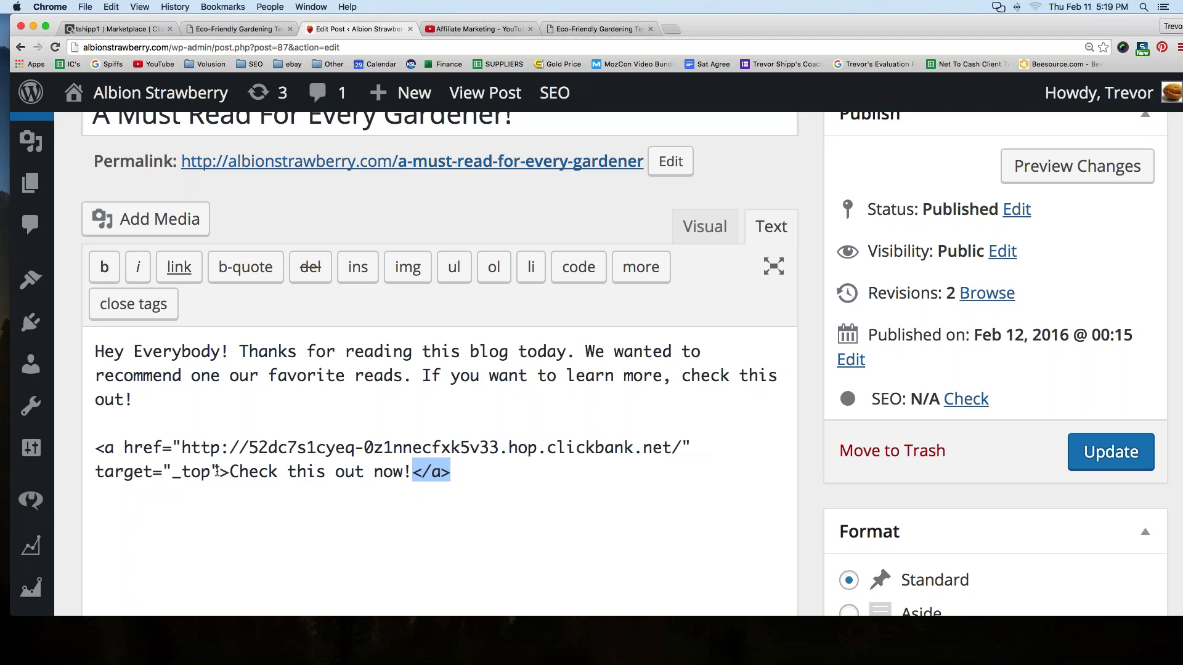
Step: Change the HopLink's anchor text to "Check out and buy this book today!", add a line break after the code, and update the post
{"action": "left_click_drag", "start_coordinate": [229, 472], "coordinate": [411, 477]}
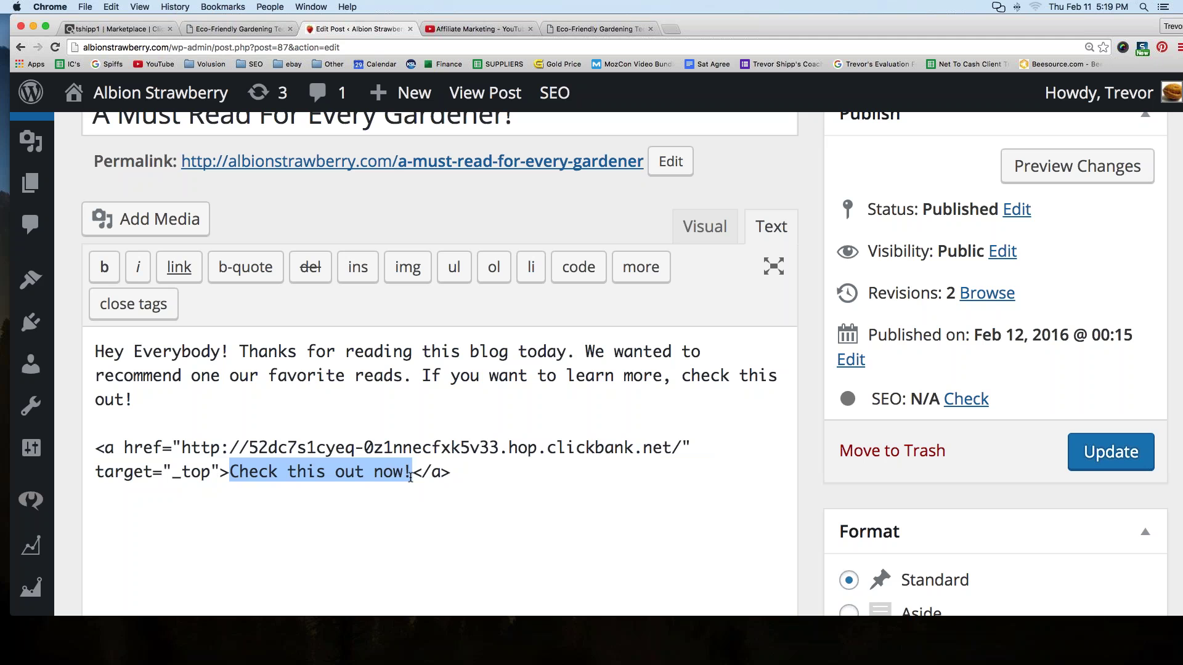
{"action": "type", "text": "Check out "}
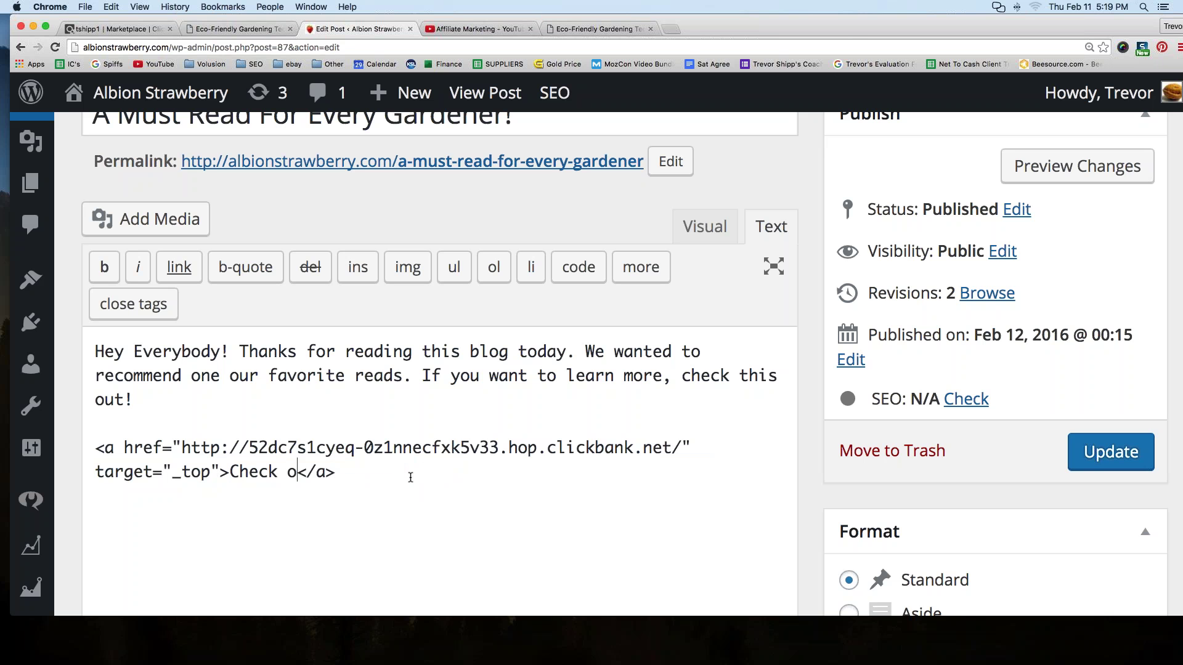
{"action": "type", "text": "and buy "}
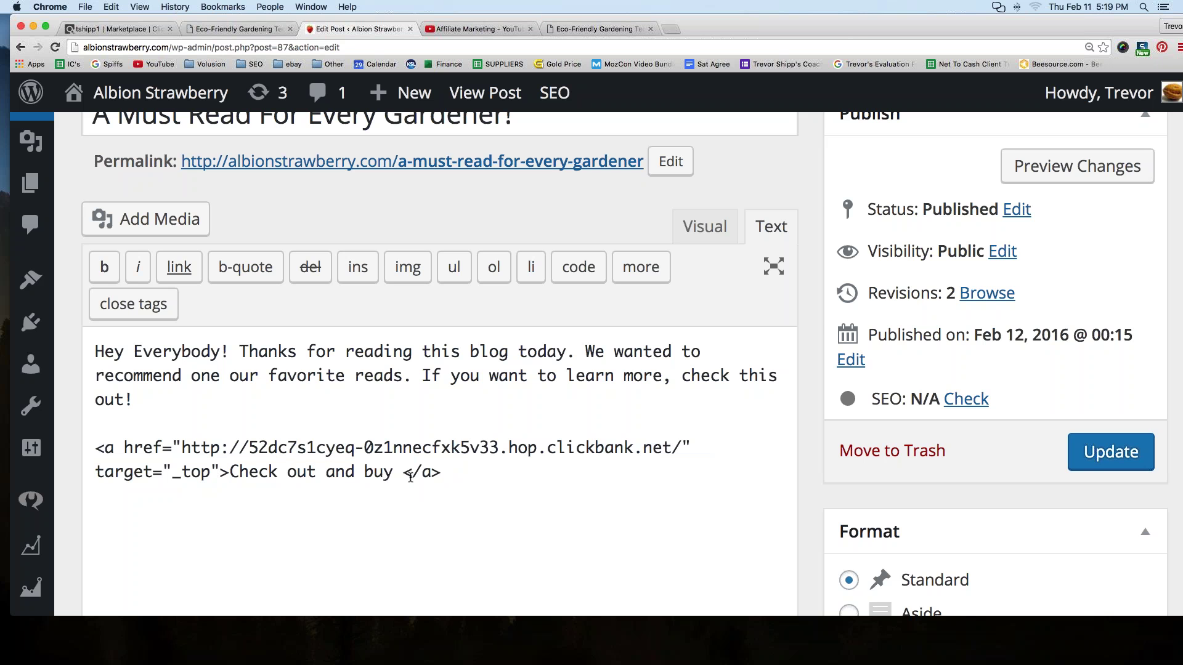
{"action": "type", "text": "this book today"}
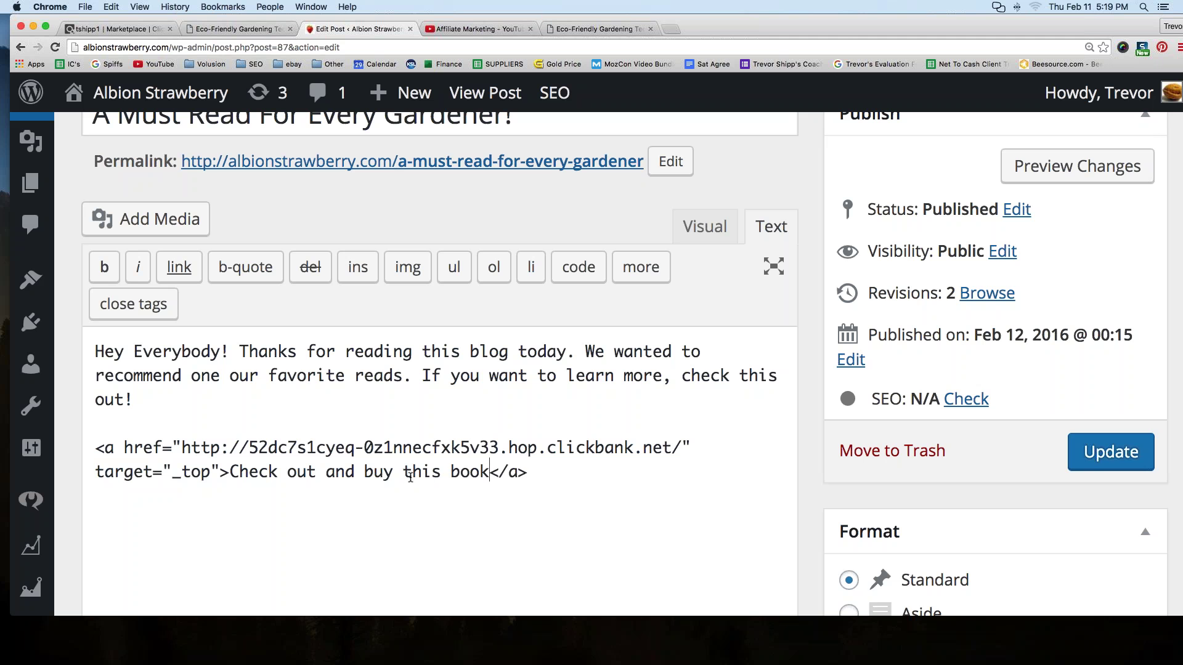
{"action": "type", "text": "!"}
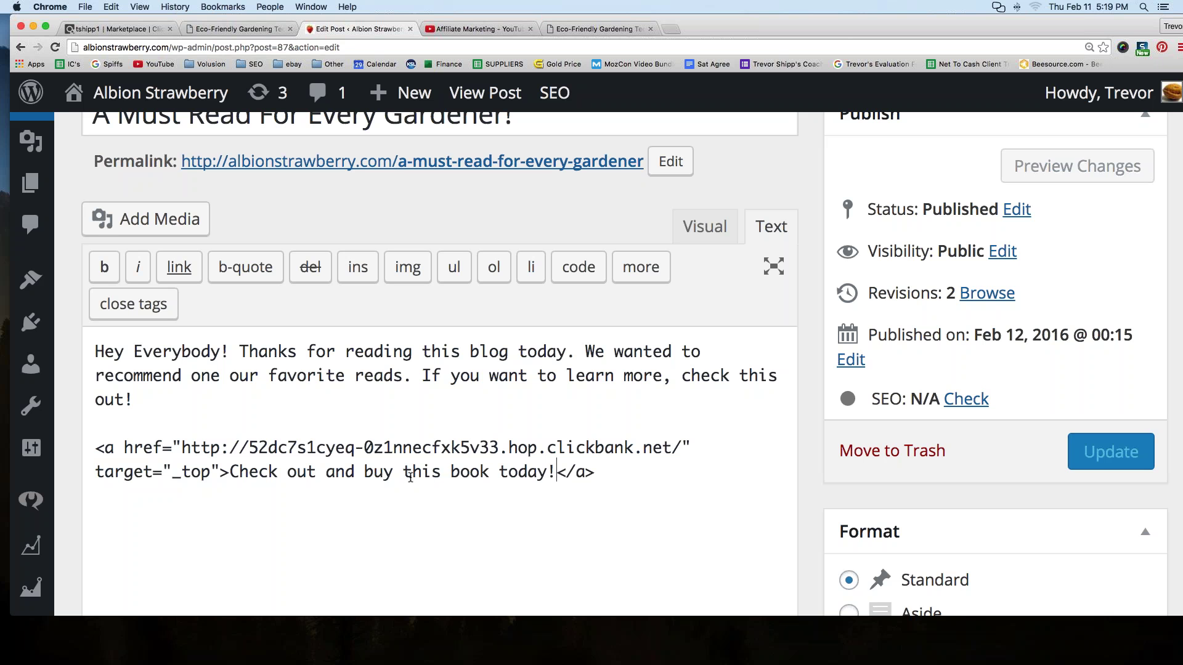
{"action": "left_click", "coordinate": [607, 472]}
{"action": "key", "text": "Return"}
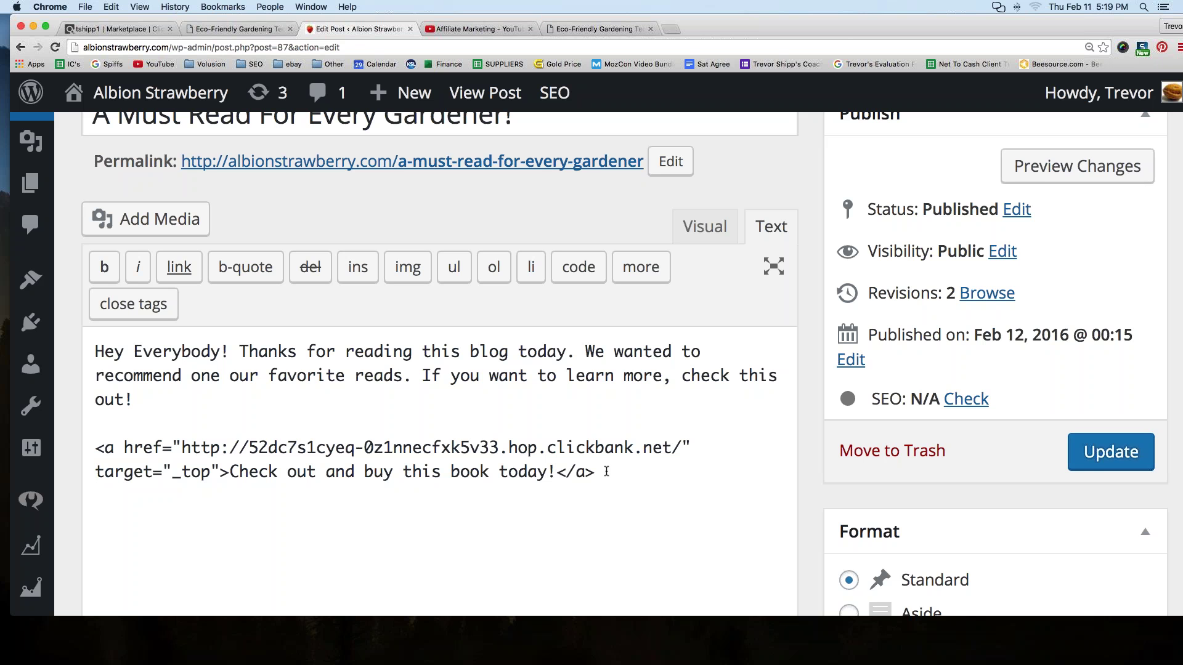
{"action": "left_click", "coordinate": [1110, 453]}
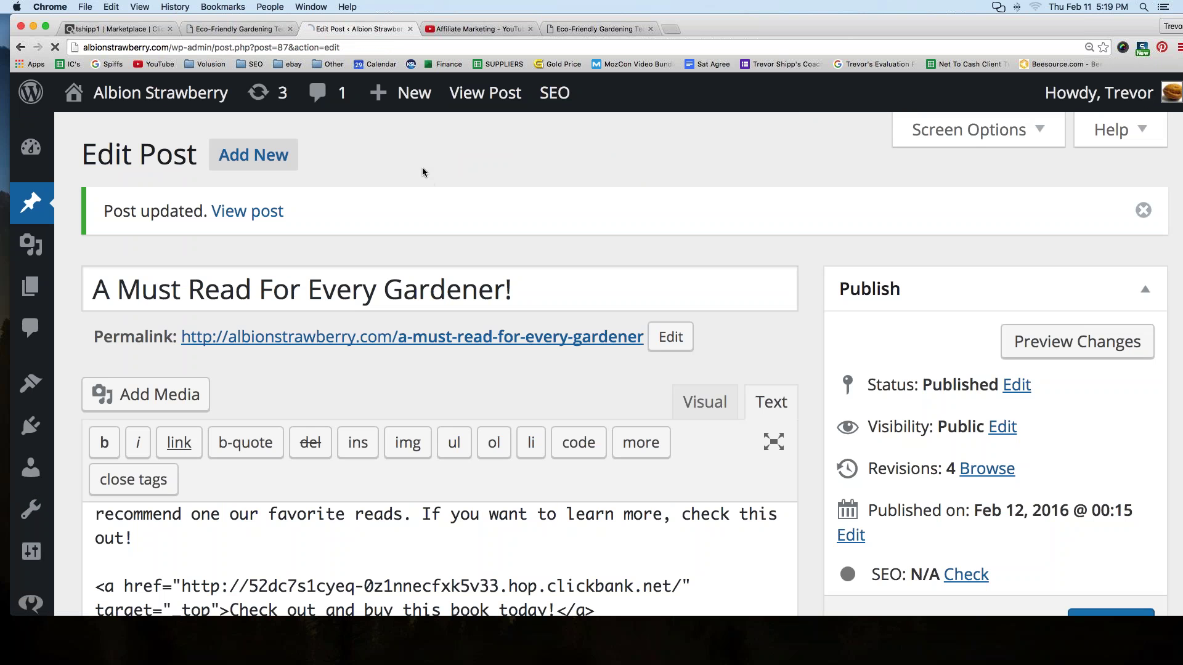
Step: Visit the live Albion Strawberry site and test the post's "Check out and buy this book today!" link
{"action": "mouse_move", "coordinate": [163, 108]}
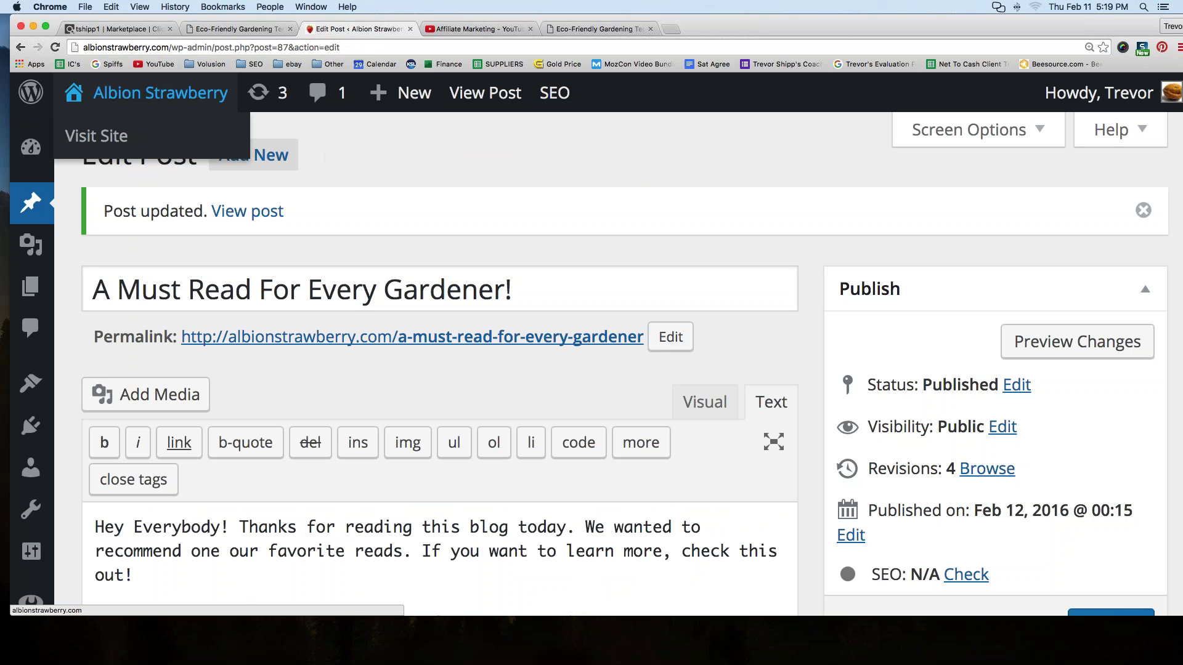
{"action": "left_click", "coordinate": [120, 137]}
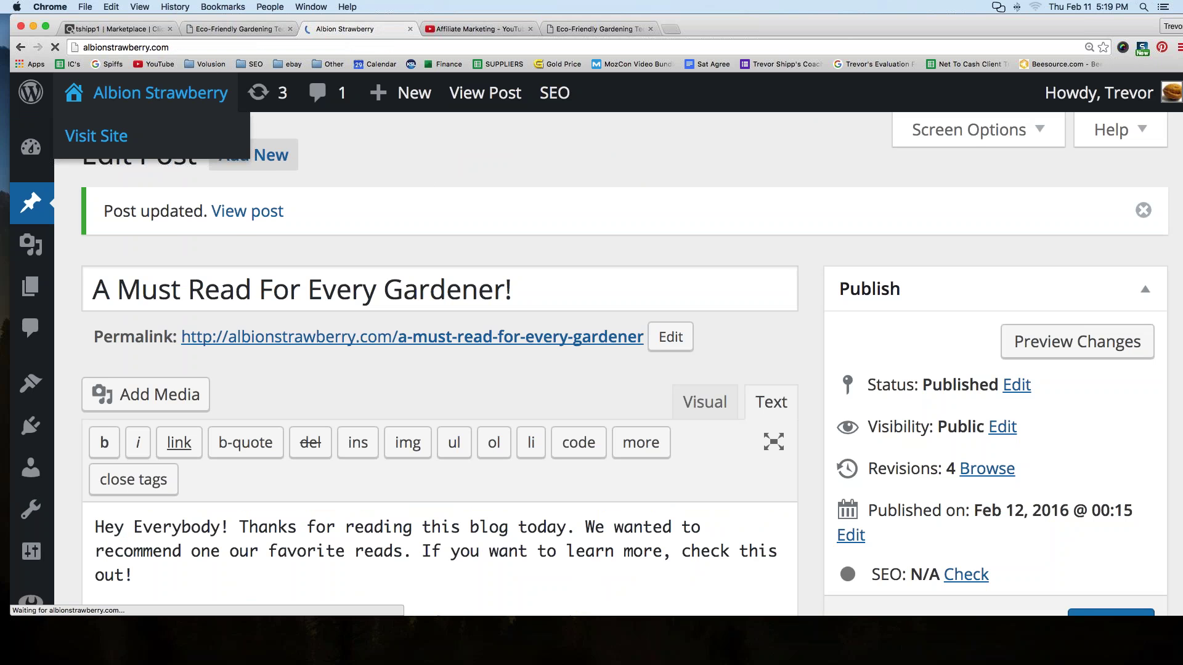
{"action": "scroll", "coordinate": [653, 213], "scroll_direction": "down", "scroll_amount": 3}
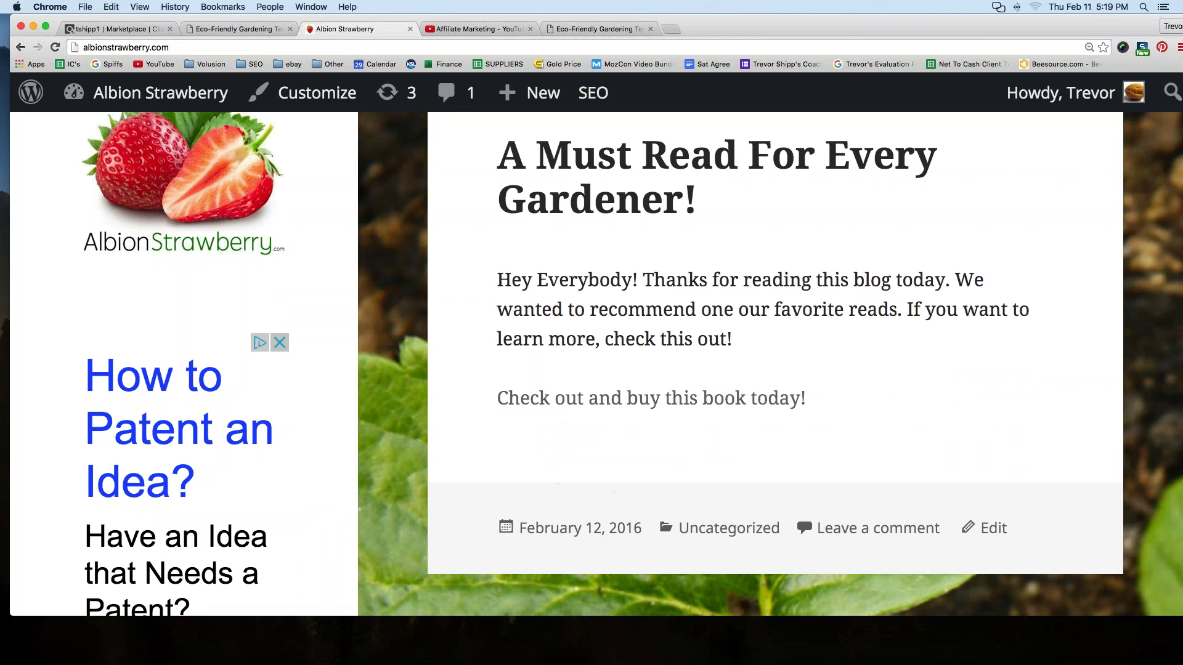
{"action": "left_click", "coordinate": [571, 405]}
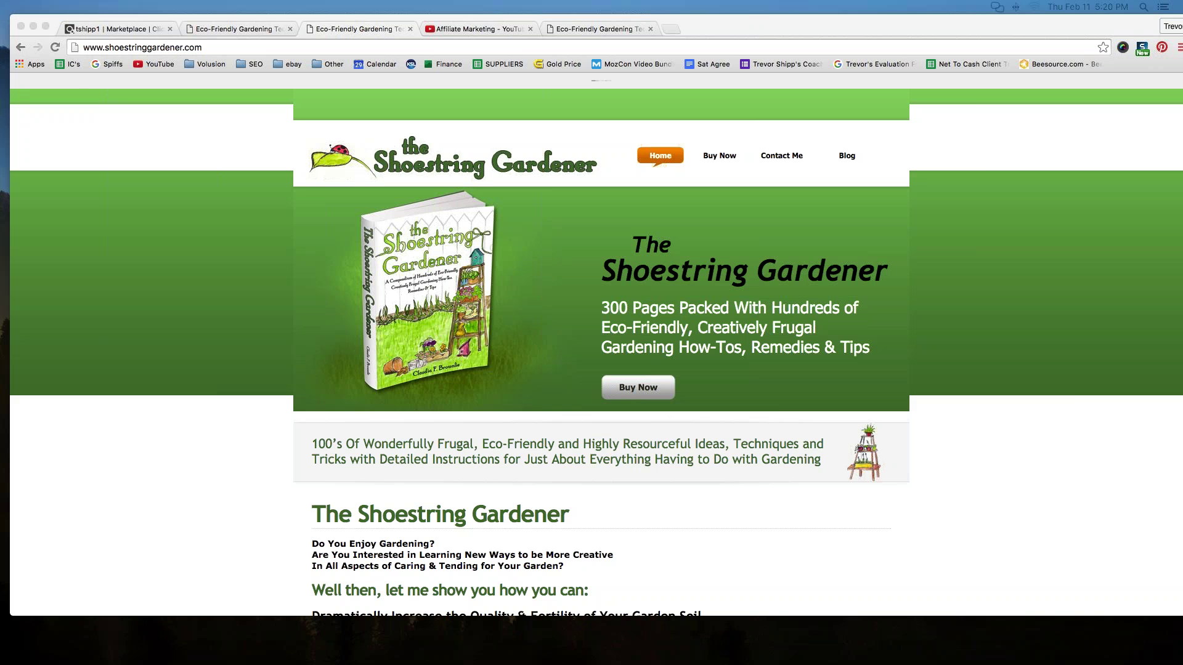
Step: Return to the ClickBank gardening results and create a HopLink for The Shoestring Gardener, leaving the tracking ID empty
{"action": "left_click", "coordinate": [121, 29]}
{"action": "scroll", "coordinate": [445, 203], "scroll_direction": "up", "scroll_amount": 3}
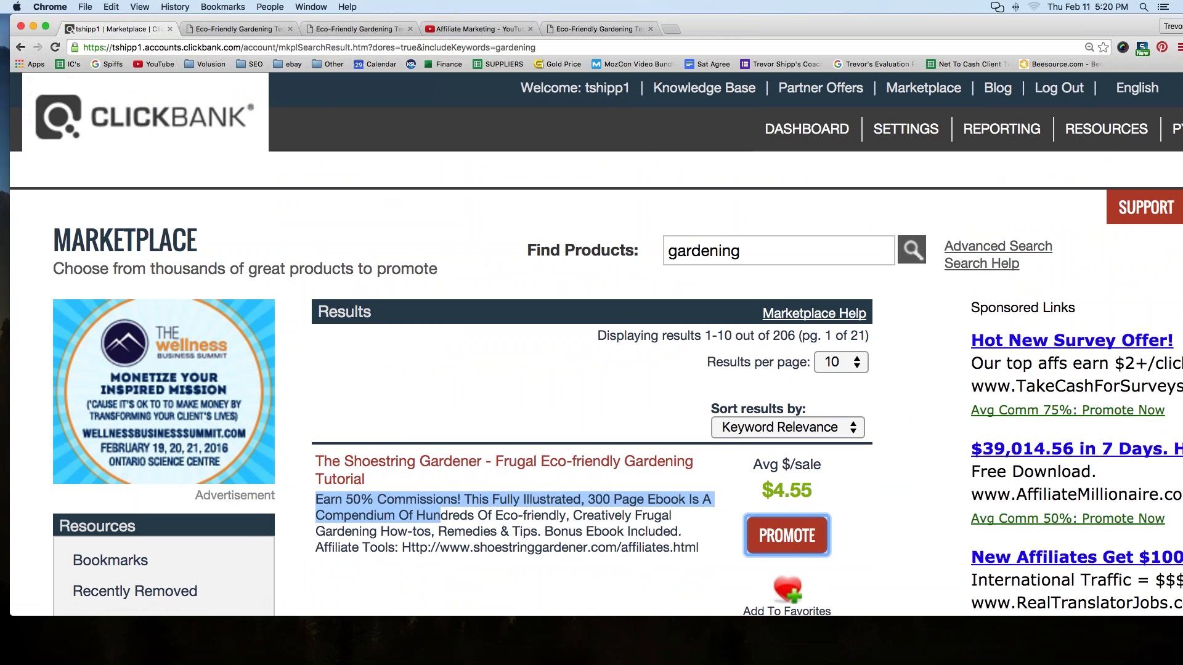
{"action": "scroll", "coordinate": [697, 370], "scroll_direction": "down", "scroll_amount": 2}
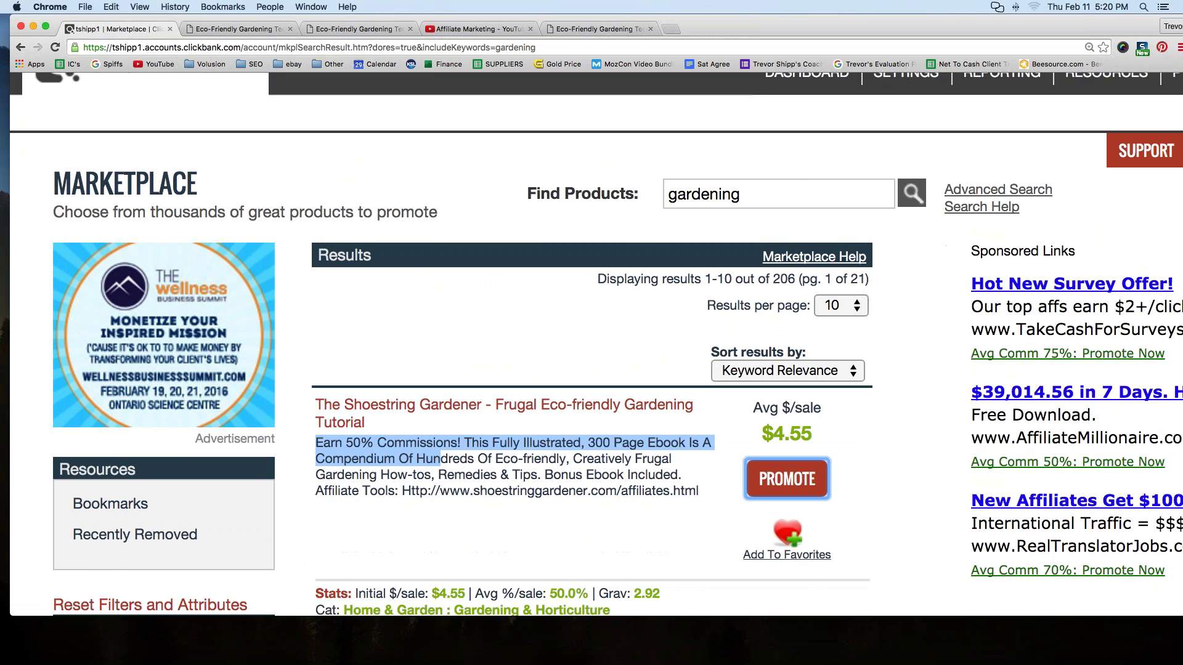
{"action": "double_click", "coordinate": [704, 194]}
{"action": "scroll", "coordinate": [478, 319], "scroll_direction": "down", "scroll_amount": 5}
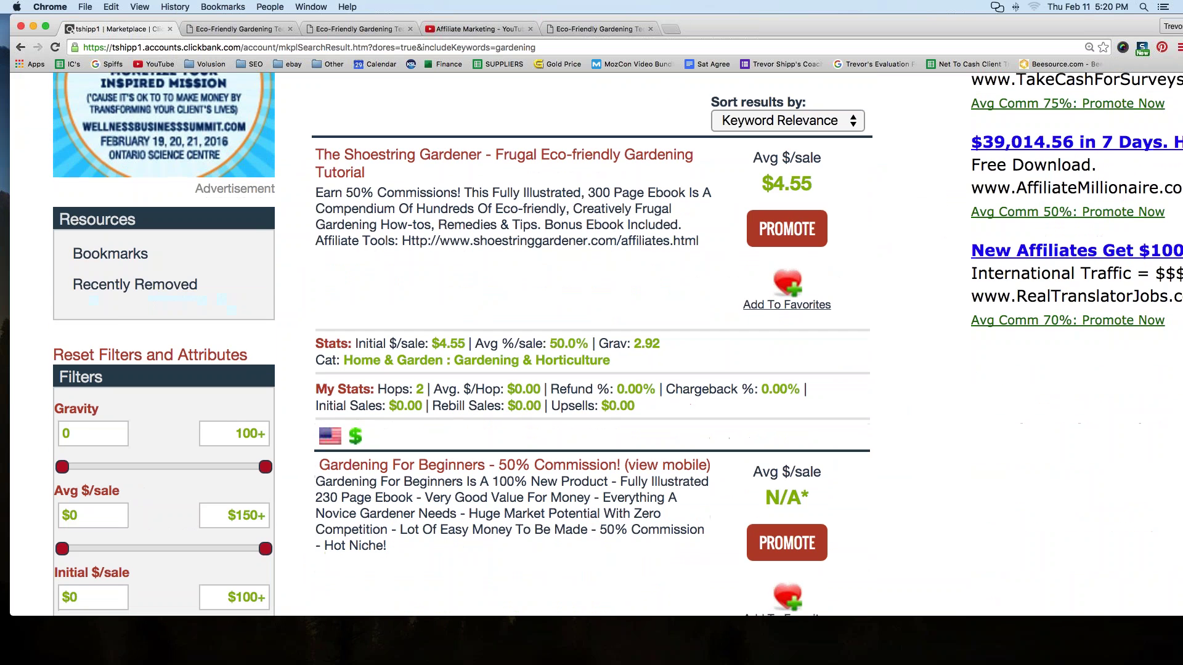
{"action": "left_click", "coordinate": [780, 237]}
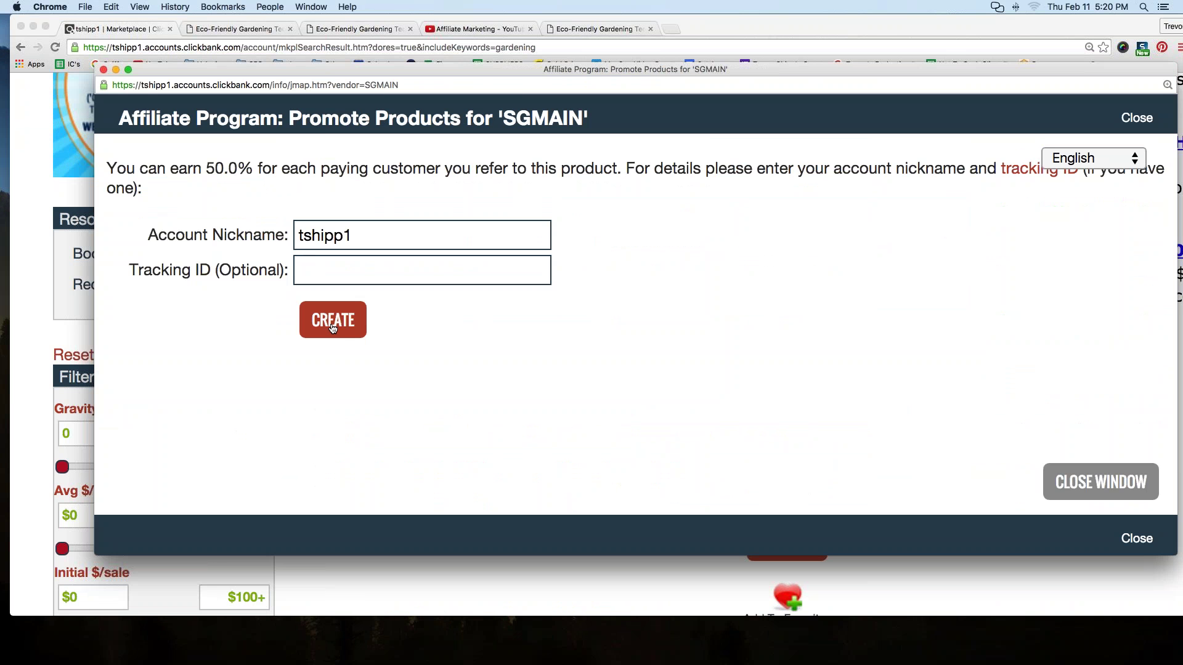
{"action": "left_click", "coordinate": [332, 328]}
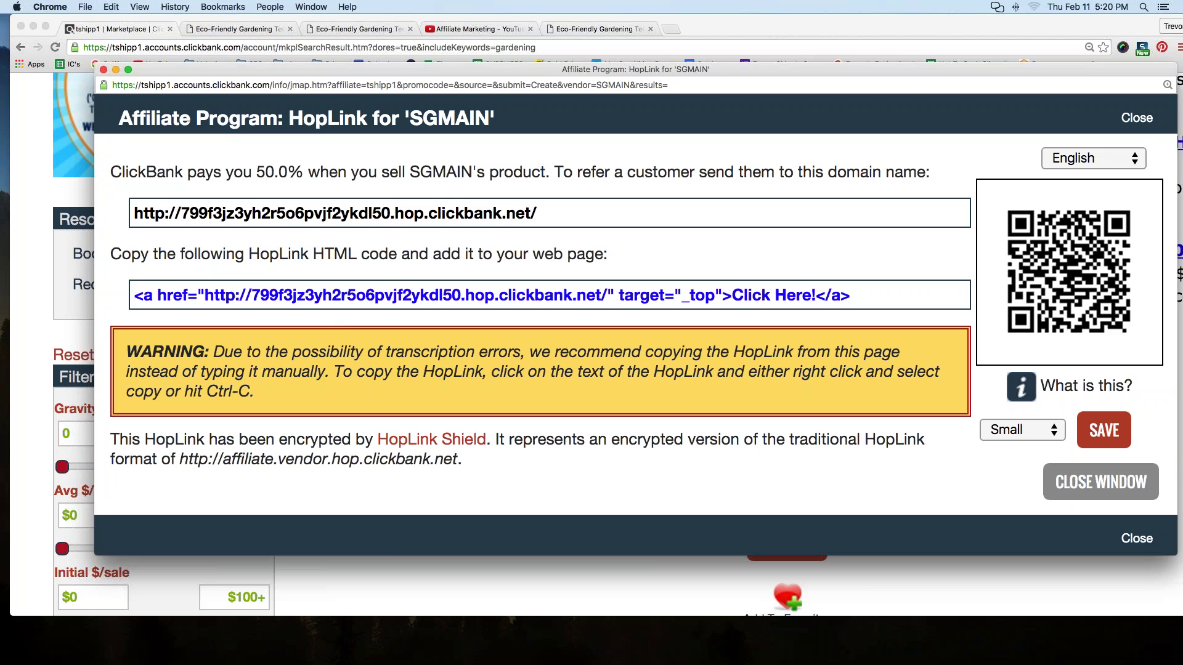
Step: Copy the plain HopLink URL for SGMAIN instead of the HTML code
{"action": "left_click", "coordinate": [300, 215]}
{"action": "left_click", "coordinate": [869, 296]}
{"action": "left_click", "coordinate": [869, 298]}
{"action": "left_click", "coordinate": [855, 300]}
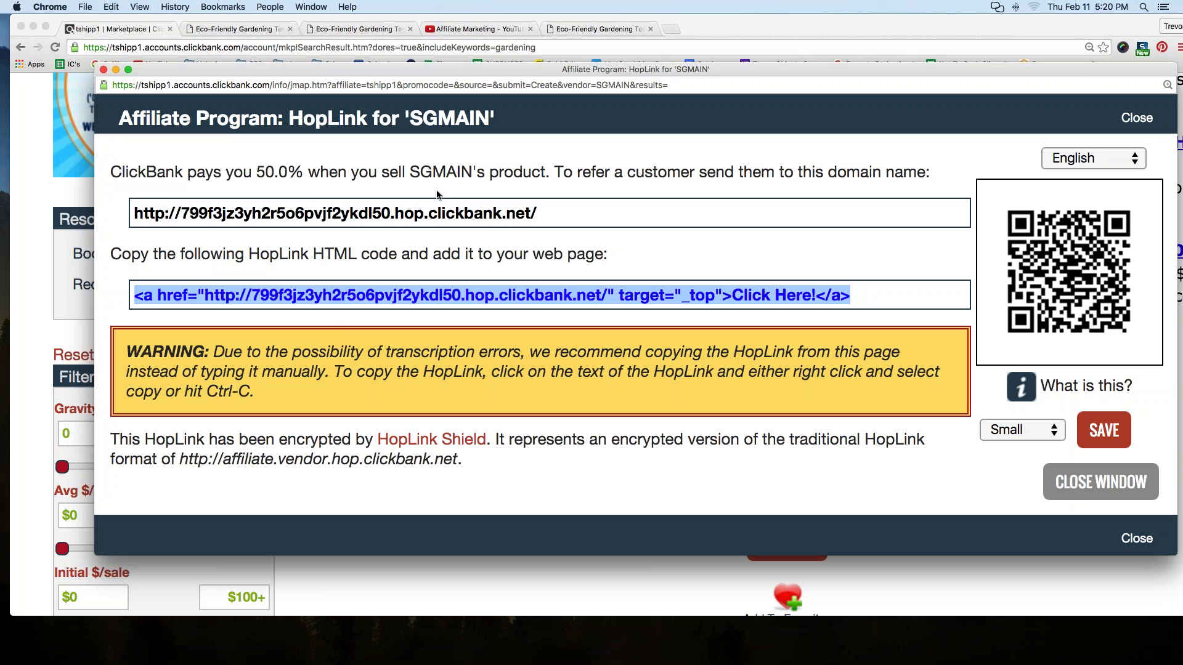
{"action": "left_click", "coordinate": [548, 216]}
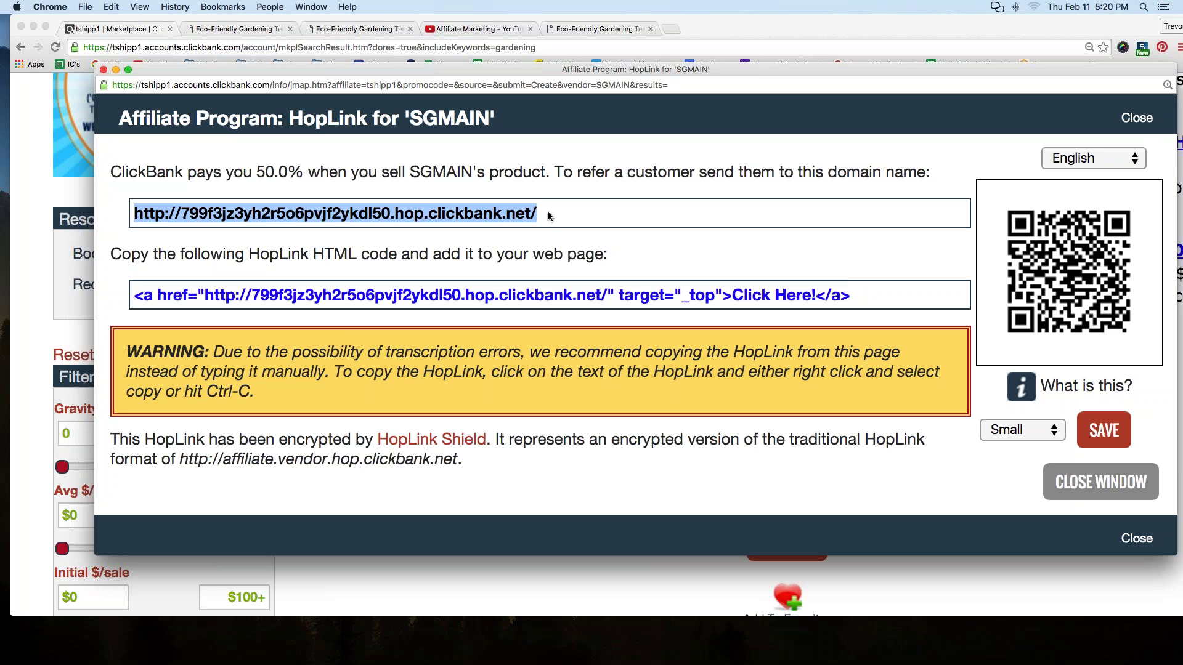
{"action": "left_click", "coordinate": [549, 215]}
{"action": "left_click_drag", "start_coordinate": [548, 213], "coordinate": [136, 210]}
{"action": "key", "text": "super+c"}
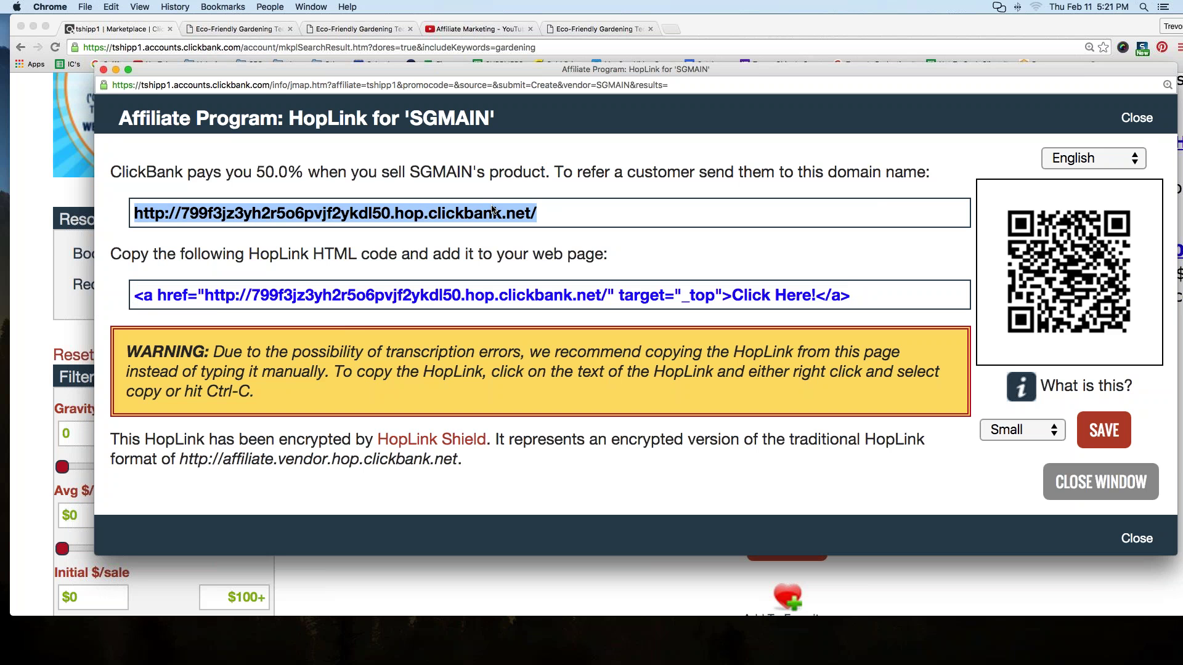
Step: Go back to the Albion Strawberry site and open the post "A Must Read For Every Gardener!" for editing
{"action": "left_click", "coordinate": [309, 31]}
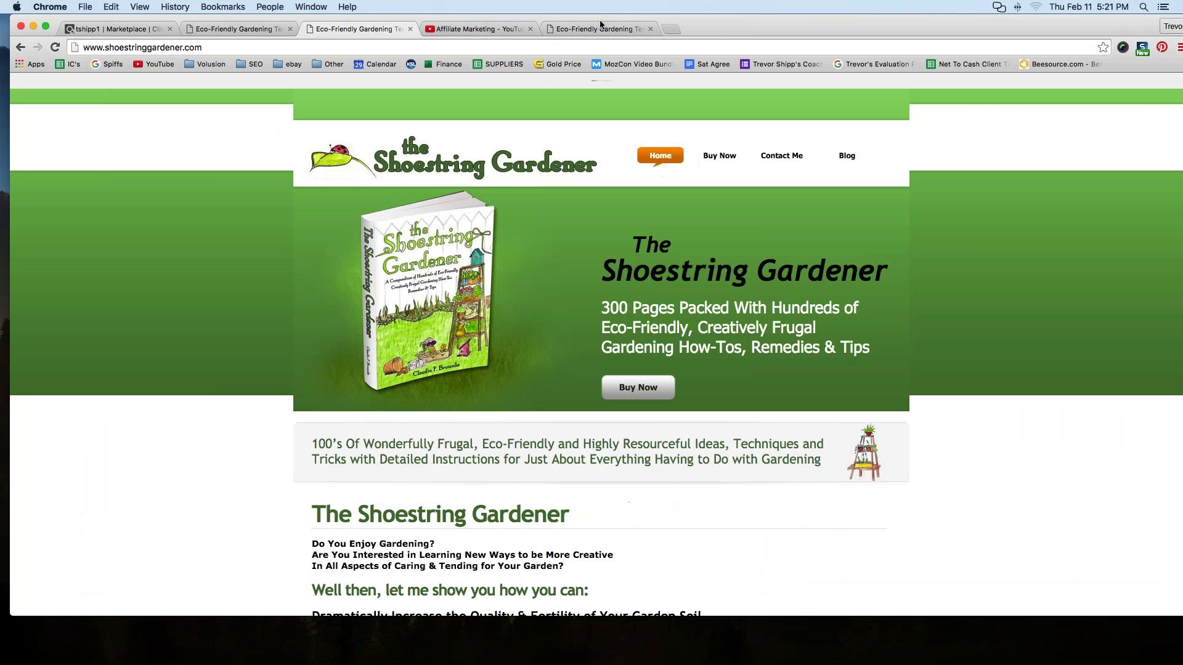
{"action": "left_click", "coordinate": [21, 47]}
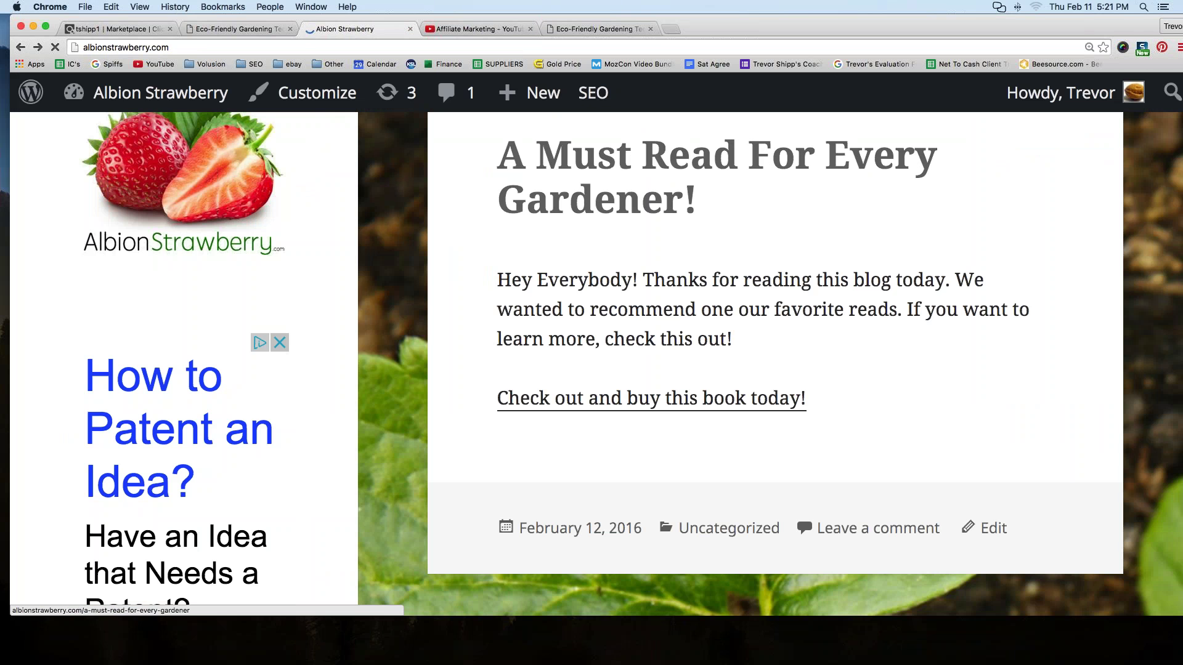
{"action": "left_click", "coordinate": [629, 159]}
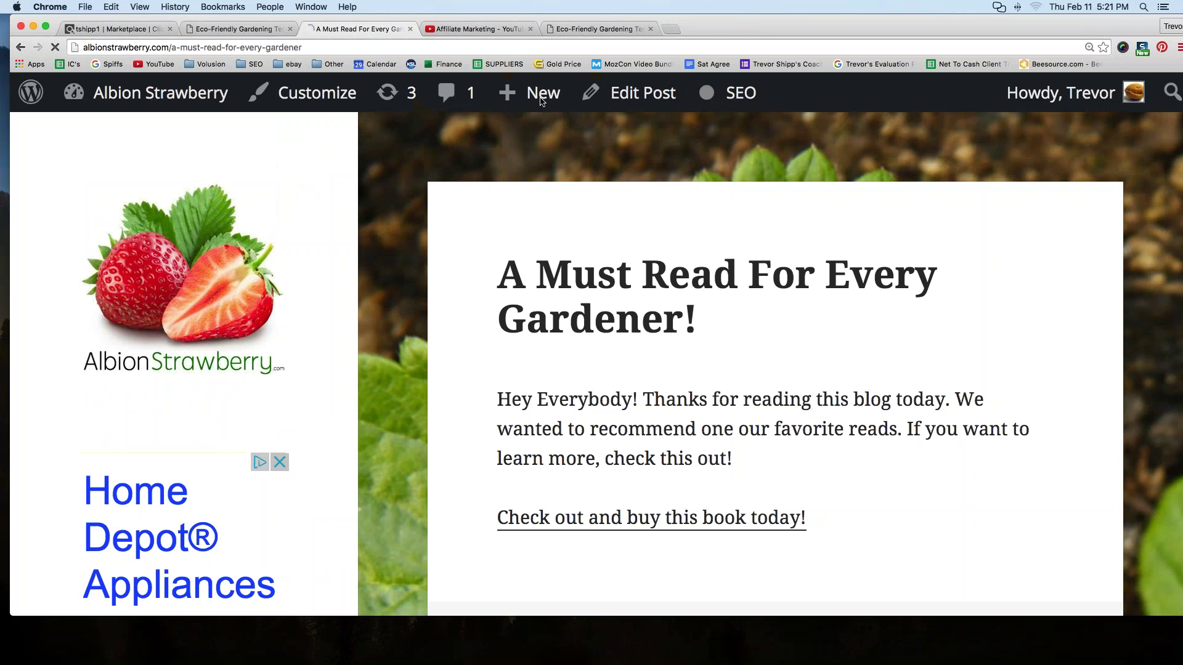
{"action": "left_click", "coordinate": [629, 94]}
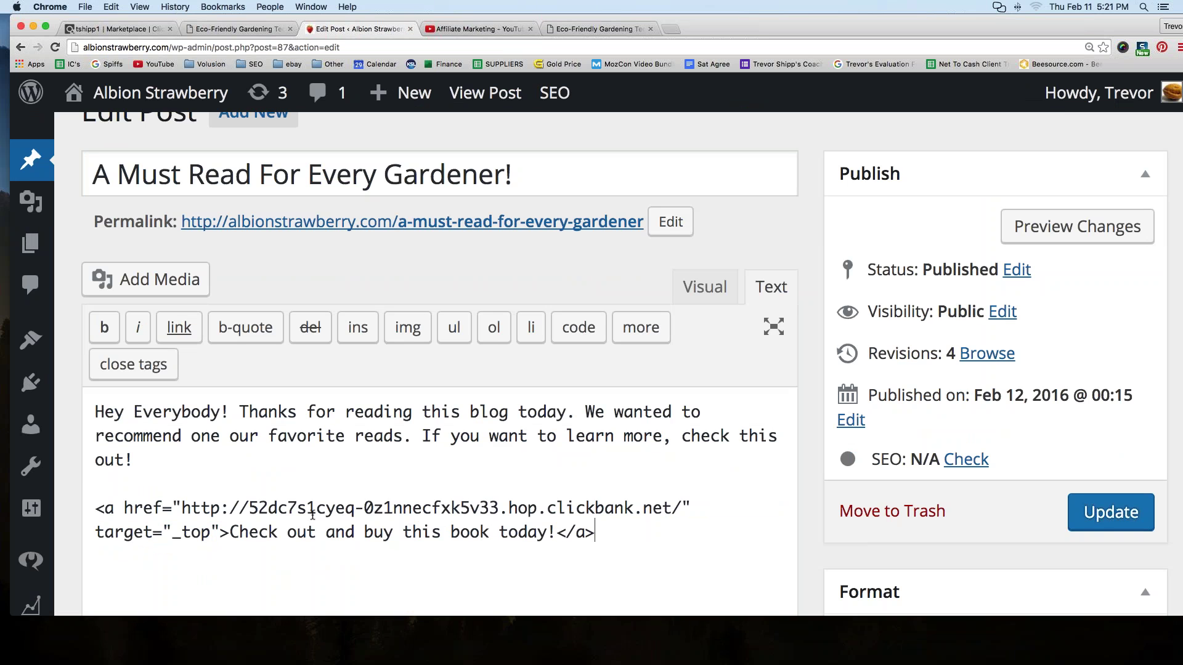
Step: Delete the HopLink code and the blank lines before it from the post, and switch the editor to Visual mode
{"action": "left_click_drag", "start_coordinate": [594, 531], "coordinate": [69, 498]}
{"action": "key", "text": "BackSpace"}
{"action": "key", "text": "BackSpace"}
{"action": "key", "text": "BackSpace"}
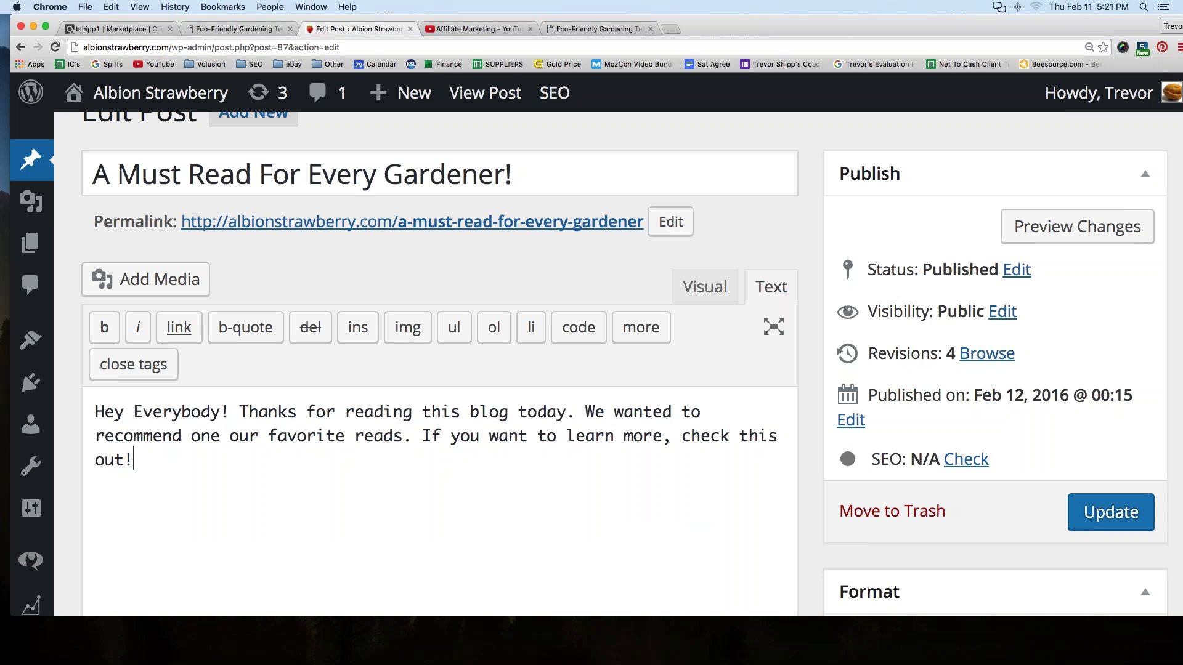
{"action": "left_click", "coordinate": [705, 287]}
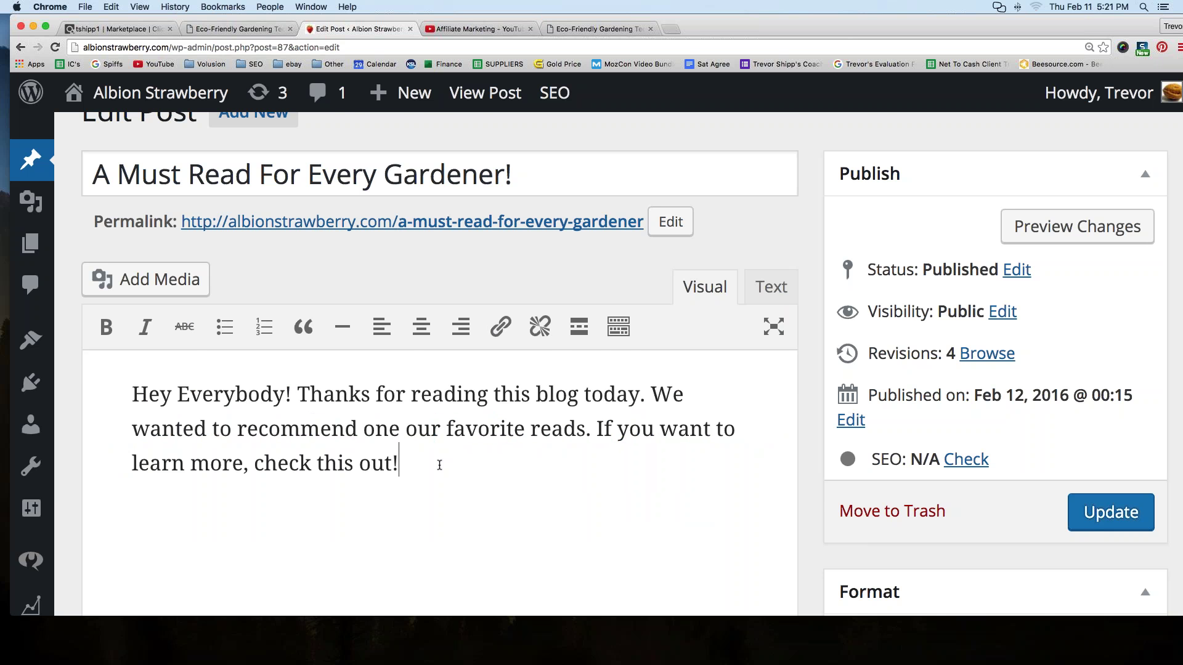
Step: Start a new paragraph in the post with "Hey, by the way everybody, I just read this amazing book. I recommend it to"
{"action": "key", "text": "Return"}
{"action": "scroll", "coordinate": [439, 465], "scroll_direction": "down", "scroll_amount": 1}
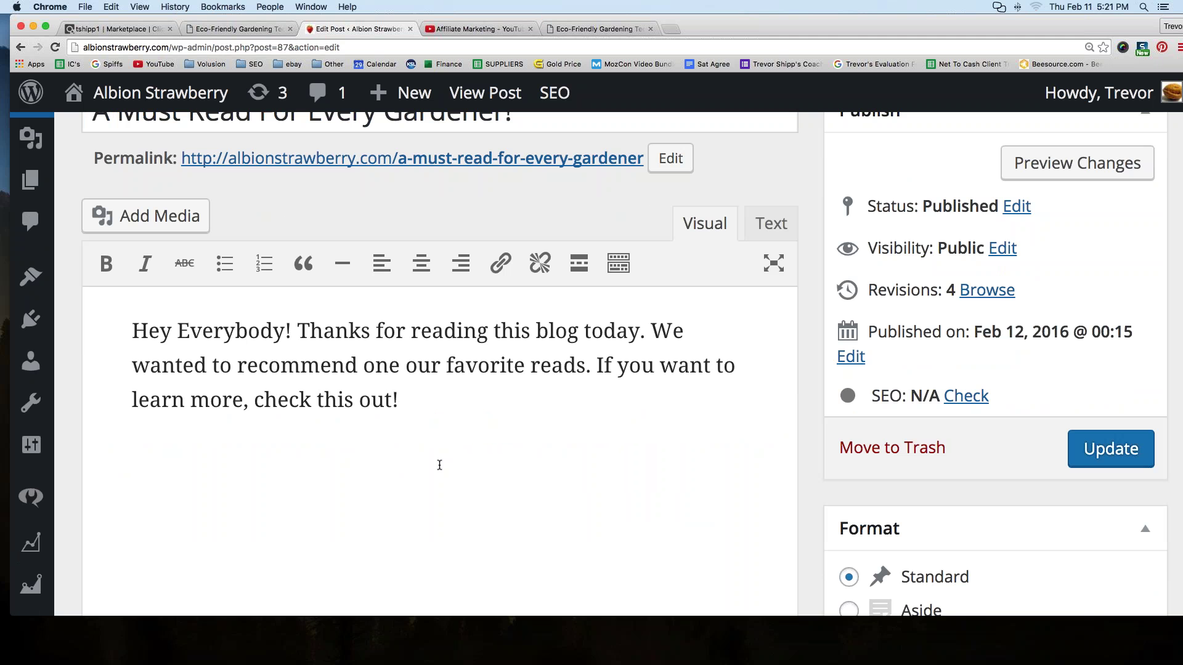
{"action": "key", "text": "BackSpace"}
{"action": "type", "text": ", by the way everybody, I c"}
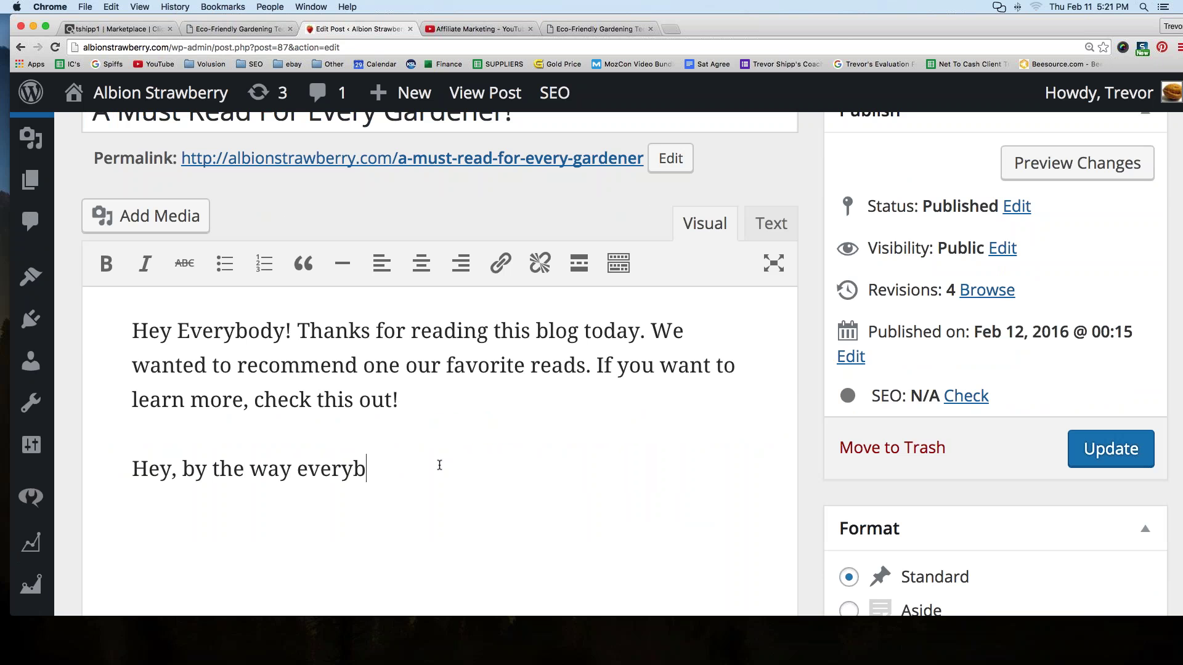
{"action": "key", "text": "BackSpace"}
{"action": "type", "text": "just read the"}
{"action": "key", "text": "BackSpace"}
{"action": "key", "text": "BackSpace"}
{"action": "type", "text": "is "}
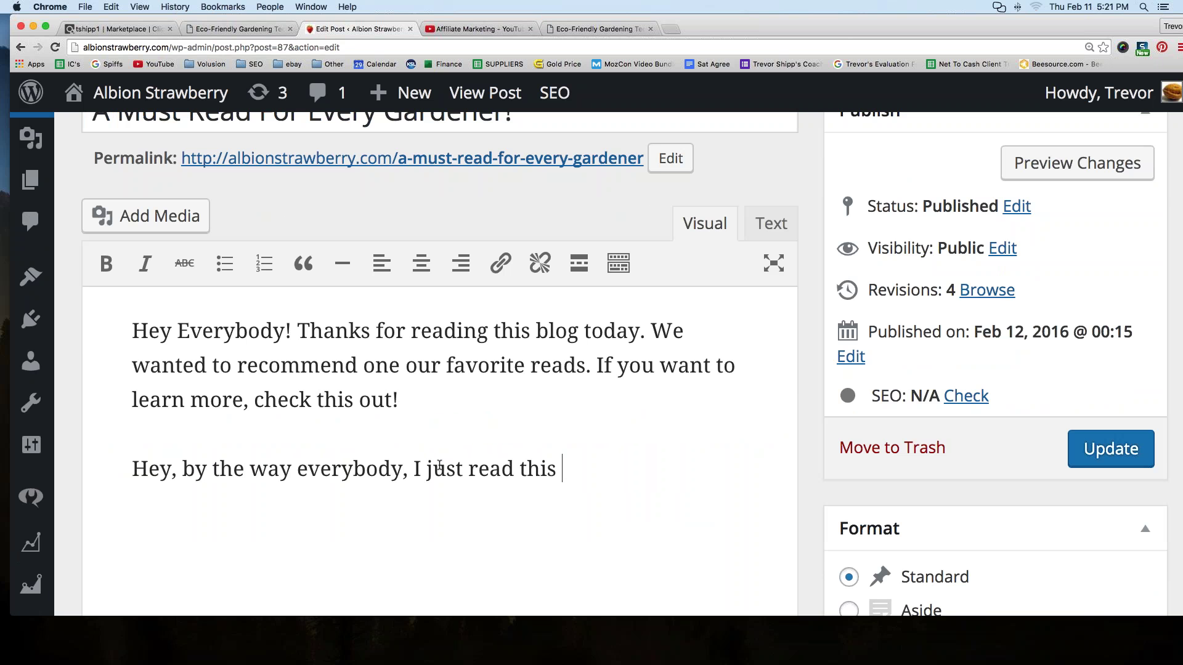
{"action": "type", "text": "amazing boo"}
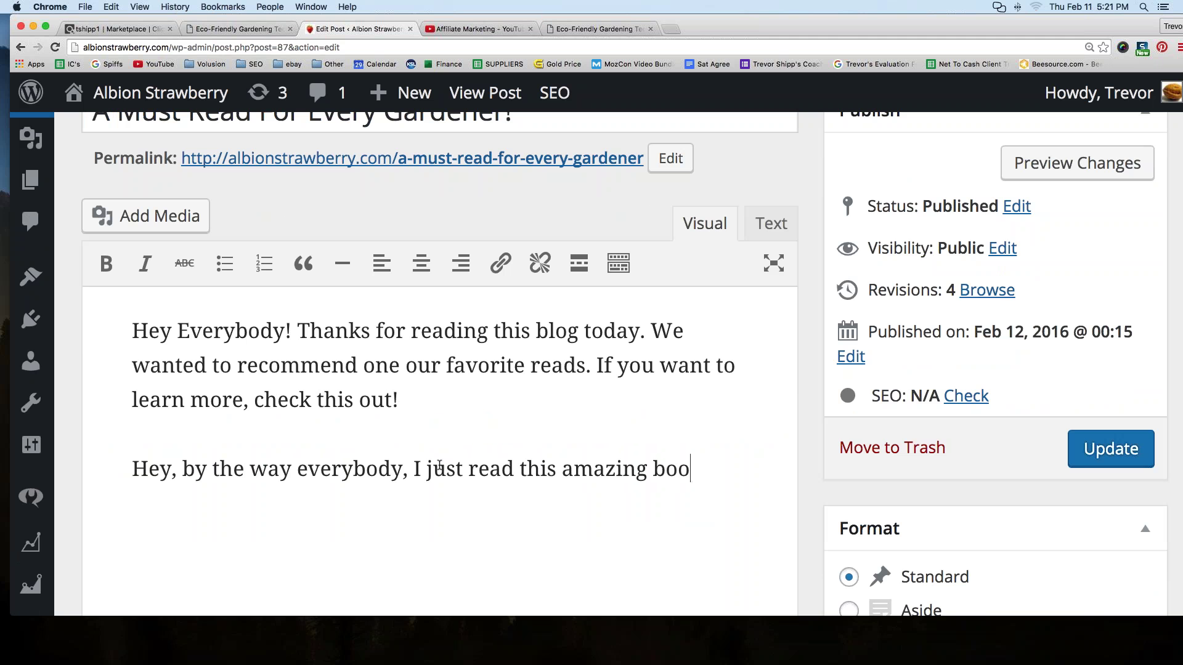
{"action": "type", "text": "k  I recommende"}
{"action": "key", "text": "BackSpace"}
{"action": "key", "text": "BackSpace"}
{"action": "type", "text": "it to ev"}
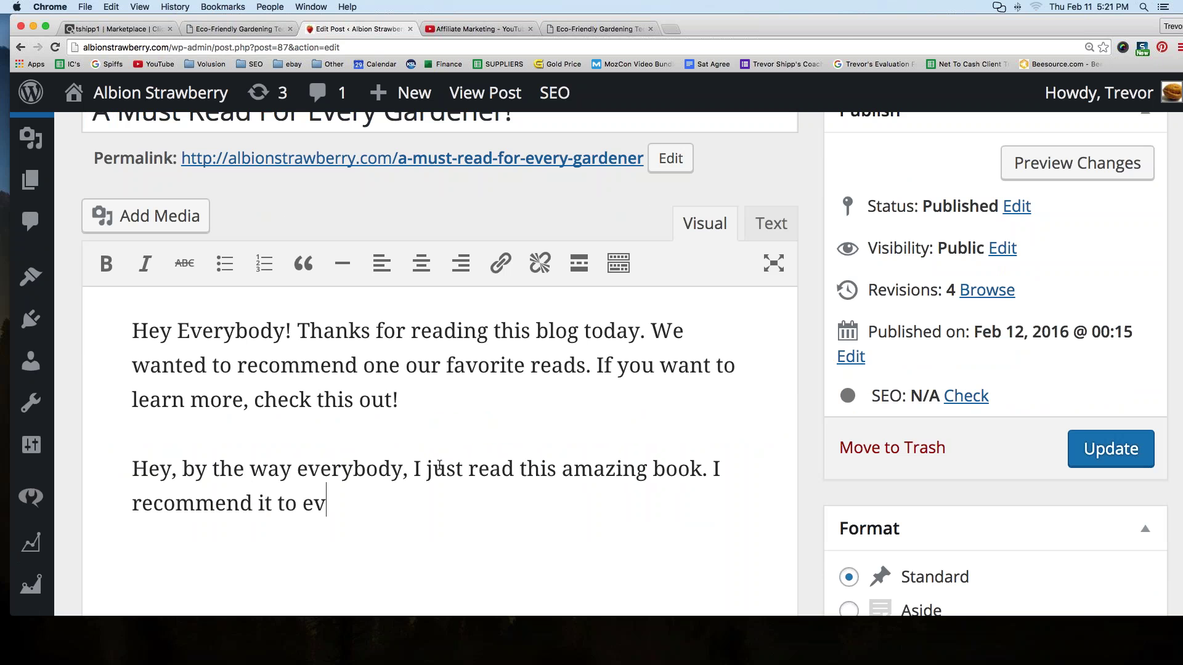
Step: Finish the paragraph with "everybody. If you haven't read it yet, do it today. You can check it out by clicking on this link."
{"action": "type", "text": "erybody. If you haven't eh"}
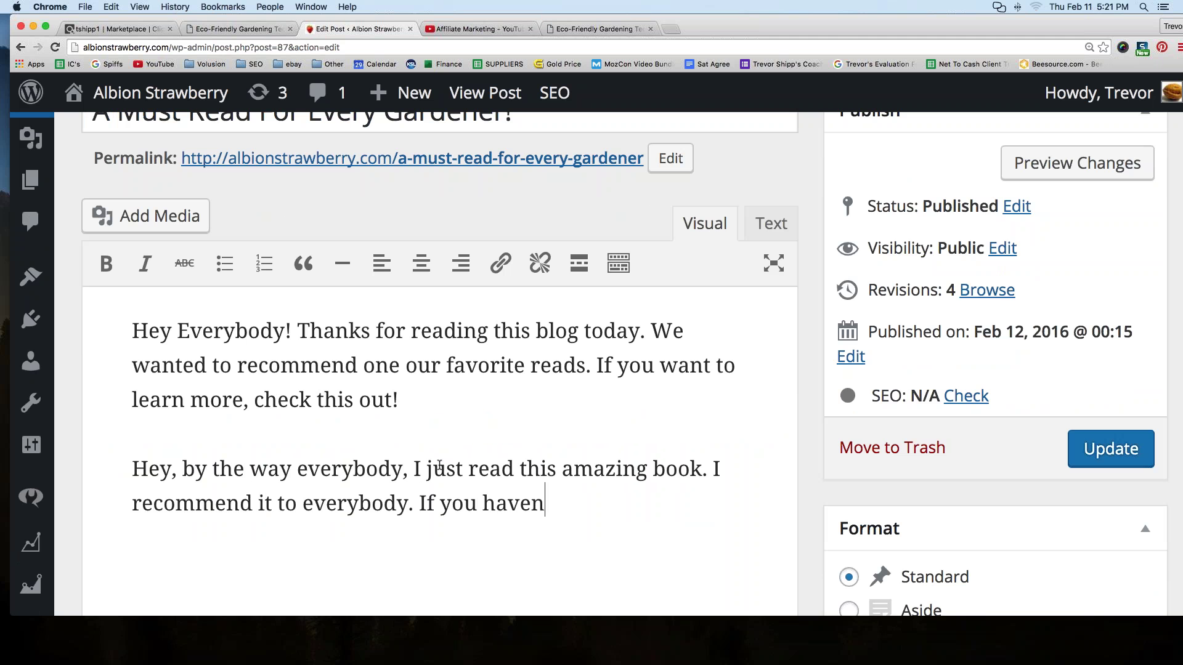
{"action": "key", "text": "BackSpace"}
{"action": "key", "text": "BackSpace"}
{"action": "type", "text": "read it yet, do it ot"}
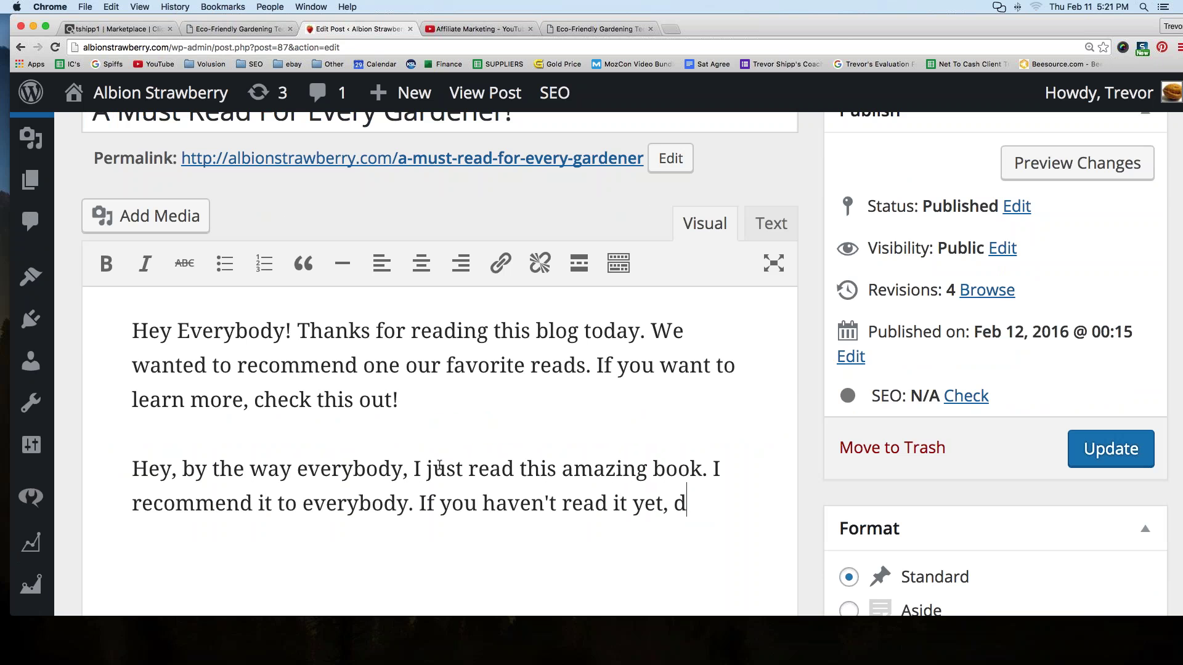
{"action": "key", "text": "BackSpace"}
{"action": "key", "text": "BackSpace"}
{"action": "type", "text": "today. You can hcek"}
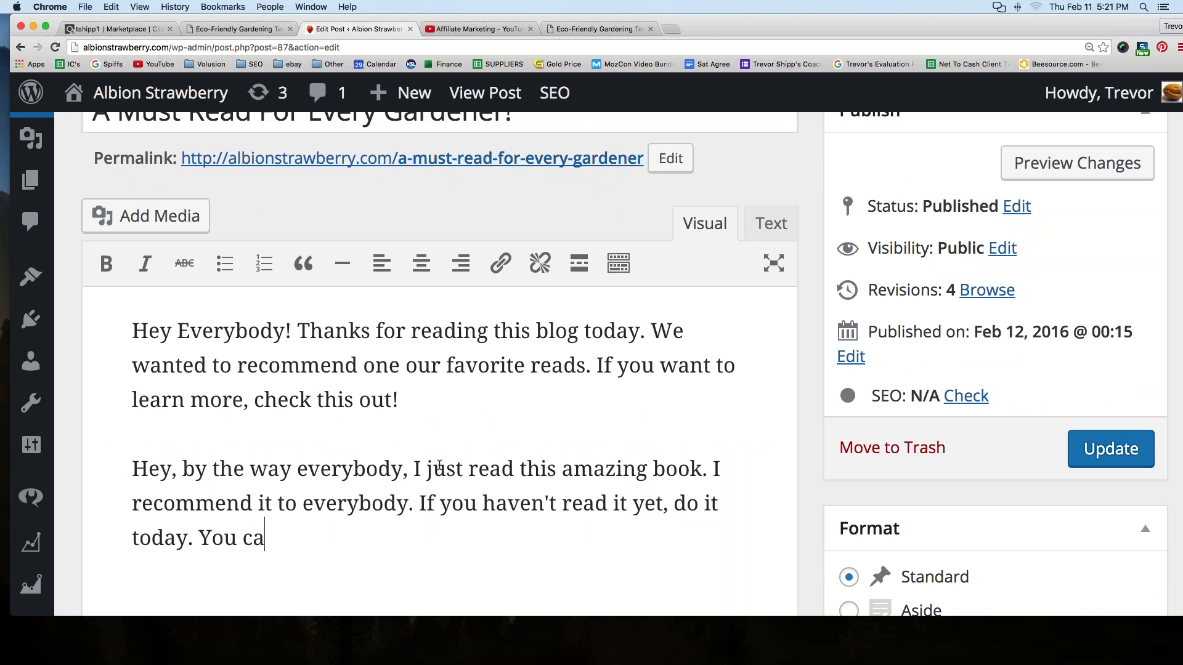
{"action": "key", "text": "BackSpace"}
{"action": "key", "text": "BackSpace"}
{"action": "key", "text": "BackSpace"}
{"action": "key", "text": "BackSpace"}
{"action": "key", "text": "BackSpace"}
{"action": "type", "text": "check it out "}
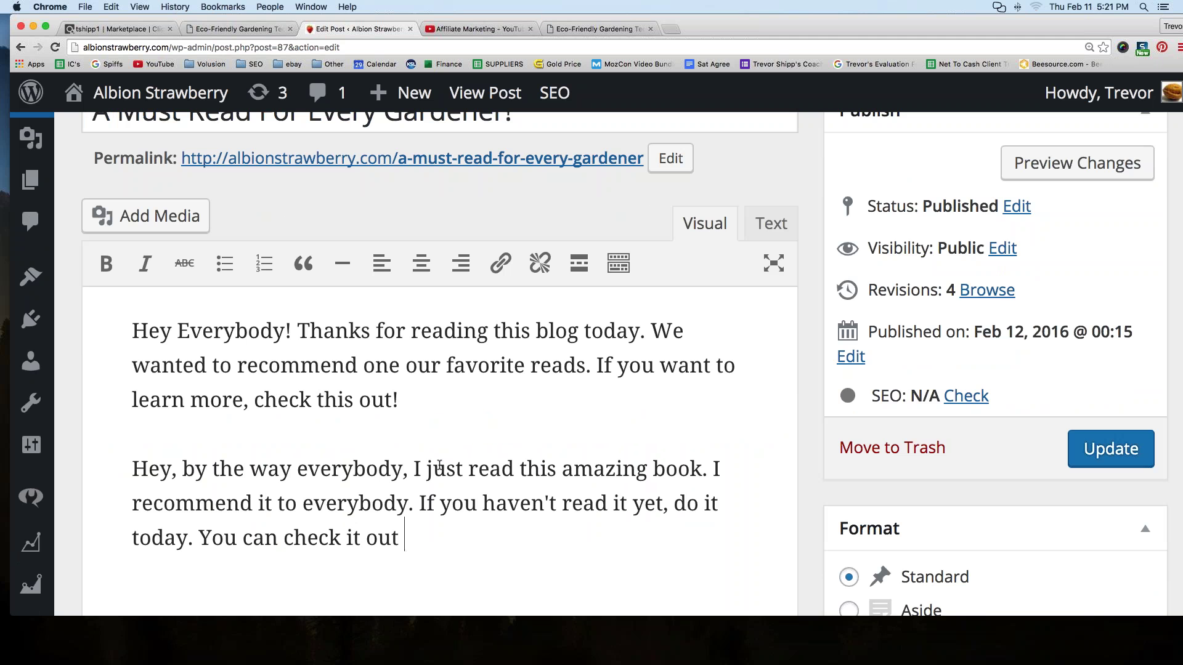
{"action": "type", "text": "by clicking on this link."}
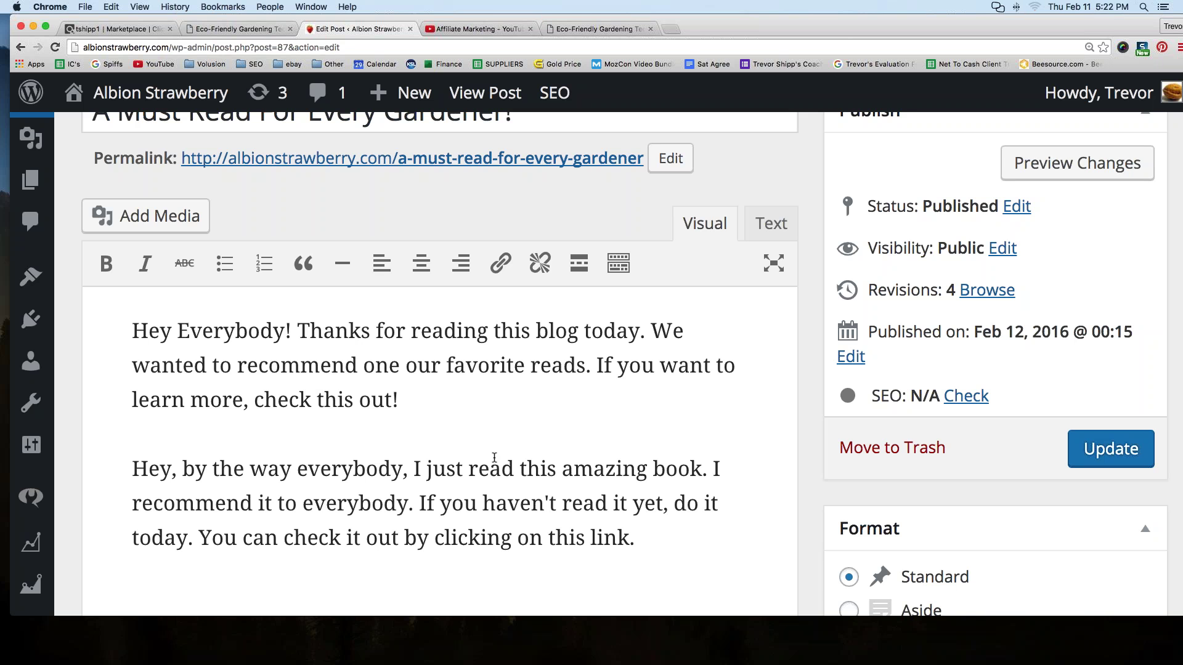
Step: Link the sentence "You can check it out by clicking on this link." to the copied HopLink URL
{"action": "left_click", "coordinate": [200, 537]}
{"action": "left_click_drag", "start_coordinate": [230, 538], "coordinate": [625, 525]}
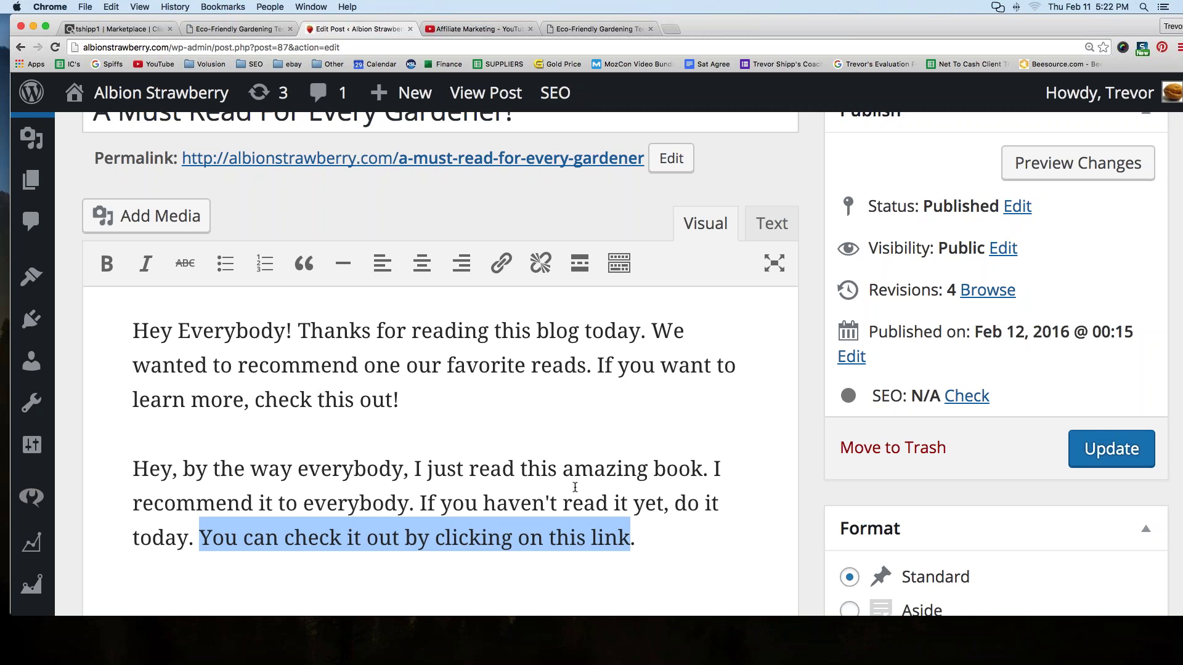
{"action": "left_click", "coordinate": [571, 502]}
{"action": "left_click", "coordinate": [200, 537]}
{"action": "left_click_drag", "start_coordinate": [209, 534], "coordinate": [640, 542]}
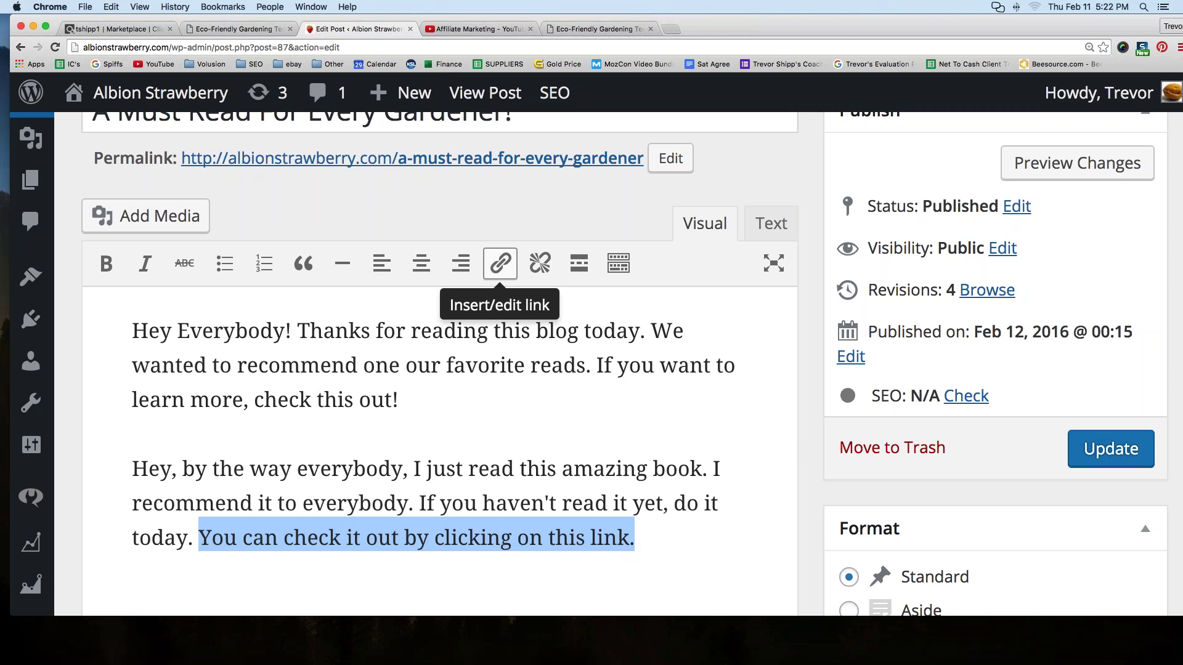
{"action": "left_click", "coordinate": [499, 265]}
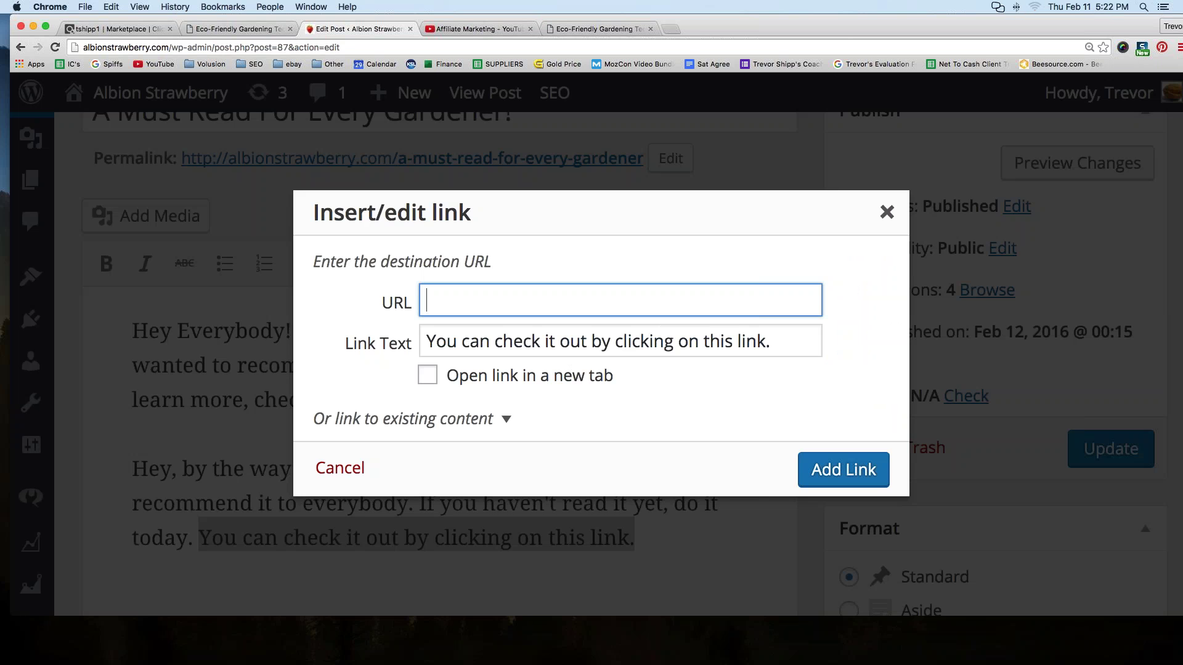
{"action": "type", "text": "http://799f3jz3yh2r5o6pvjf2ykdl50.hop.clickbank.net/"}
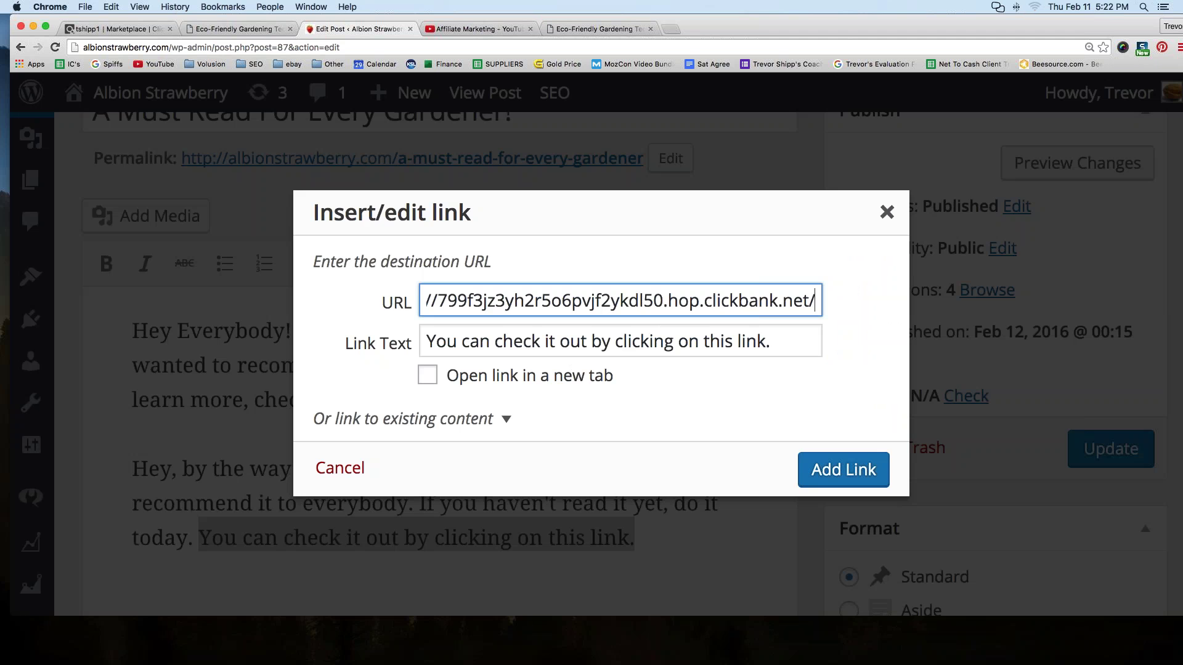
{"action": "left_click_drag", "start_coordinate": [504, 300], "coordinate": [858, 302]}
{"action": "left_click", "coordinate": [513, 300]}
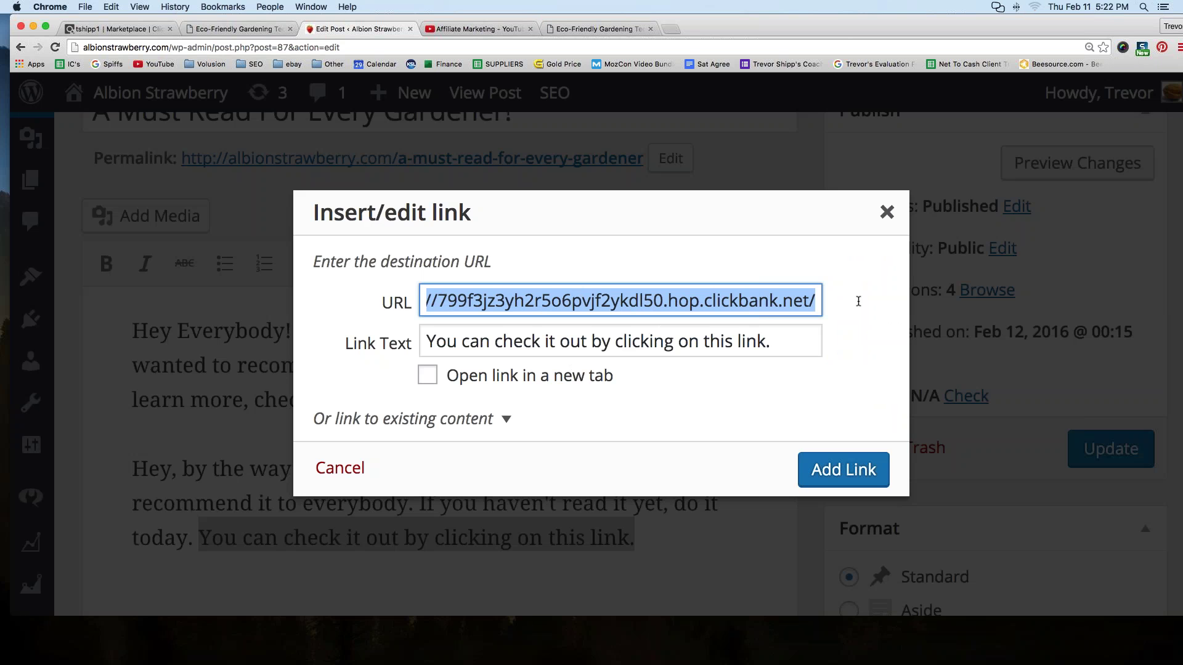
{"action": "scroll", "coordinate": [550, 301], "scroll_direction": "left", "scroll_amount": 2}
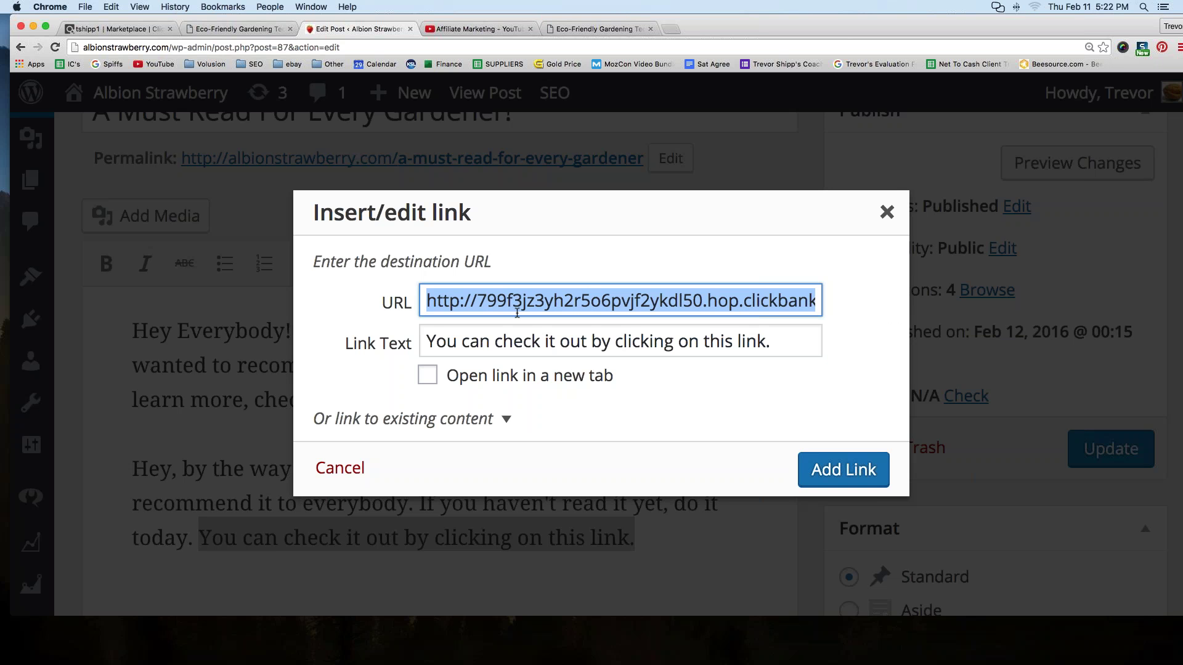
{"action": "left_click", "coordinate": [846, 473]}
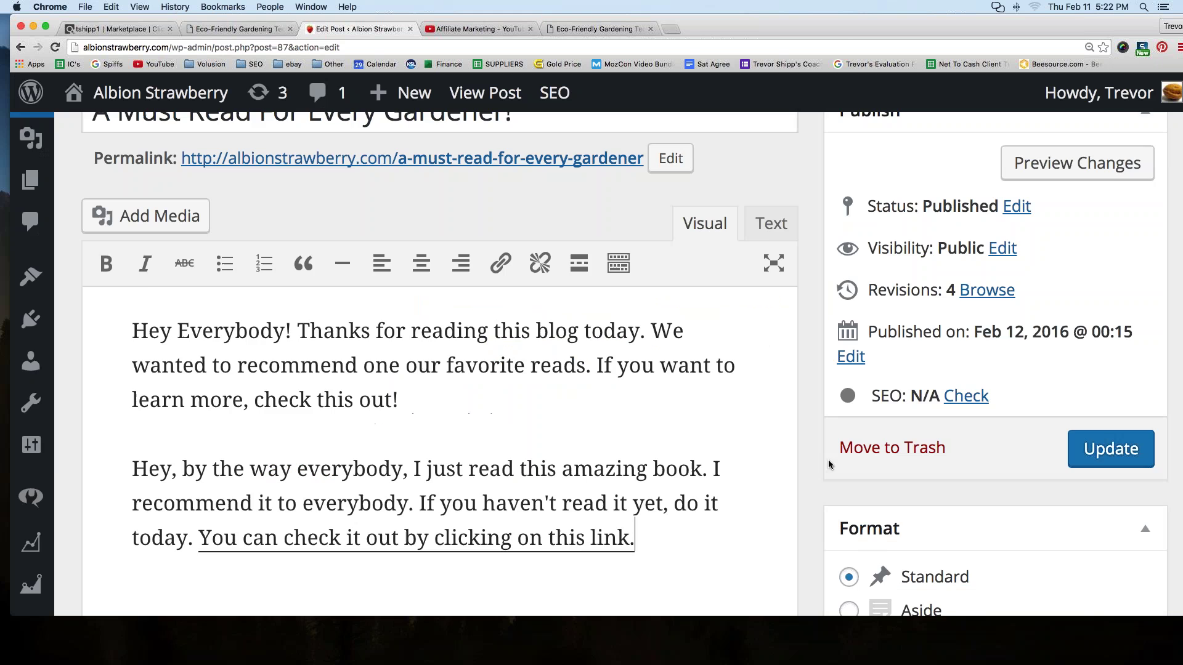
Step: Check the destination of the newly linked sentence and update the post
{"action": "scroll", "coordinate": [278, 462], "scroll_direction": "down", "scroll_amount": 2}
{"action": "left_click", "coordinate": [316, 493]}
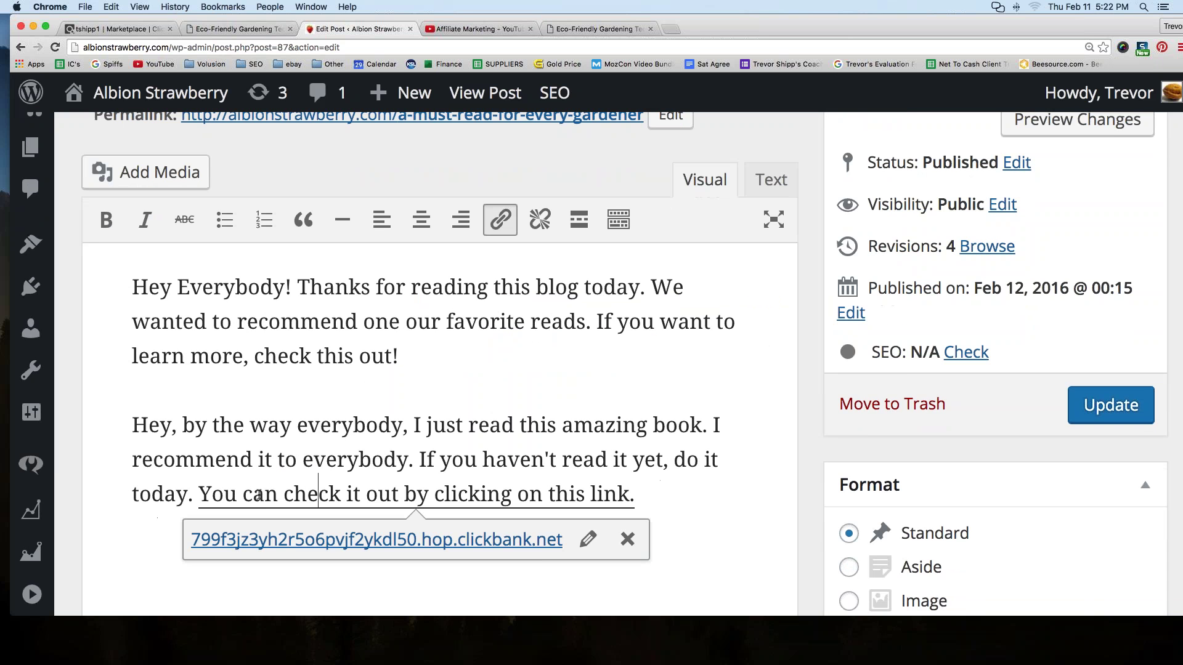
{"action": "left_click_drag", "start_coordinate": [198, 493], "coordinate": [283, 493]}
{"action": "left_click_drag", "start_coordinate": [372, 493], "coordinate": [650, 491]}
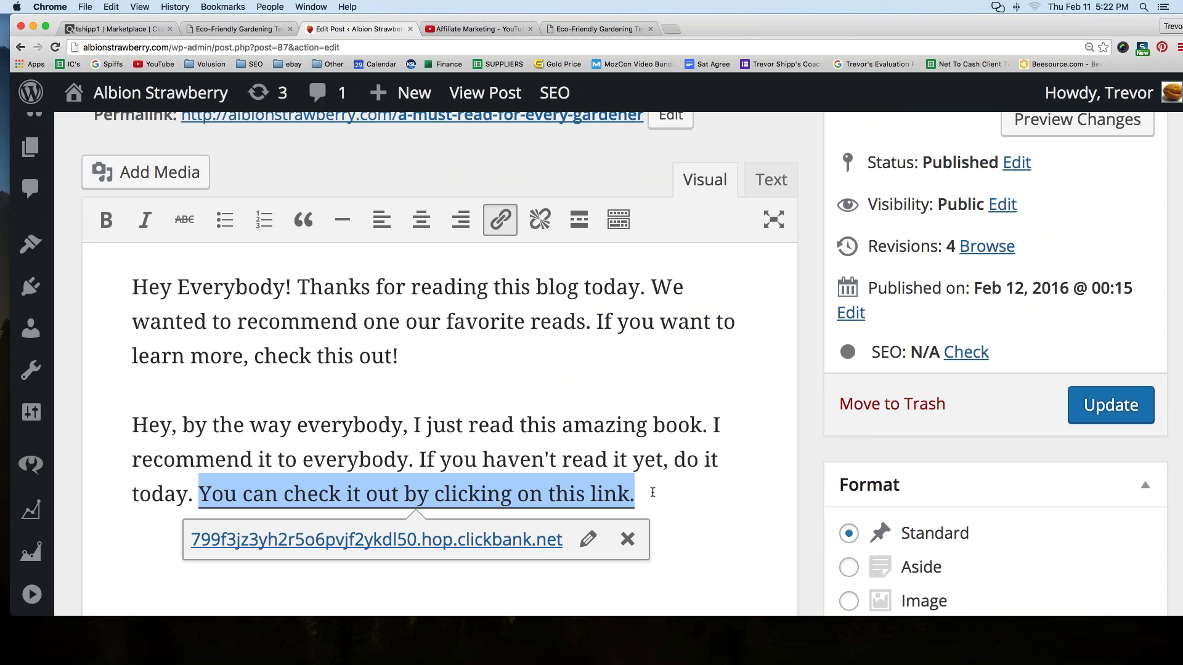
{"action": "left_click", "coordinate": [507, 373]}
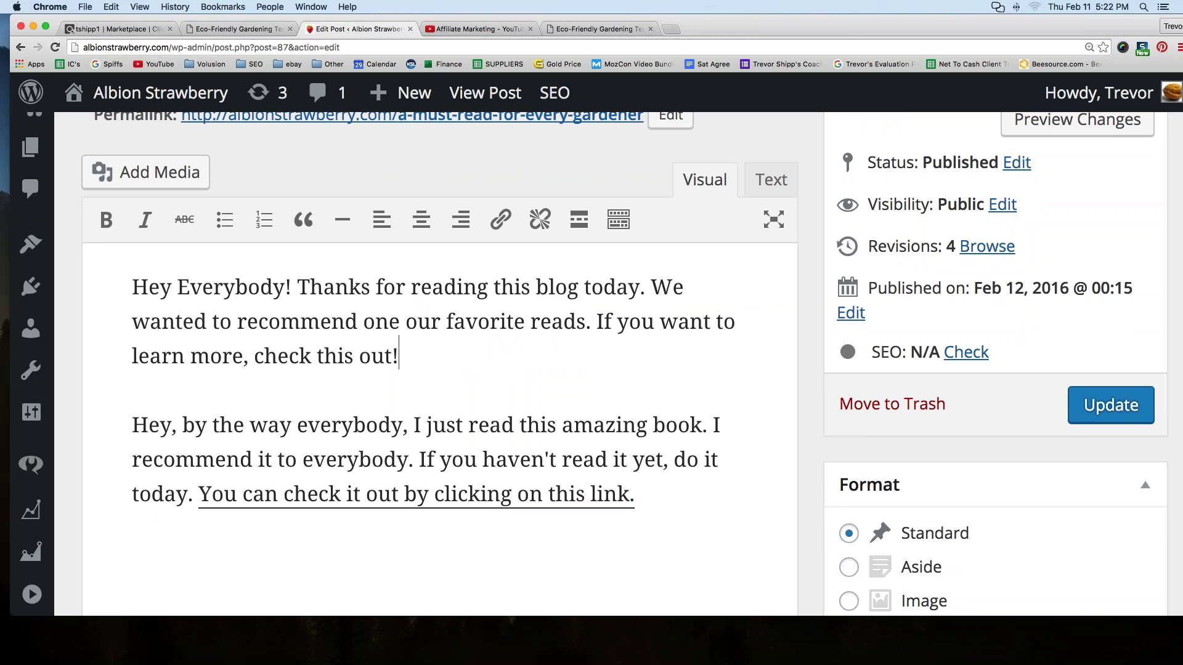
{"action": "left_click", "coordinate": [1097, 405]}
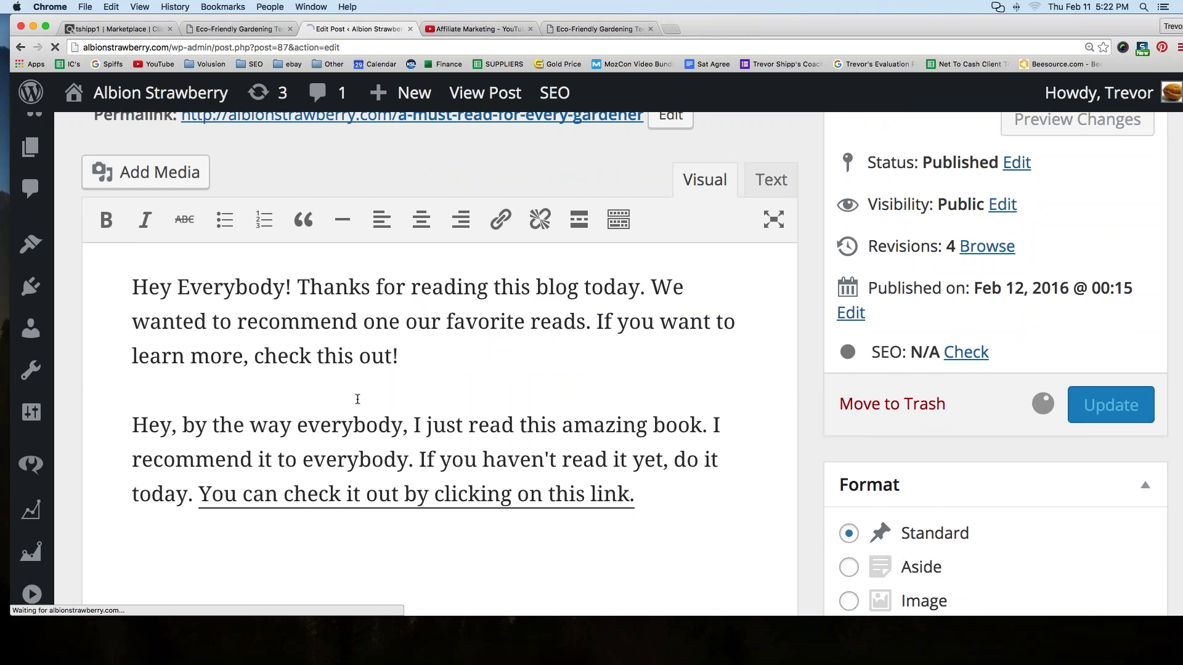
Step: Visit the live Albion Strawberry site and follow the post's linked sentence to check where it leads
{"action": "scroll", "coordinate": [357, 399], "scroll_direction": "up", "scroll_amount": 5}
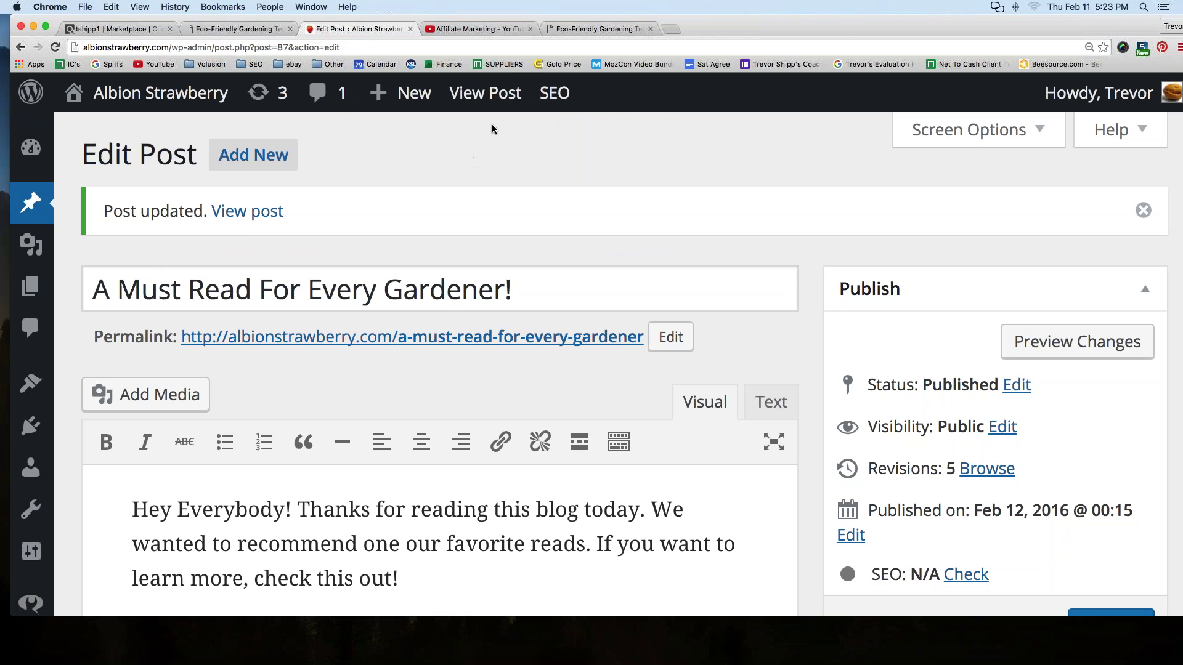
{"action": "mouse_move", "coordinate": [165, 99]}
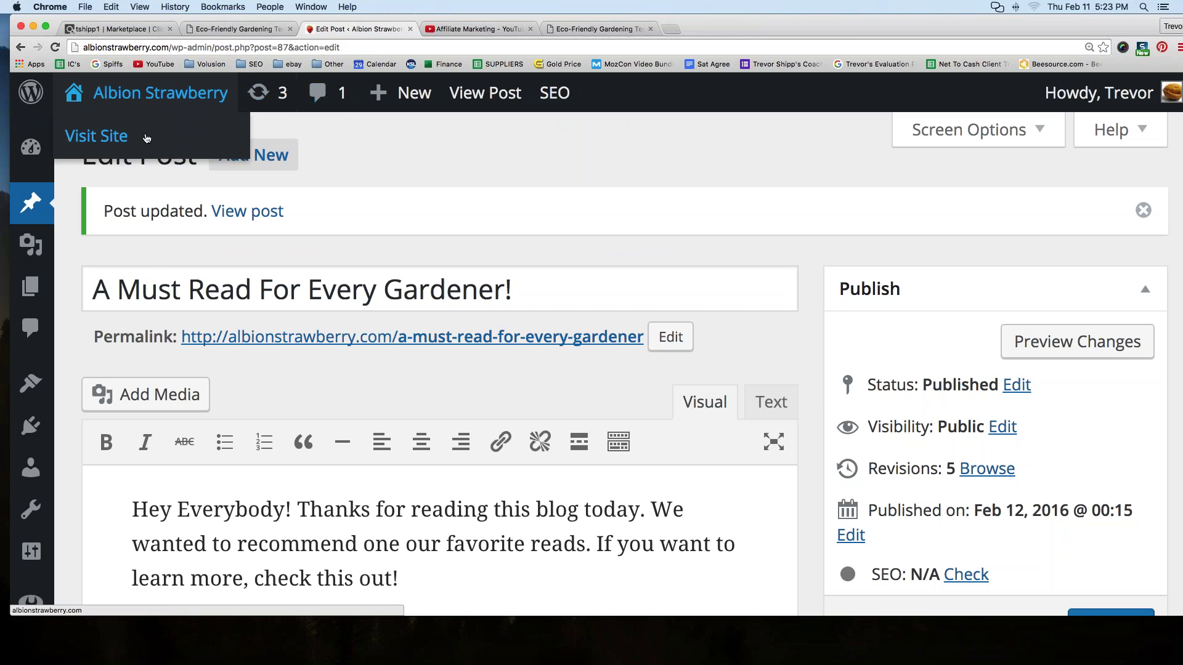
{"action": "left_click", "coordinate": [147, 138]}
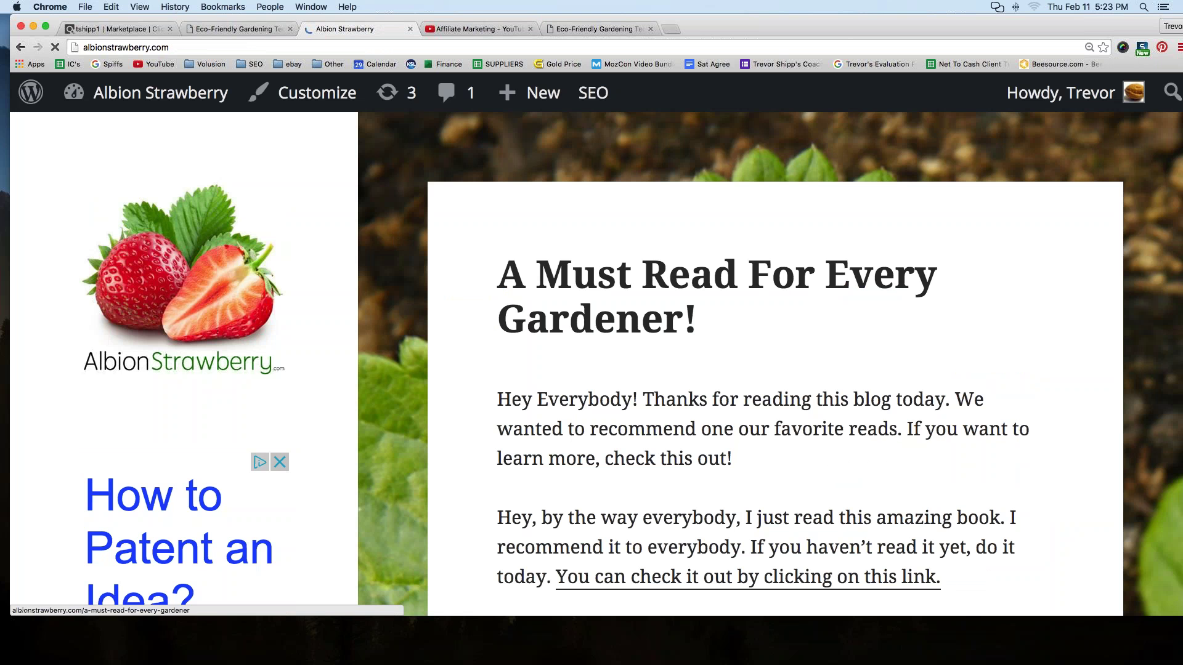
{"action": "scroll", "coordinate": [395, 241], "scroll_direction": "down", "scroll_amount": 3}
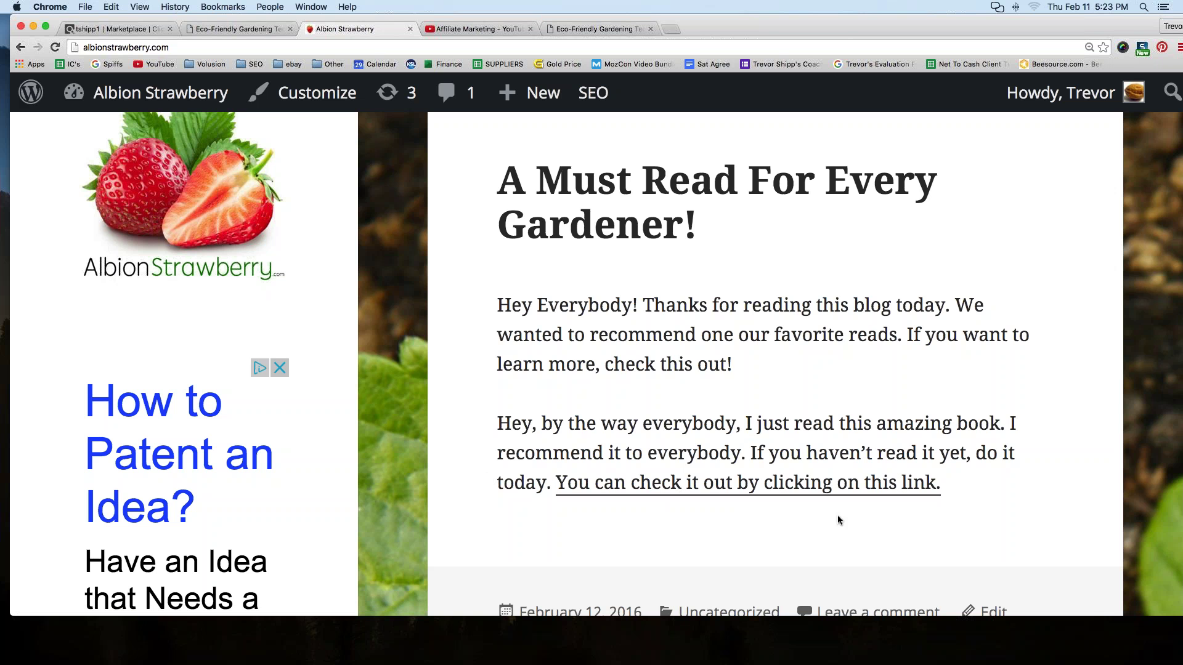
{"action": "scroll", "coordinate": [846, 519], "scroll_direction": "down", "scroll_amount": 3}
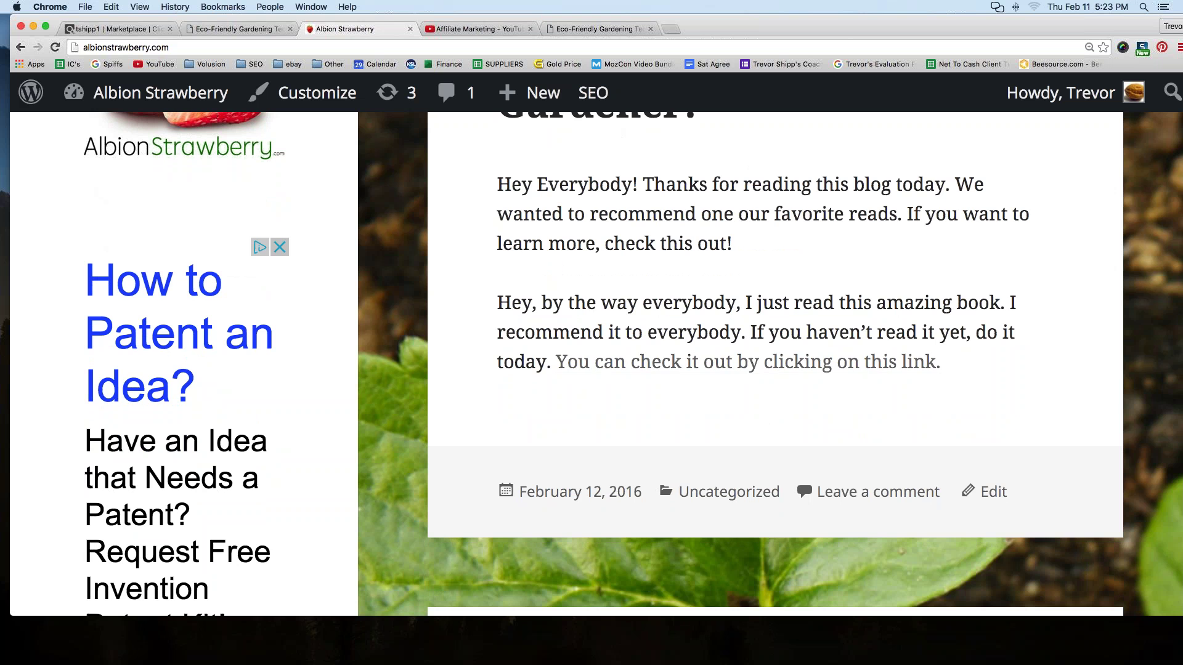
{"action": "left_click", "coordinate": [792, 368]}
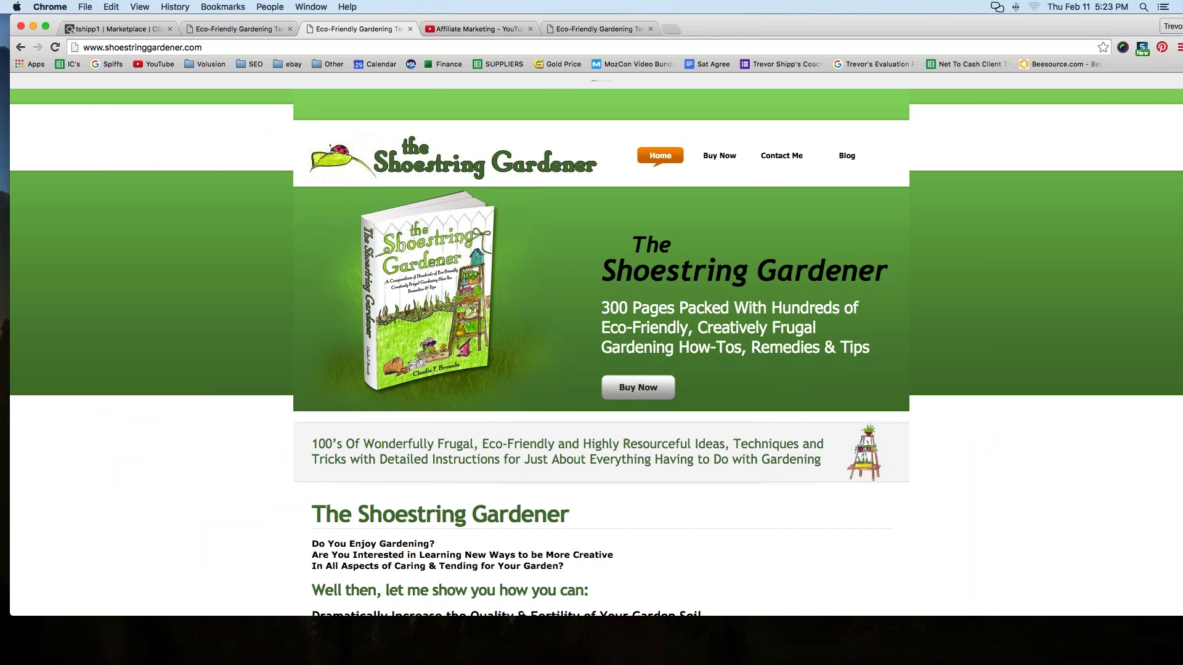
Step: Return to the ClickBank gardening results and examine the "How To Grow Herbs And Vegetables In Small Spaces" listing's average sale
{"action": "left_click", "coordinate": [117, 29]}
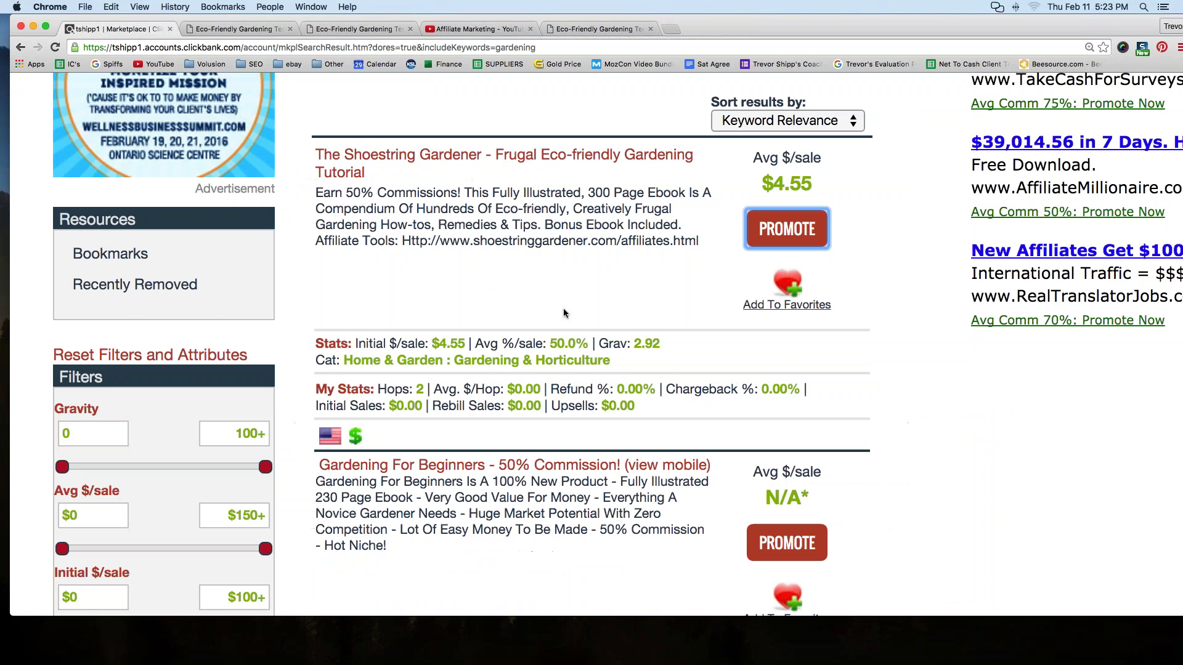
{"action": "scroll", "coordinate": [563, 315], "scroll_direction": "down", "scroll_amount": 10}
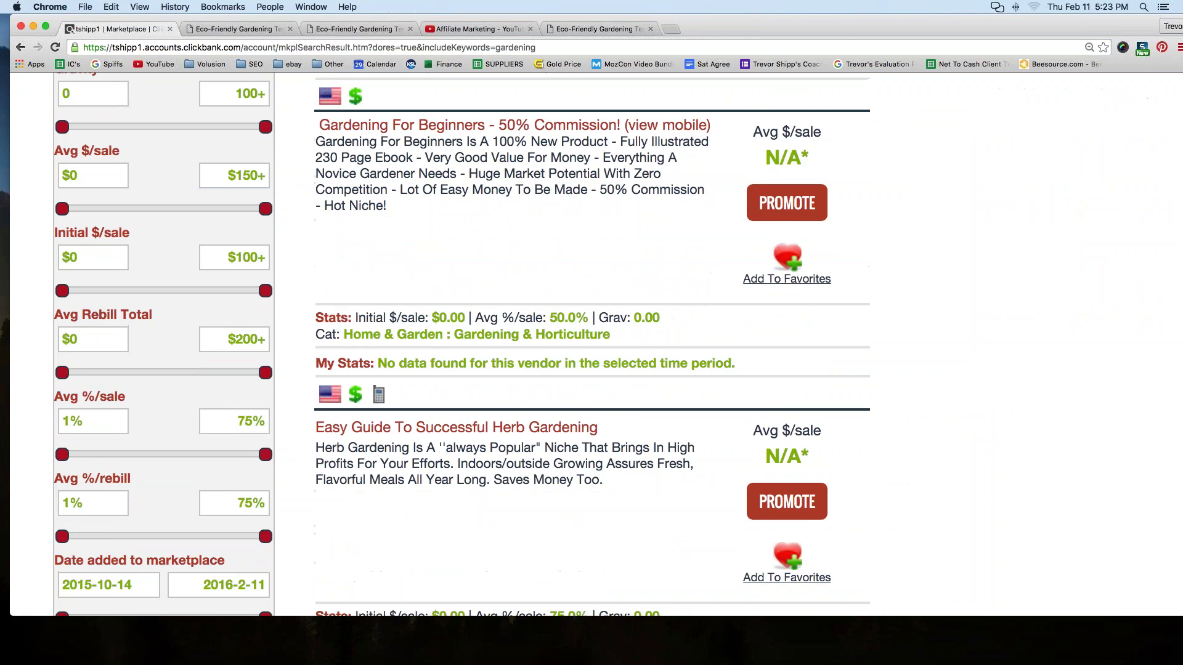
{"action": "scroll", "coordinate": [547, 317], "scroll_direction": "down", "scroll_amount": 12}
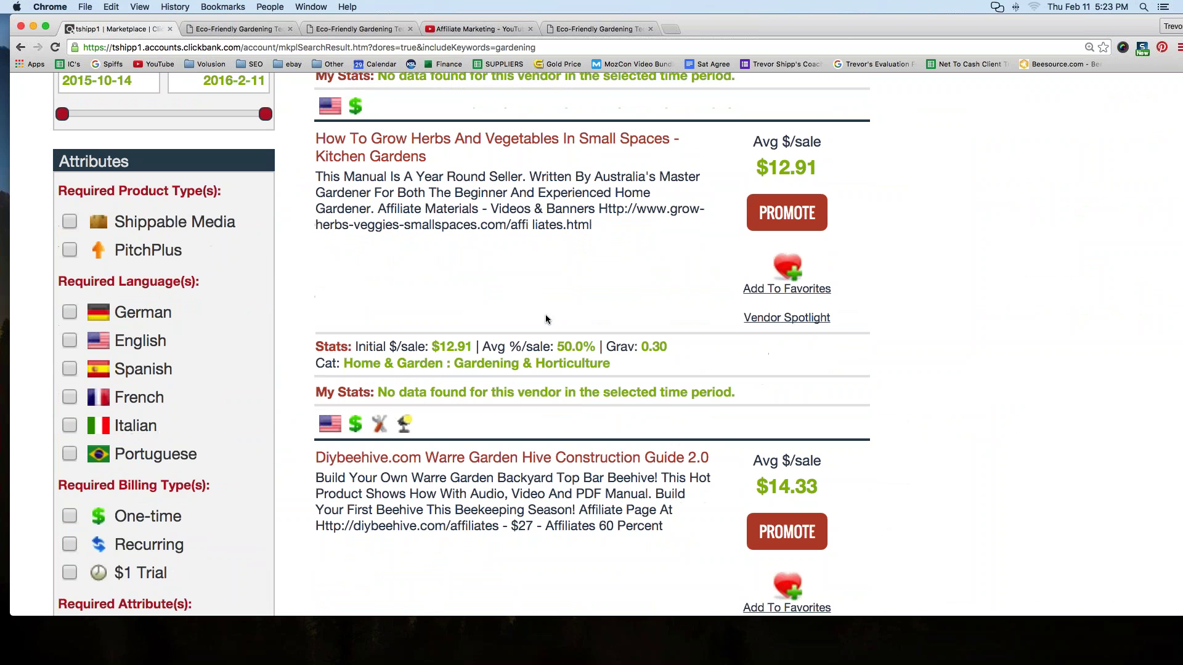
{"action": "scroll", "coordinate": [571, 302], "scroll_direction": "down", "scroll_amount": 1}
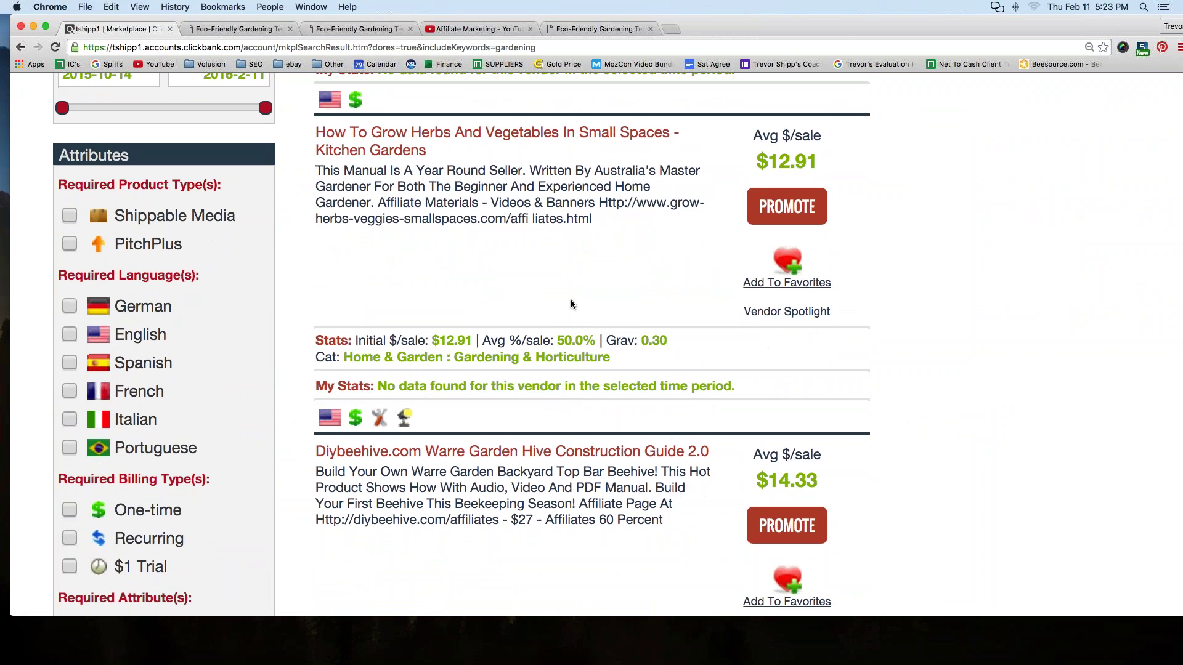
{"action": "left_click_drag", "start_coordinate": [765, 148], "coordinate": [831, 299]}
{"action": "left_click", "coordinate": [445, 228]}
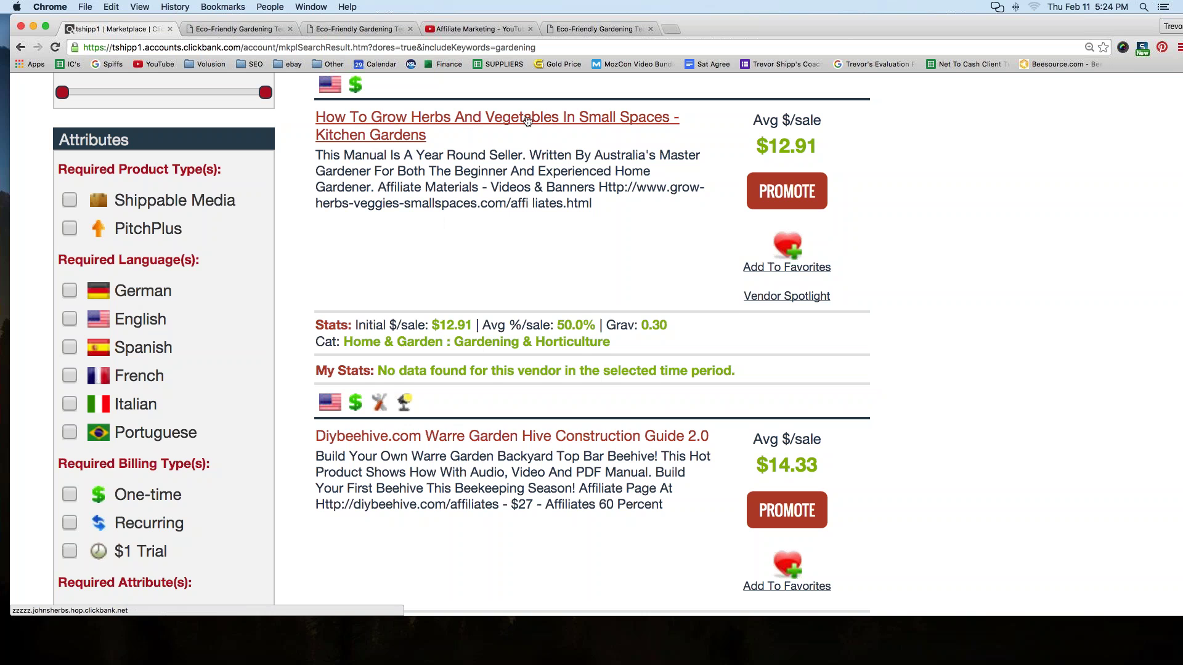
Step: Browse the remaining gardening listings and examine the average sale and commission rate for My Organic Food Garden
{"action": "scroll", "coordinate": [398, 276], "scroll_direction": "down", "scroll_amount": 1}
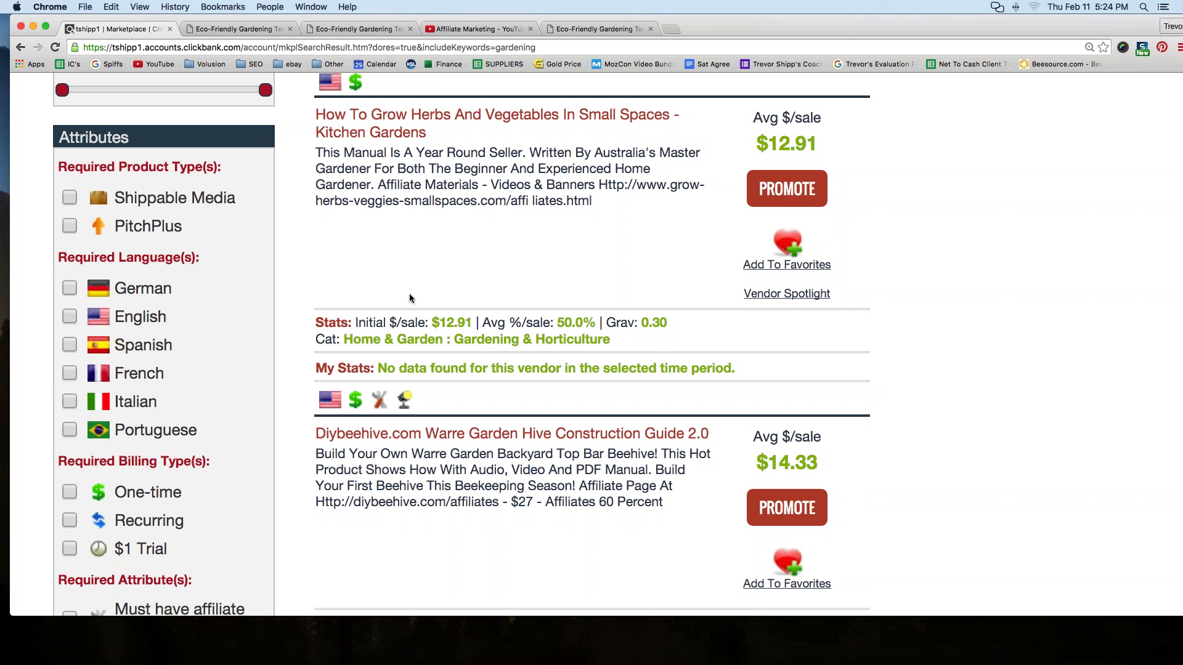
{"action": "scroll", "coordinate": [409, 298], "scroll_direction": "down", "scroll_amount": 3}
{"action": "scroll", "coordinate": [410, 293], "scroll_direction": "down", "scroll_amount": 5}
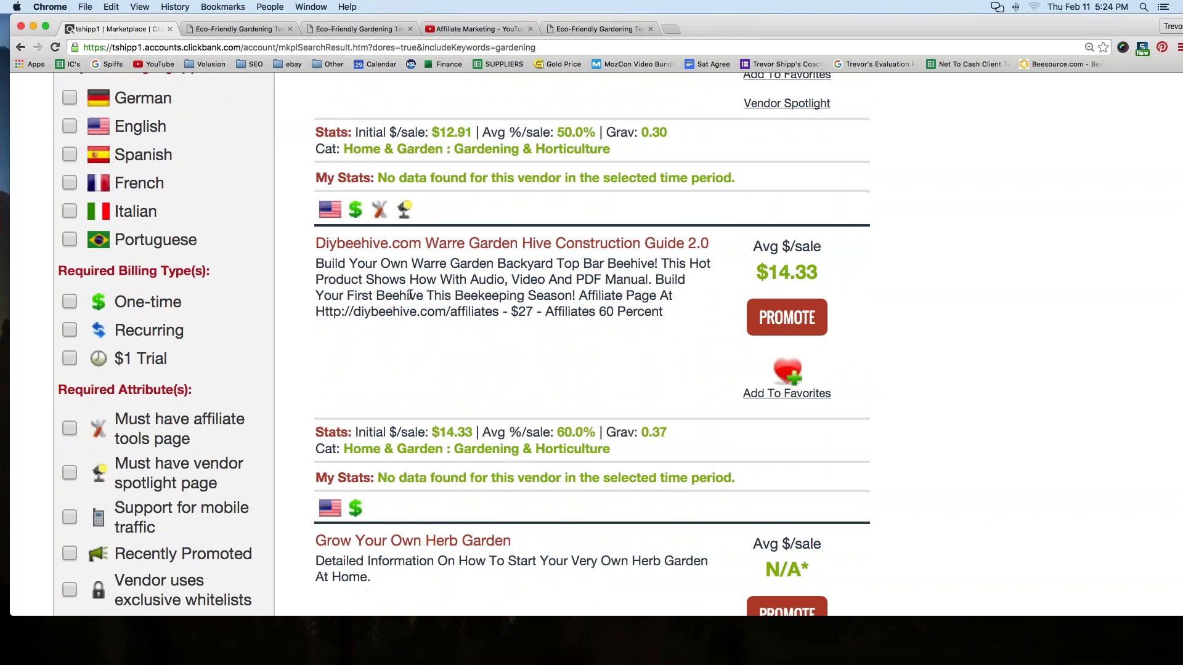
{"action": "scroll", "coordinate": [410, 295], "scroll_direction": "down", "scroll_amount": 5}
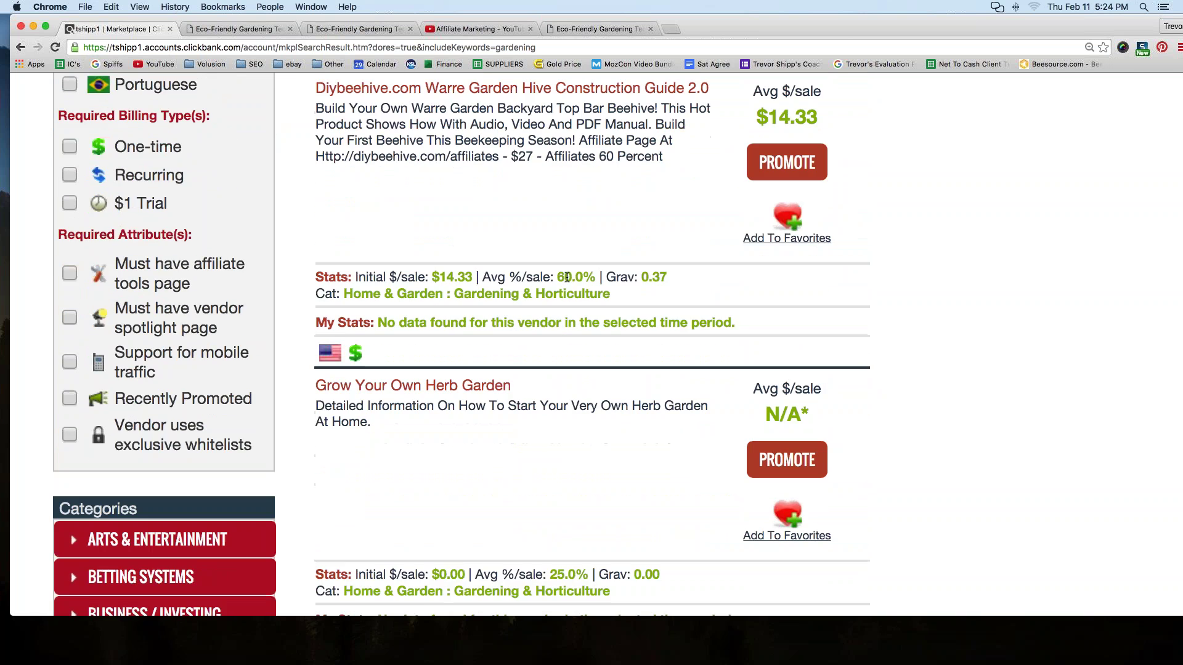
{"action": "scroll", "coordinate": [567, 277], "scroll_direction": "down", "scroll_amount": 20}
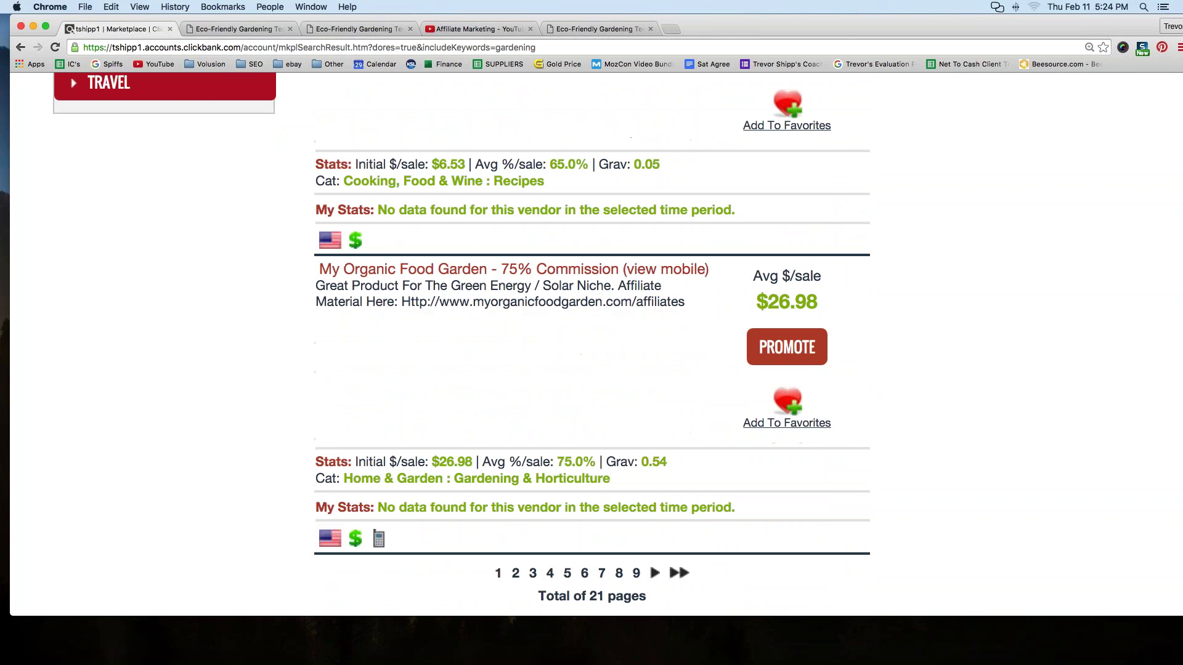
{"action": "scroll", "coordinate": [460, 342], "scroll_direction": "down", "scroll_amount": 1}
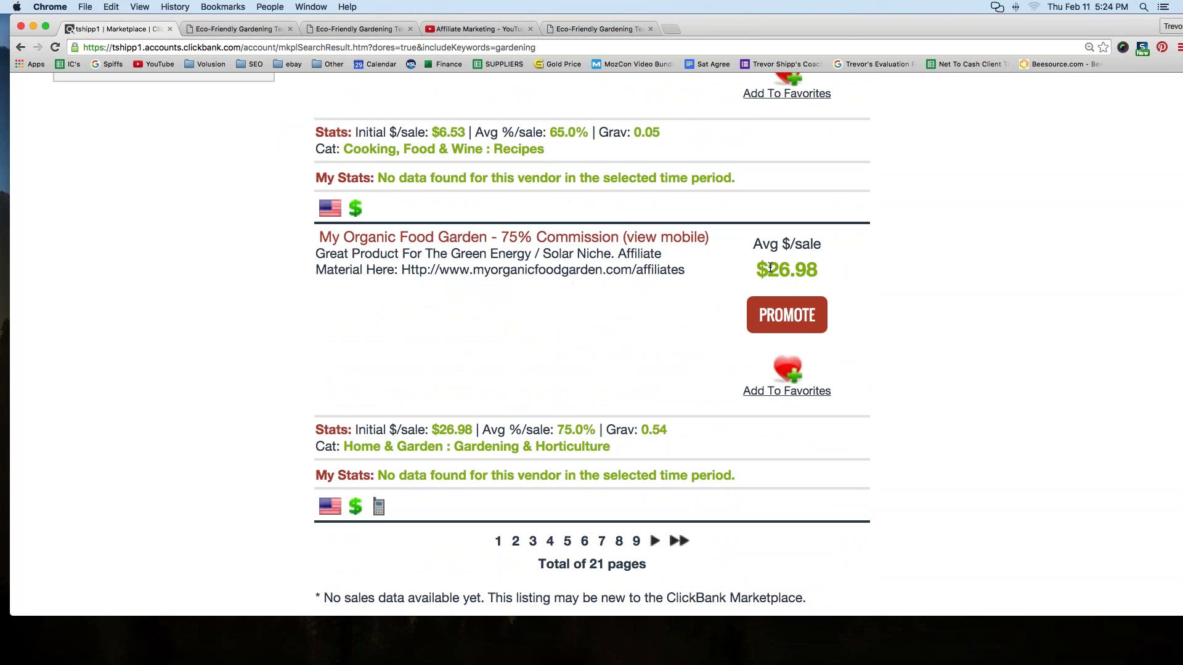
{"action": "left_click_drag", "start_coordinate": [770, 267], "coordinate": [811, 268]}
{"action": "left_click_drag", "start_coordinate": [543, 429], "coordinate": [587, 427]}
Step: Open the My Organic Food Garden sales page and read through its benefits, testimonials, topics and guarantee
{"action": "left_click", "coordinate": [445, 245]}
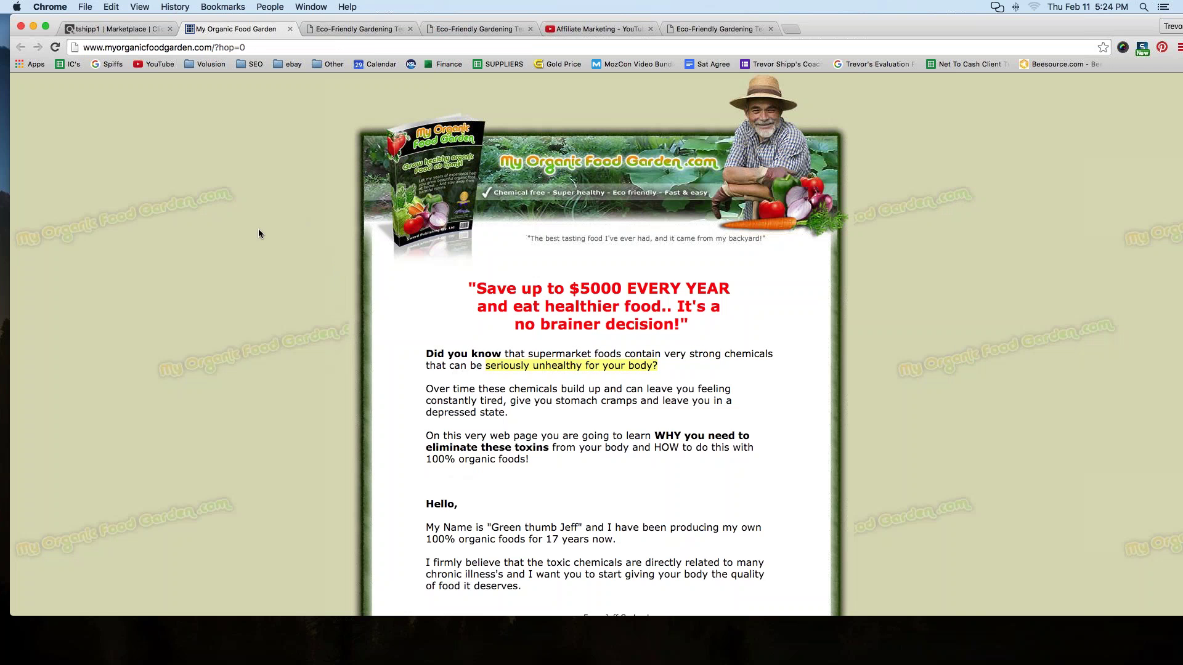
{"action": "scroll", "coordinate": [257, 228], "scroll_direction": "down", "scroll_amount": 3}
{"action": "scroll", "coordinate": [258, 228], "scroll_direction": "up", "scroll_amount": 3}
{"action": "scroll", "coordinate": [465, 305], "scroll_direction": "down", "scroll_amount": 5}
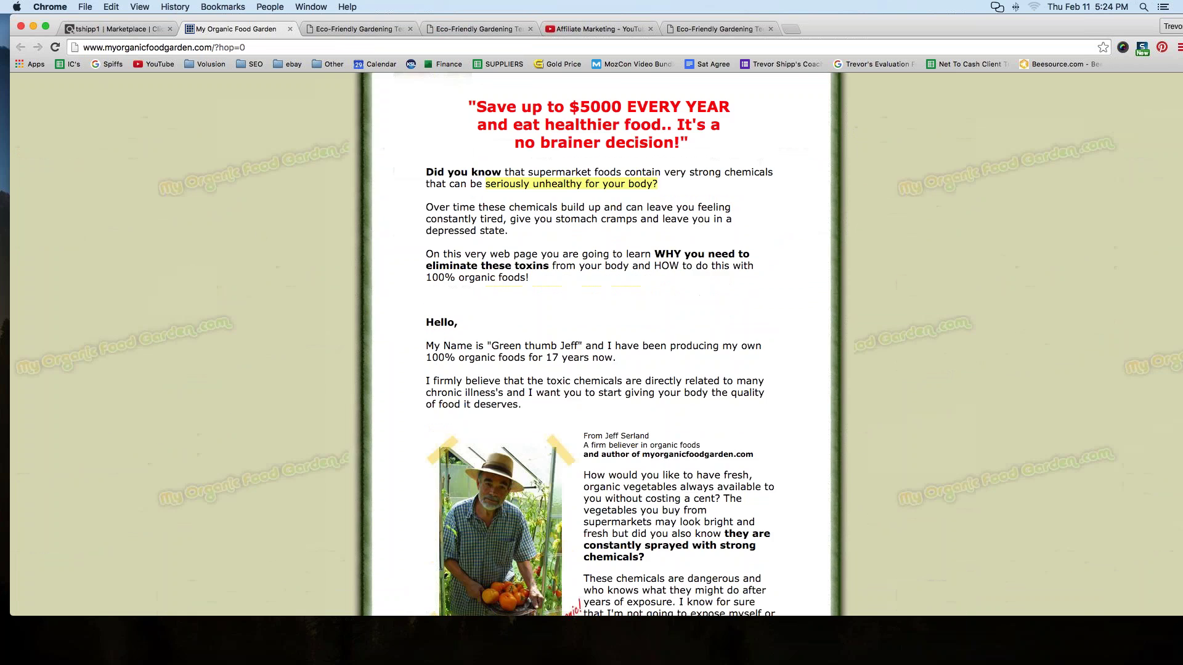
{"action": "scroll", "coordinate": [598, 345], "scroll_direction": "down", "scroll_amount": 6}
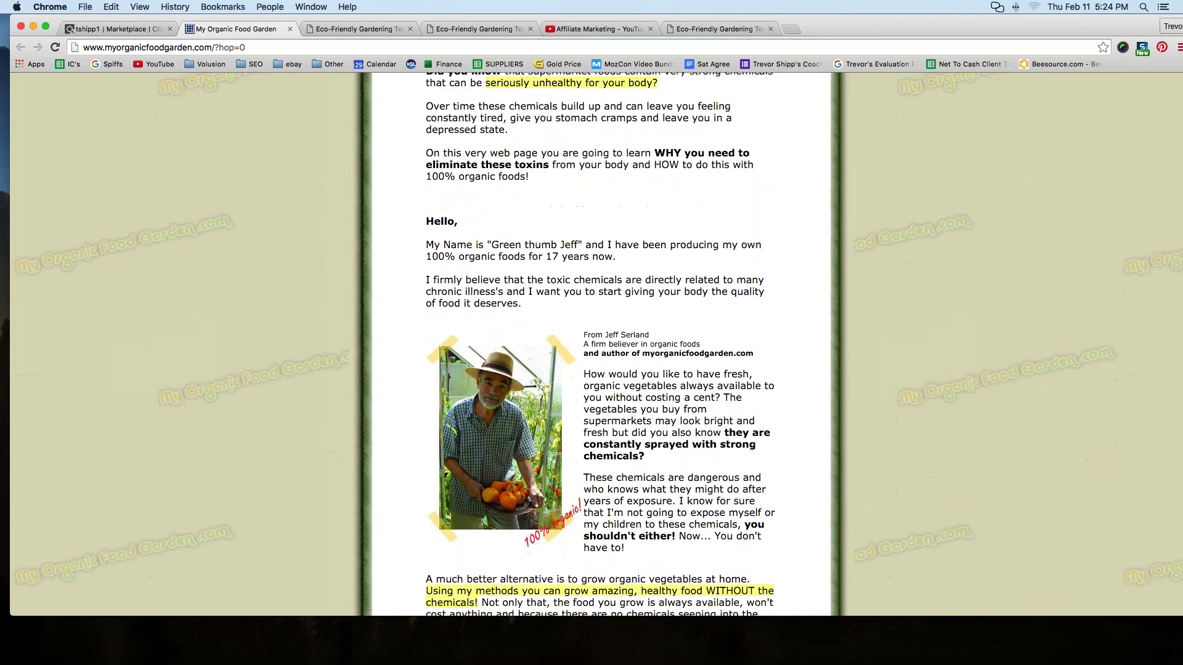
{"action": "scroll", "coordinate": [600, 345], "scroll_direction": "down", "scroll_amount": 6}
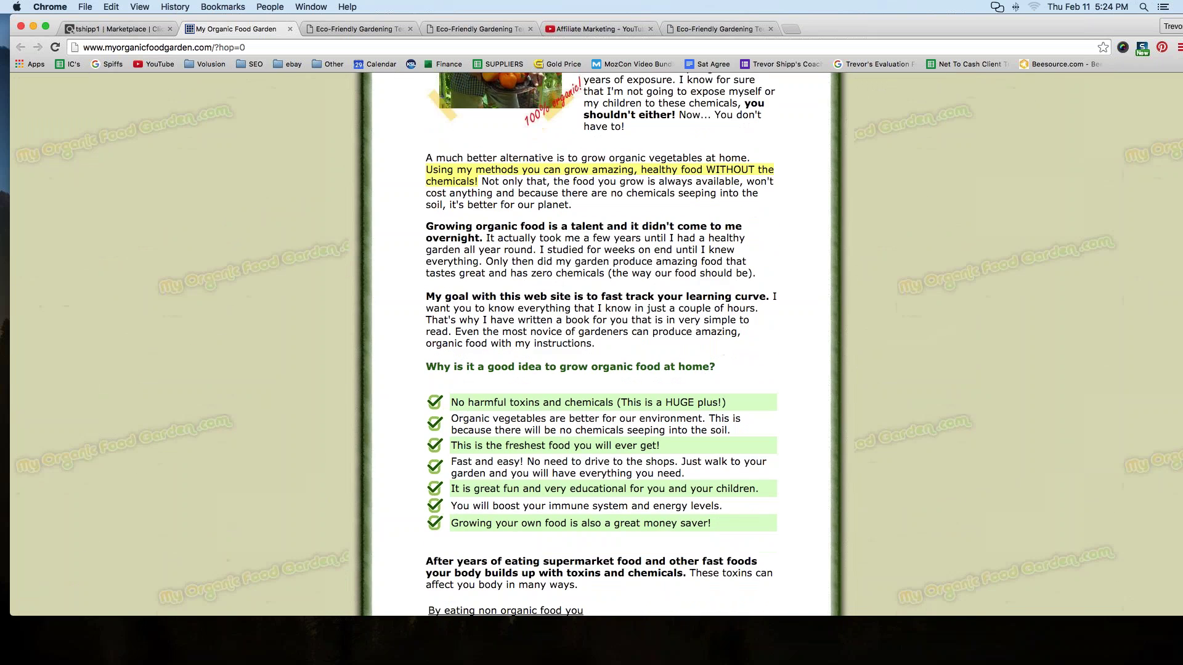
{"action": "scroll", "coordinate": [601, 345], "scroll_direction": "down", "scroll_amount": 15}
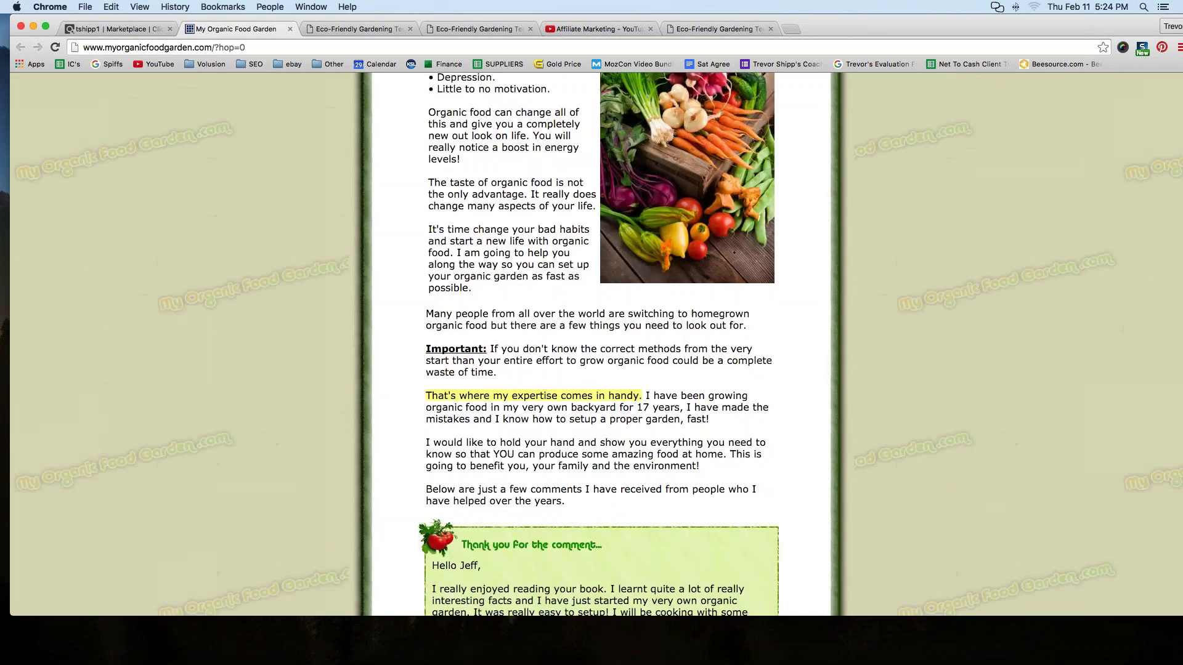
{"action": "scroll", "coordinate": [399, 267], "scroll_direction": "down", "scroll_amount": 18}
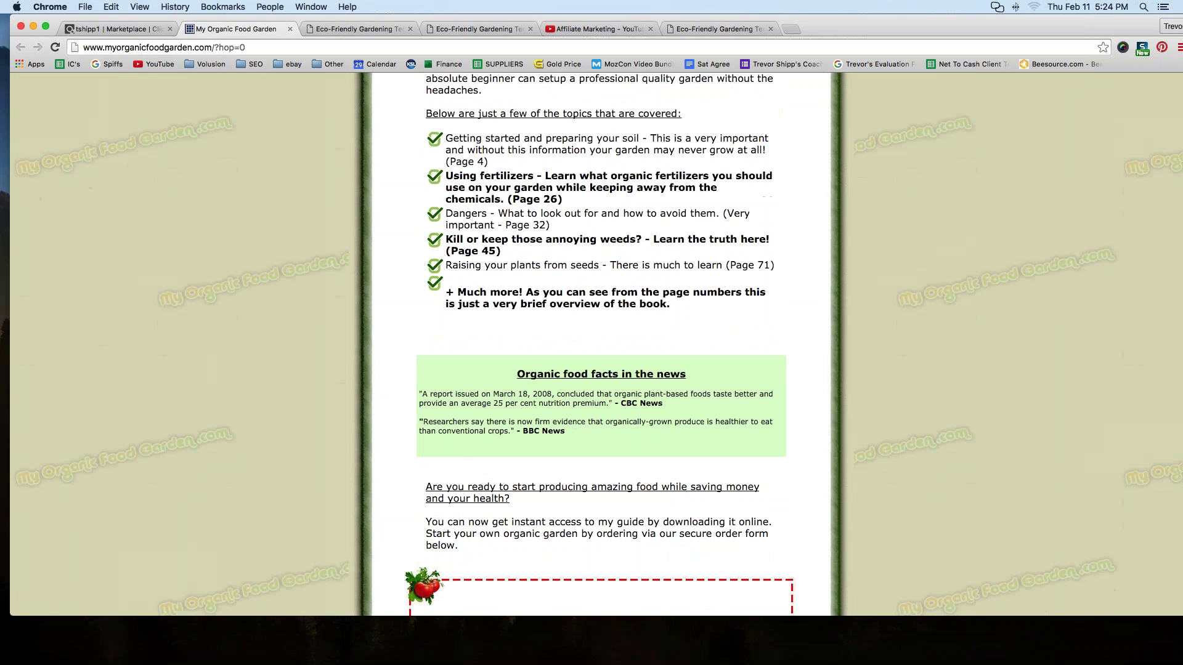
{"action": "scroll", "coordinate": [399, 268], "scroll_direction": "down", "scroll_amount": 6}
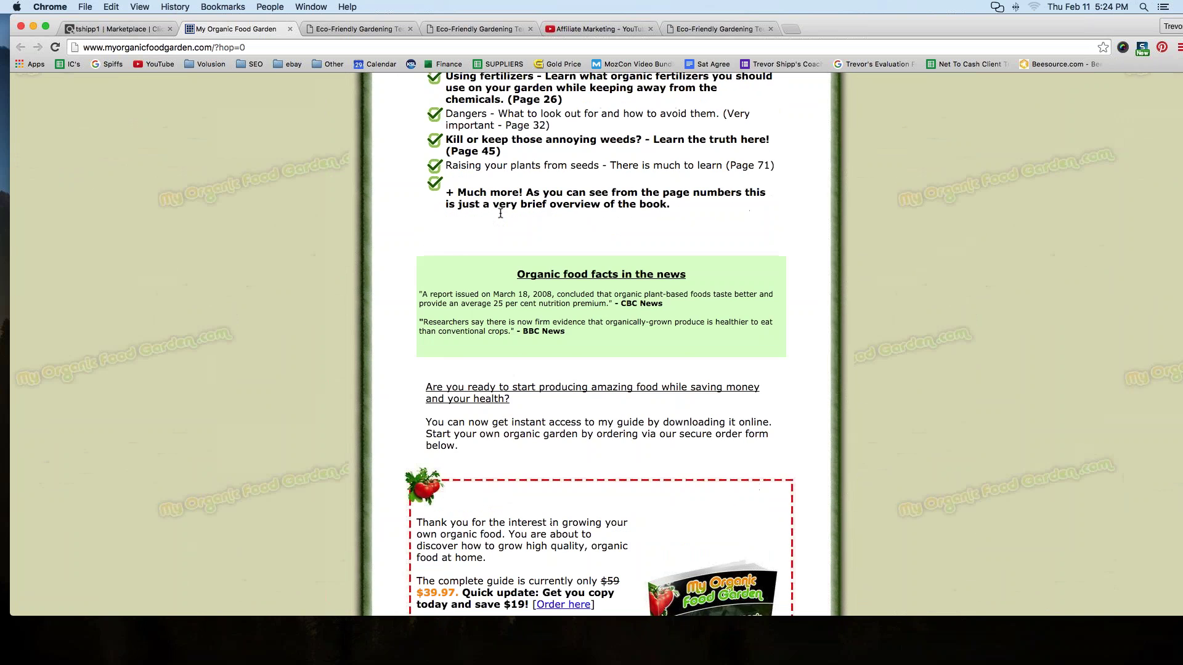
{"action": "scroll", "coordinate": [600, 345], "scroll_direction": "down", "scroll_amount": 9}
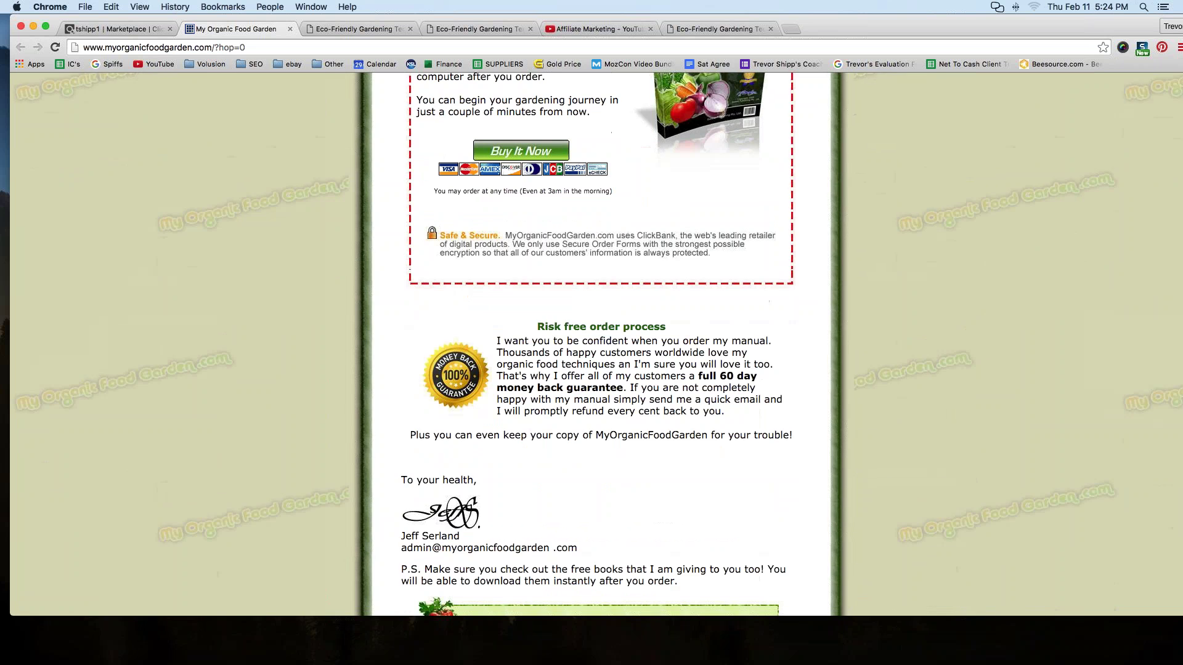
{"action": "scroll", "coordinate": [596, 345], "scroll_direction": "down", "scroll_amount": 10}
Step: Examine the guide's price and advertised saving in the order section, and return to the start of the sales page
{"action": "scroll", "coordinate": [596, 345], "scroll_direction": "up", "scroll_amount": 15}
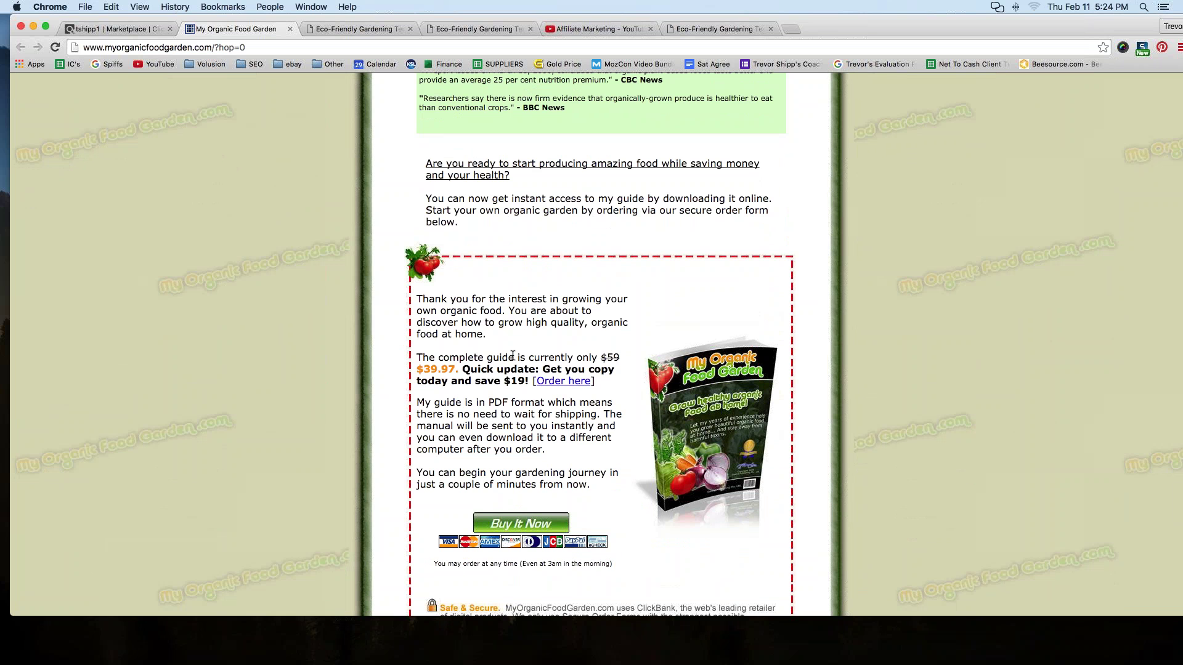
{"action": "left_click_drag", "start_coordinate": [424, 368], "coordinate": [455, 369]}
{"action": "scroll", "coordinate": [551, 399], "scroll_direction": "down", "scroll_amount": 5}
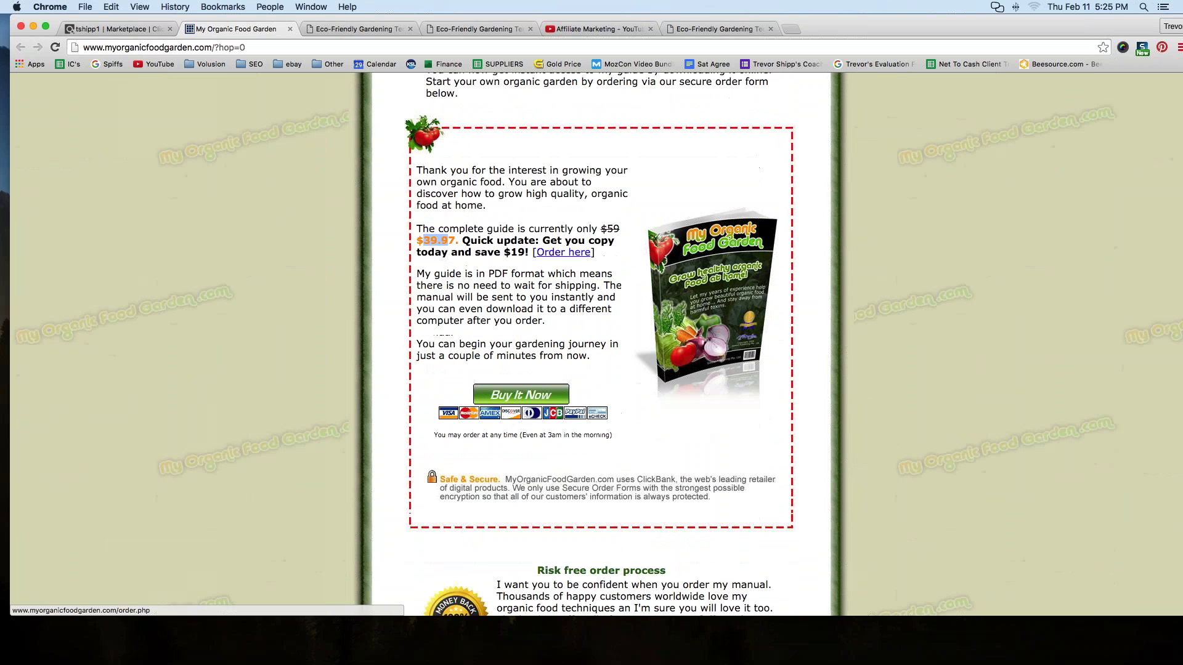
{"action": "left_click_drag", "start_coordinate": [510, 252], "coordinate": [517, 252]}
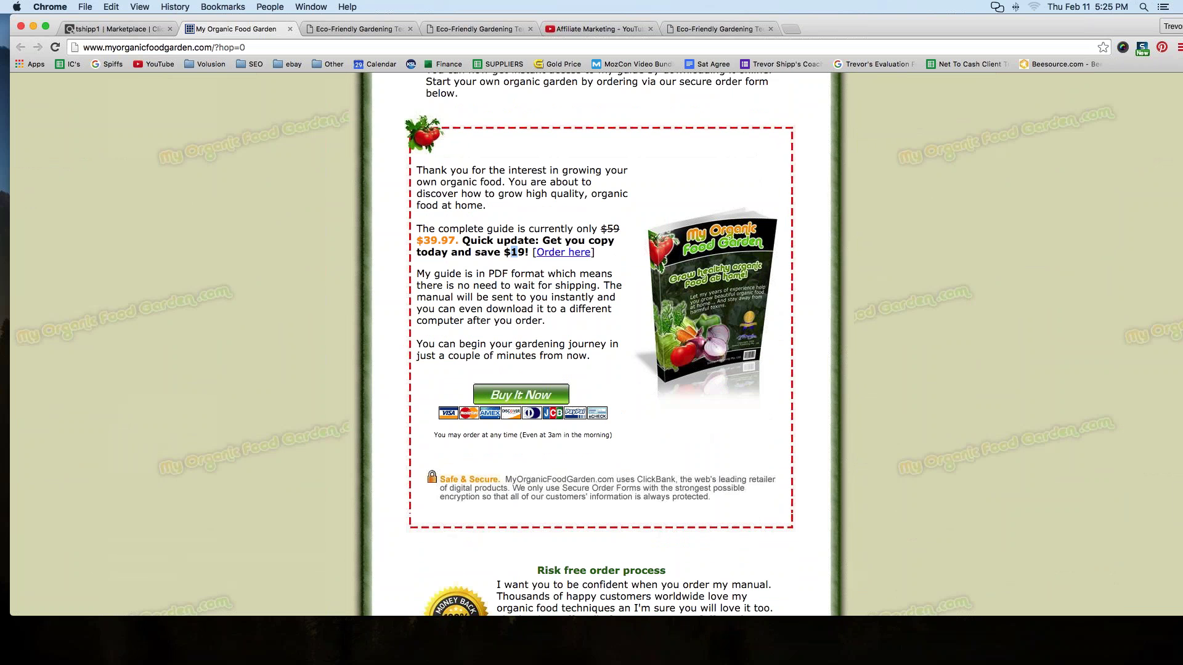
{"action": "scroll", "coordinate": [597, 345], "scroll_direction": "down", "scroll_amount": 15}
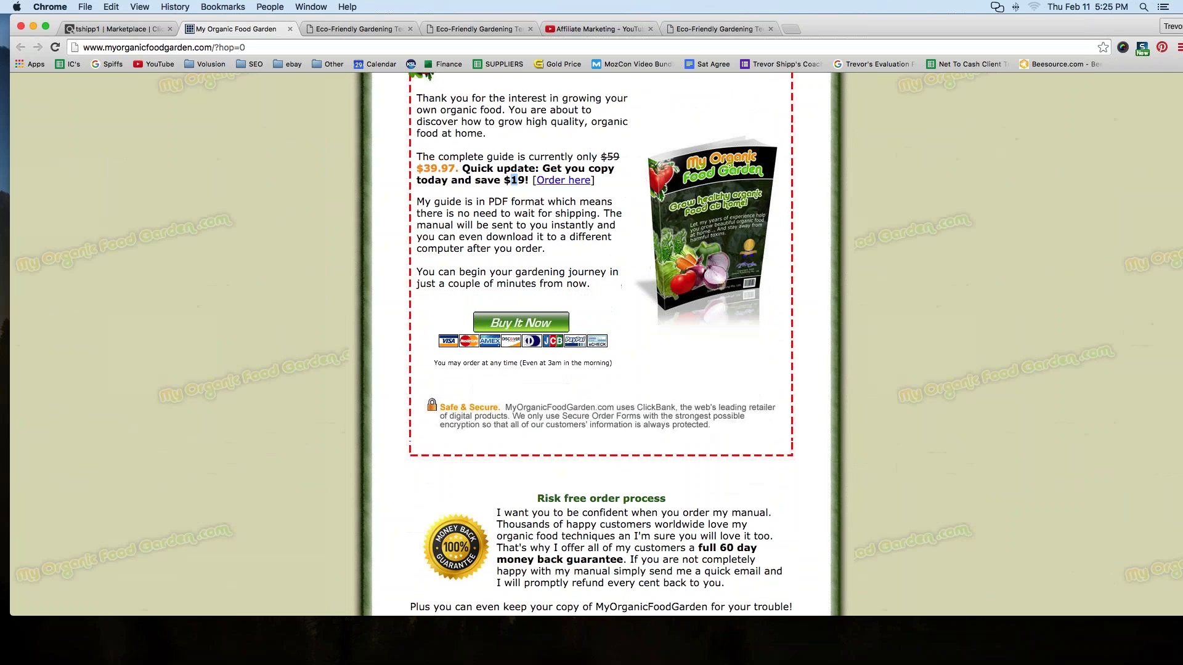
{"action": "scroll", "coordinate": [601, 345], "scroll_direction": "up", "scroll_amount": 15}
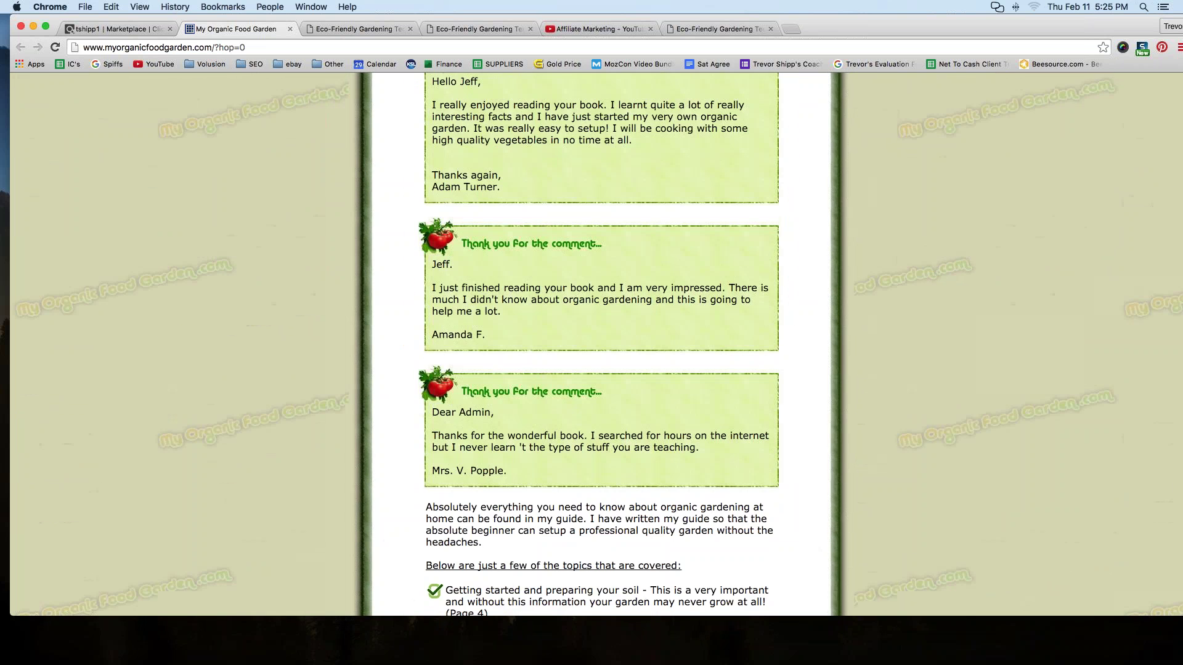
{"action": "scroll", "coordinate": [565, 300], "scroll_direction": "up", "scroll_amount": 15}
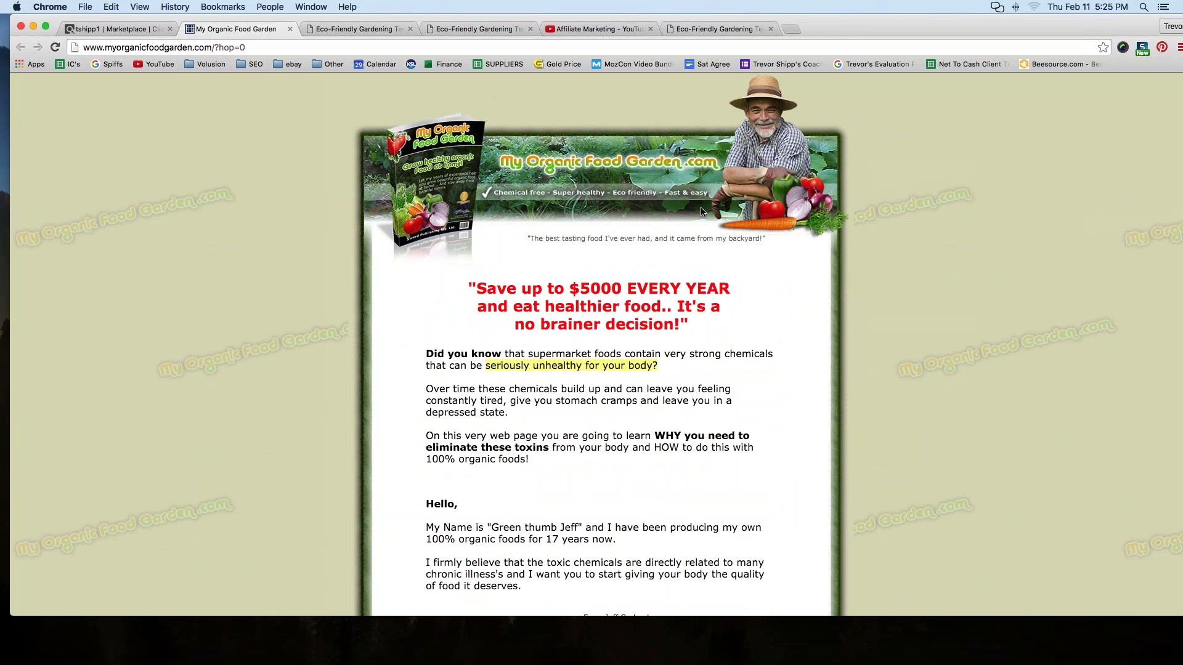
Step: Create a HopLink for My Organic Food Garden from its ClickBank listing and copy the HopLink URL
{"action": "left_click", "coordinate": [128, 28]}
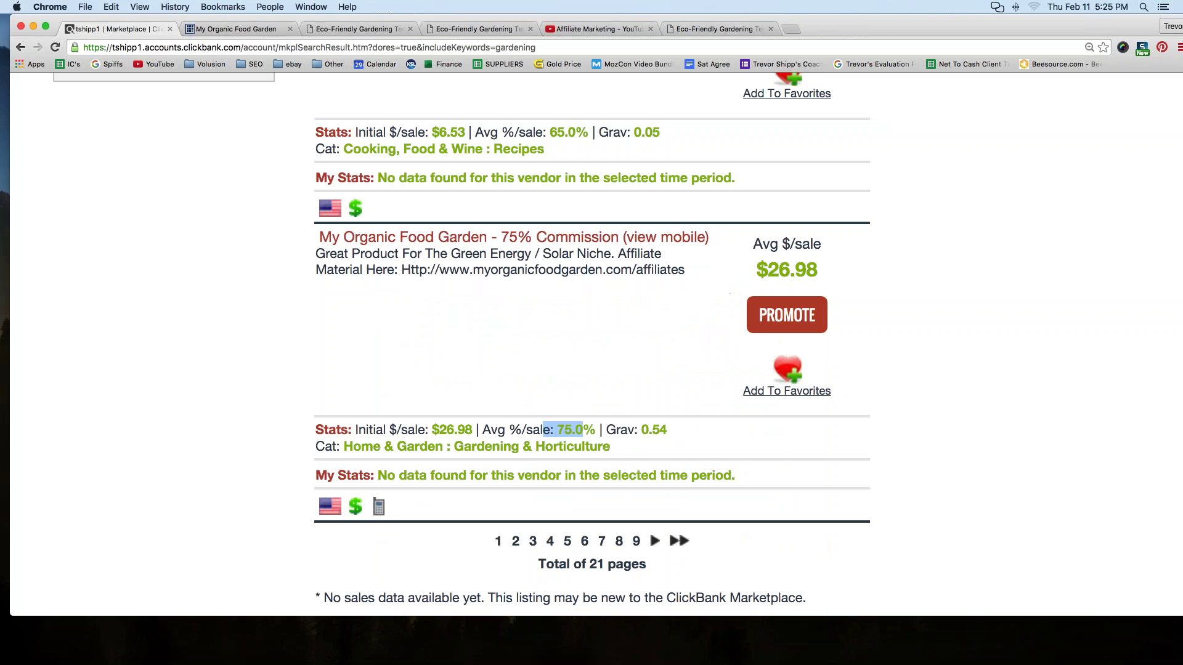
{"action": "left_click", "coordinate": [783, 318]}
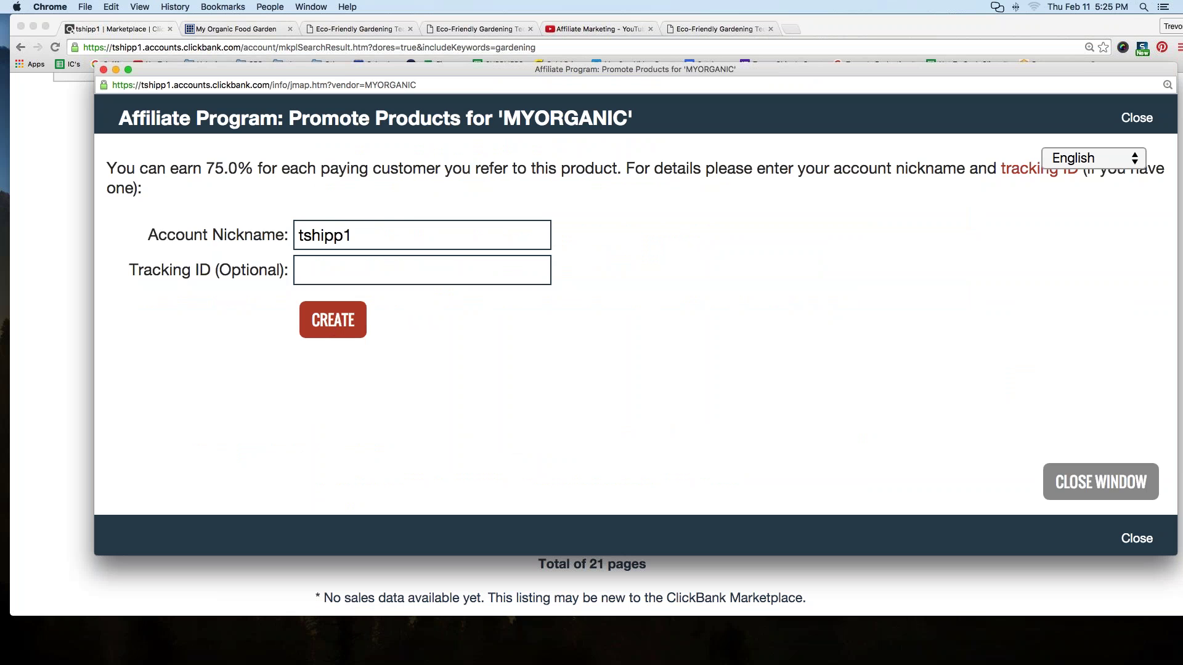
{"action": "left_click", "coordinate": [333, 321]}
{"action": "left_click", "coordinate": [441, 217]}
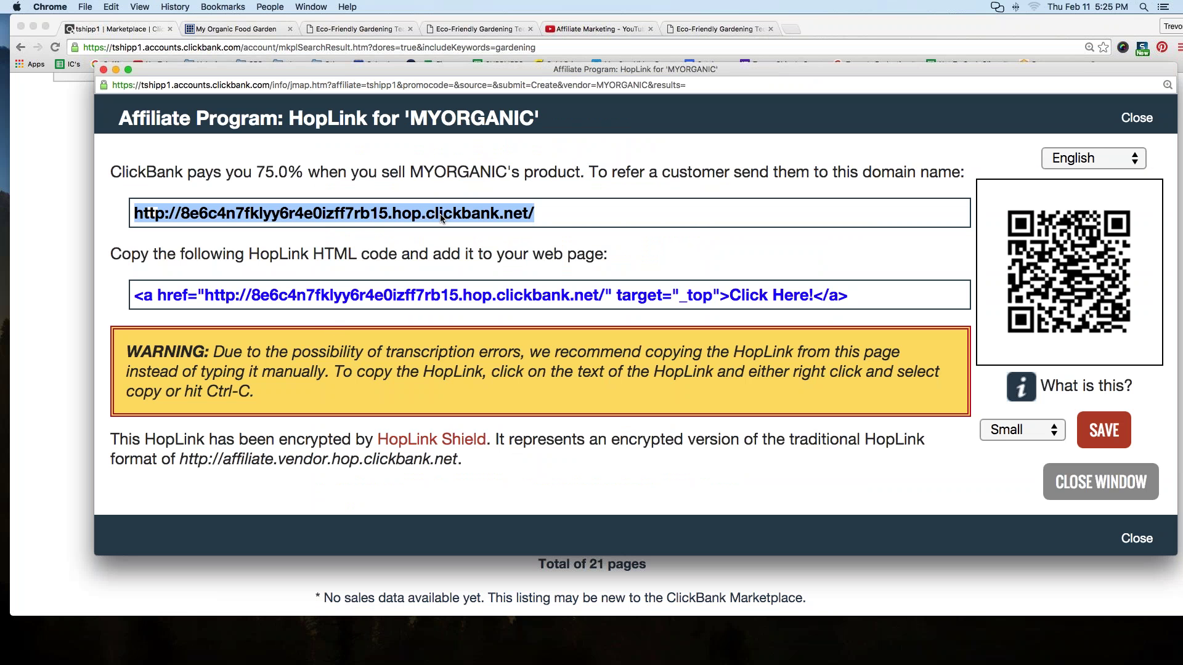
{"action": "key", "text": "super+c"}
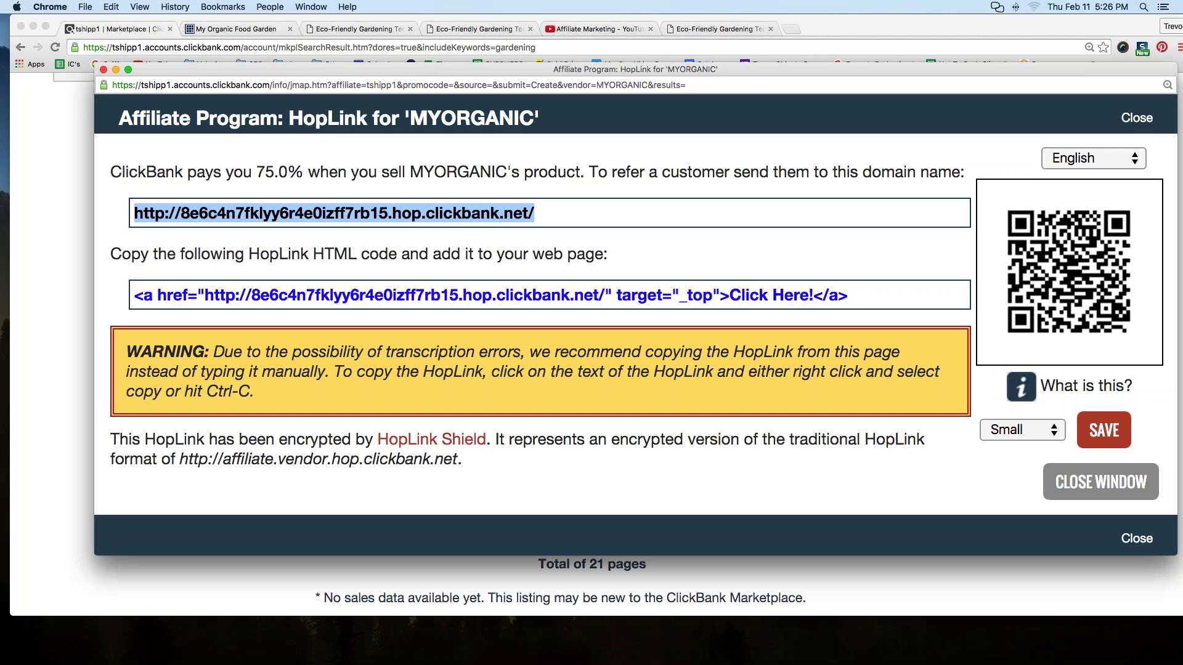
Step: Return to the Albion Strawberry blog and follow the book link in A Must Read For Every Gardener! to its sales page
{"action": "left_click", "coordinate": [221, 30]}
{"action": "left_click", "coordinate": [354, 29]}
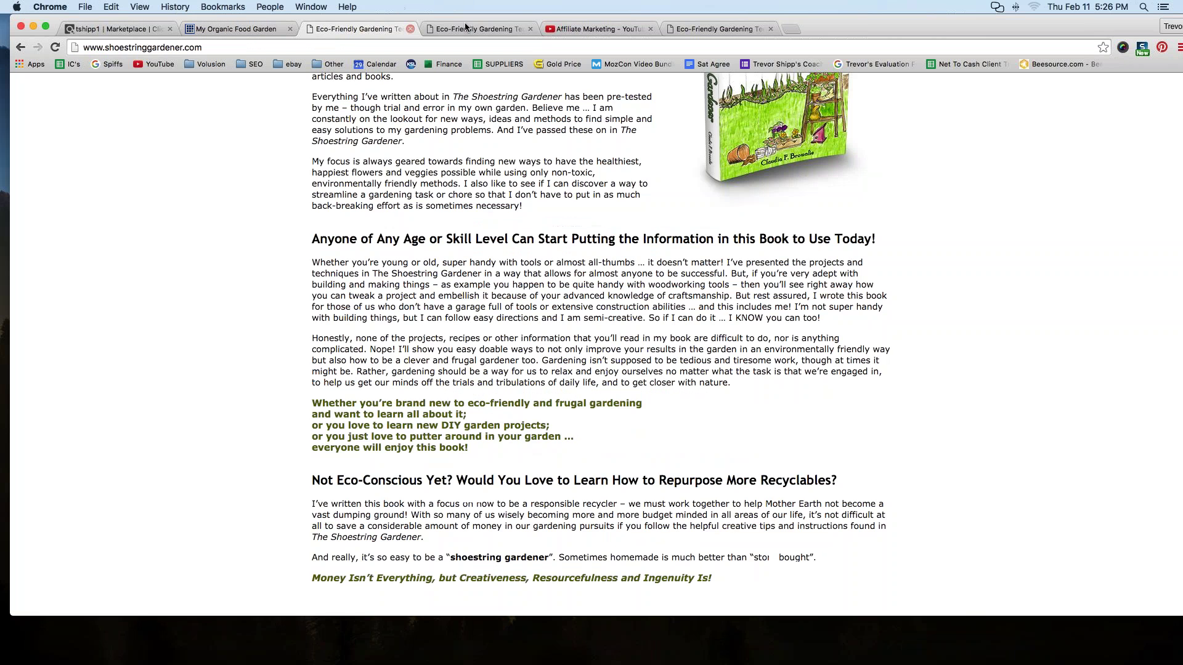
{"action": "left_click", "coordinate": [465, 26]}
{"action": "left_click", "coordinate": [20, 47]}
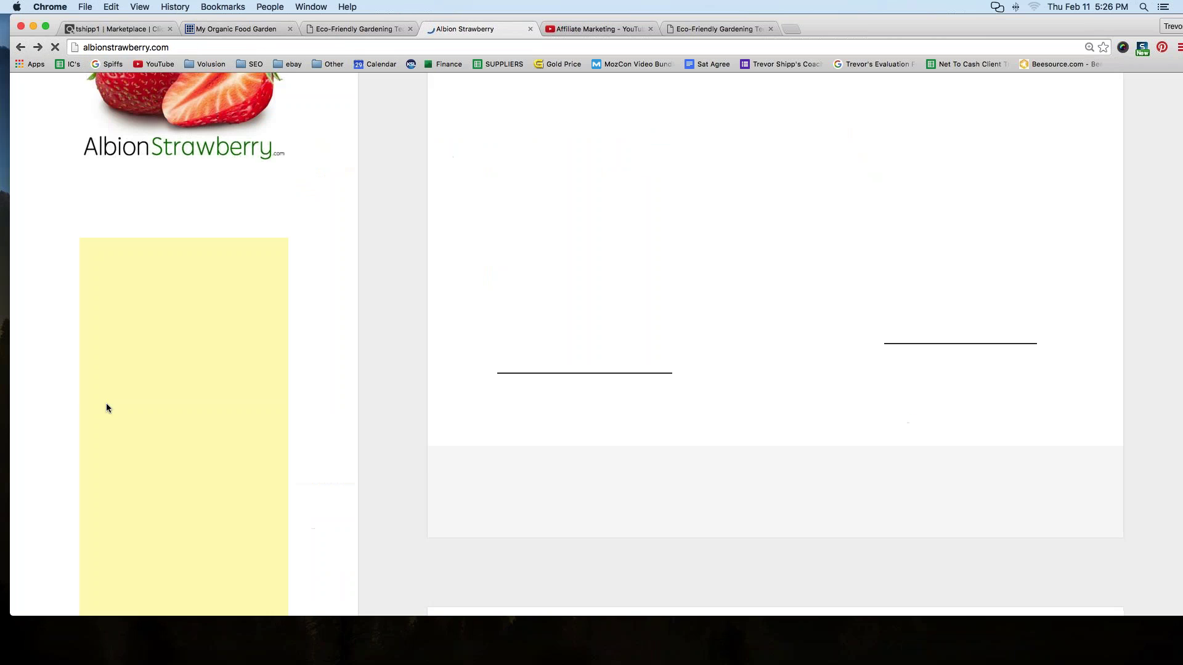
{"action": "scroll", "coordinate": [454, 458], "scroll_direction": "up", "scroll_amount": 5}
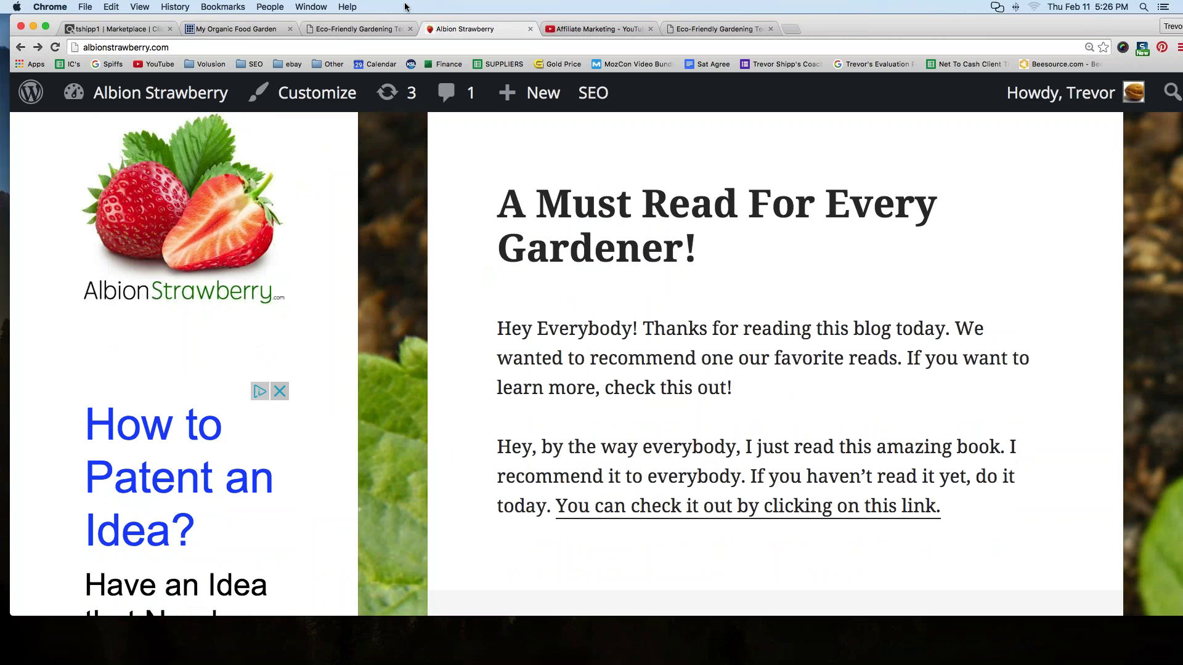
{"action": "left_click", "coordinate": [677, 514]}
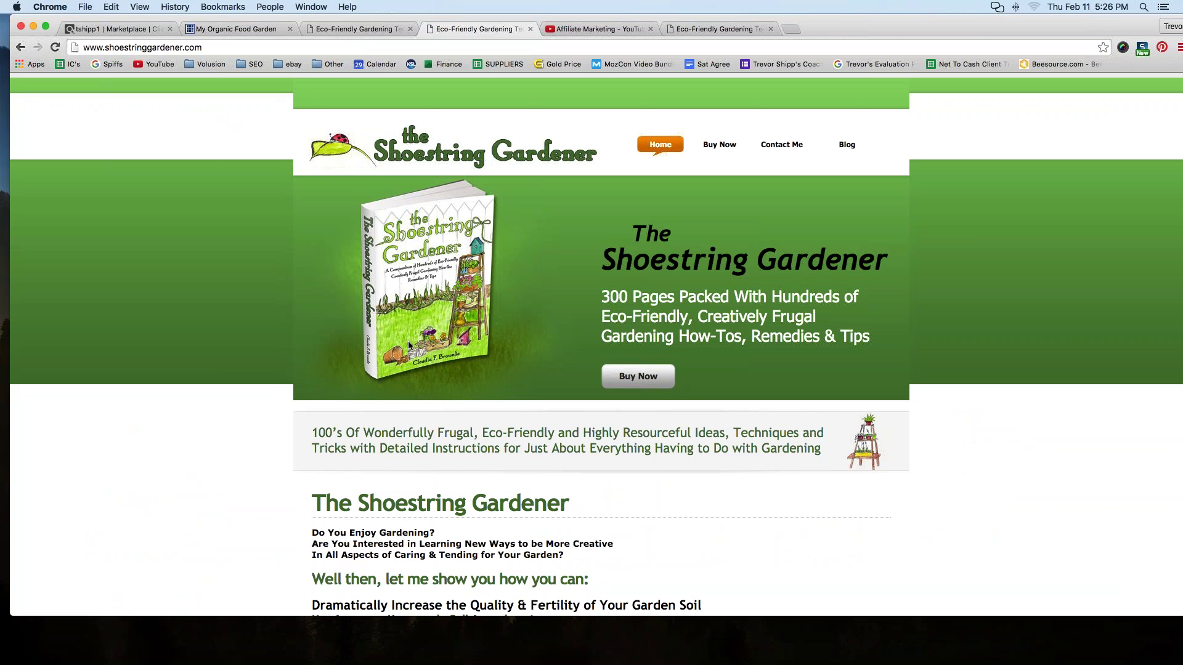
{"action": "right_click", "coordinate": [417, 269]}
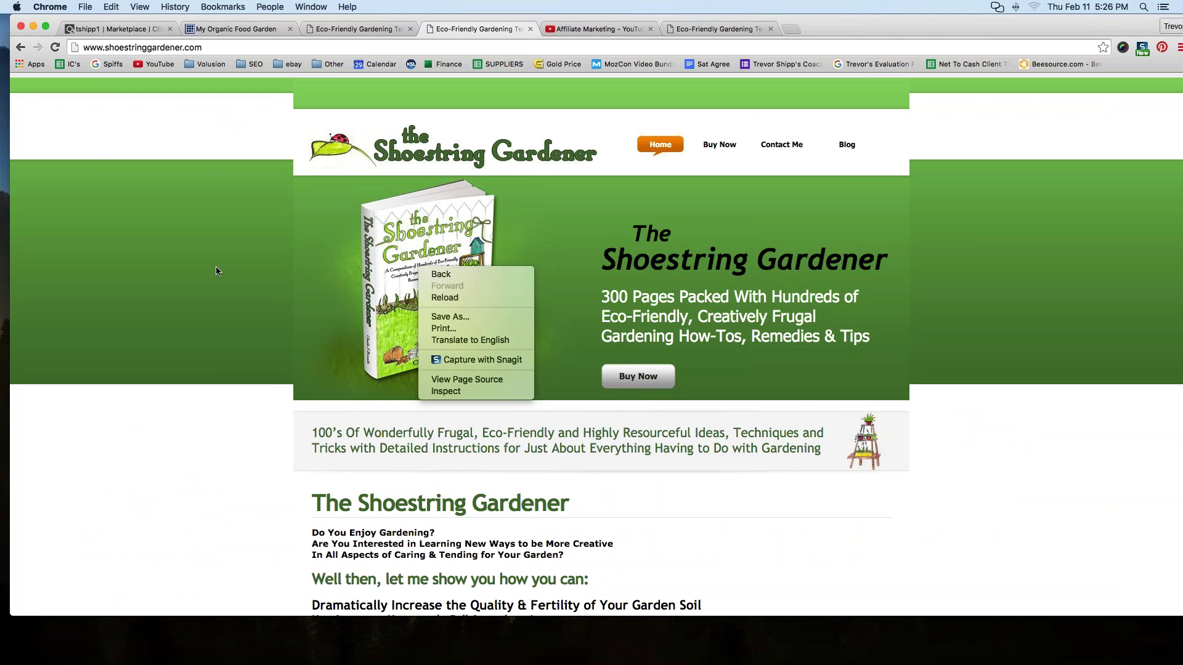
{"action": "left_click", "coordinate": [159, 453]}
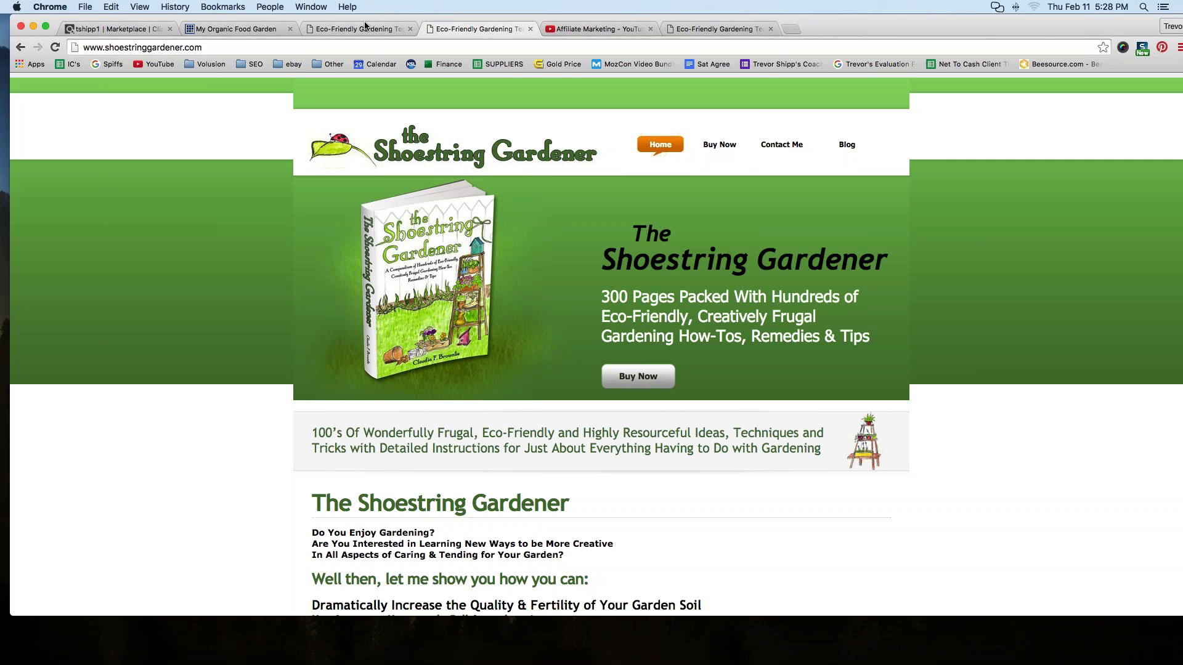
Step: Go back to the Albion Strawberry blog and look through its posts, from the newest one to Albion Strawberry Yield Per Plant
{"action": "left_click", "coordinate": [367, 28]}
{"action": "left_click", "coordinate": [475, 29]}
{"action": "left_click", "coordinate": [20, 47]}
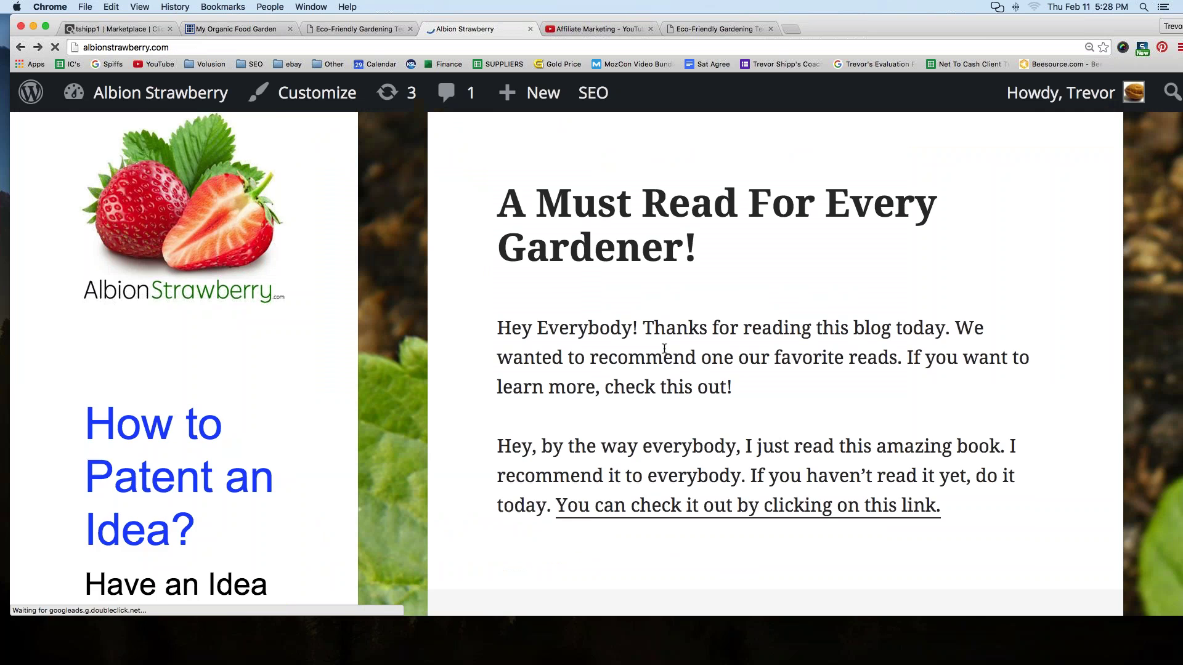
{"action": "scroll", "coordinate": [704, 348], "scroll_direction": "down", "scroll_amount": 15}
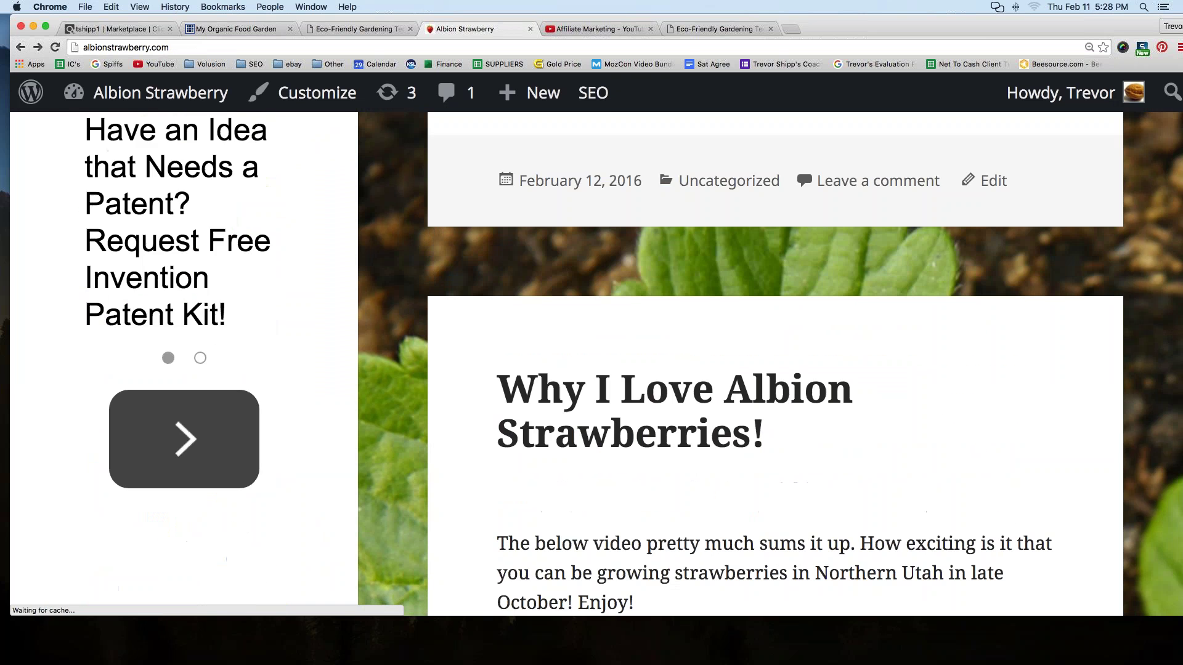
{"action": "scroll", "coordinate": [639, 417], "scroll_direction": "down", "scroll_amount": 20}
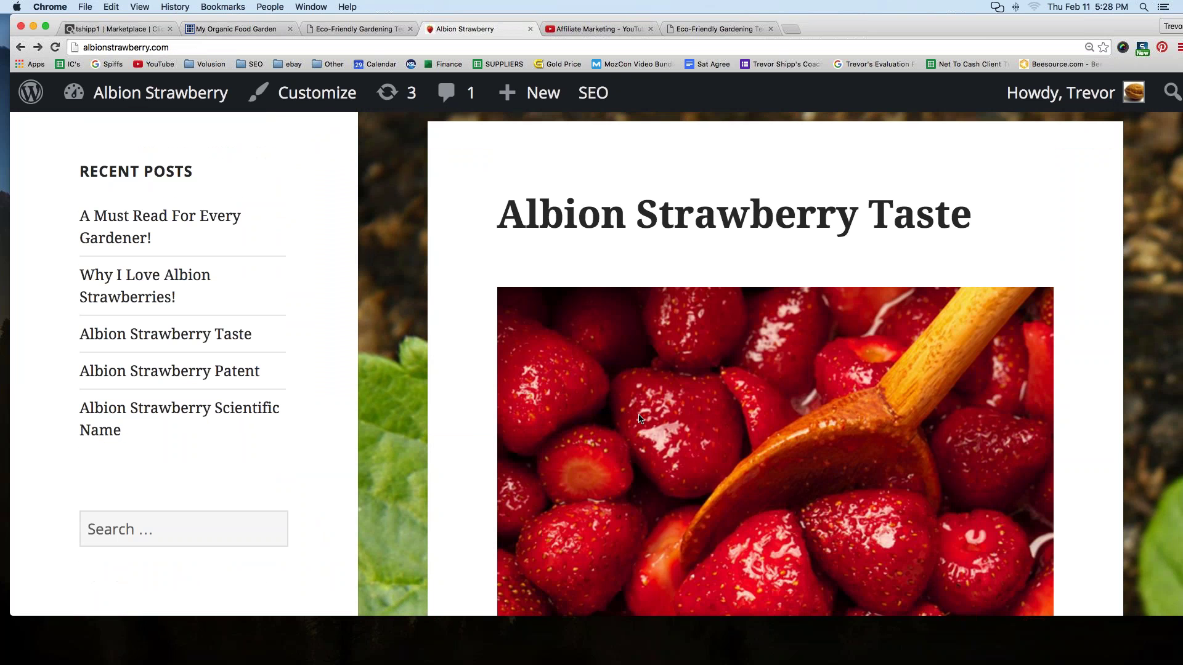
{"action": "scroll", "coordinate": [775, 364], "scroll_direction": "down", "scroll_amount": 12}
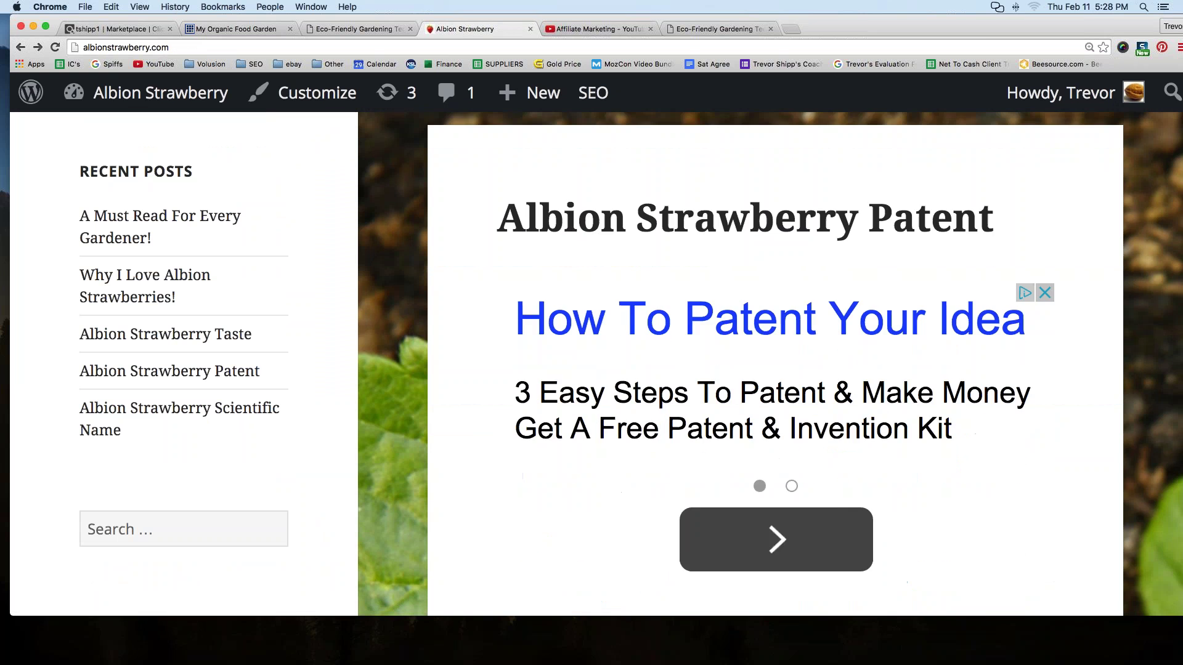
{"action": "scroll", "coordinate": [643, 417], "scroll_direction": "down", "scroll_amount": 12}
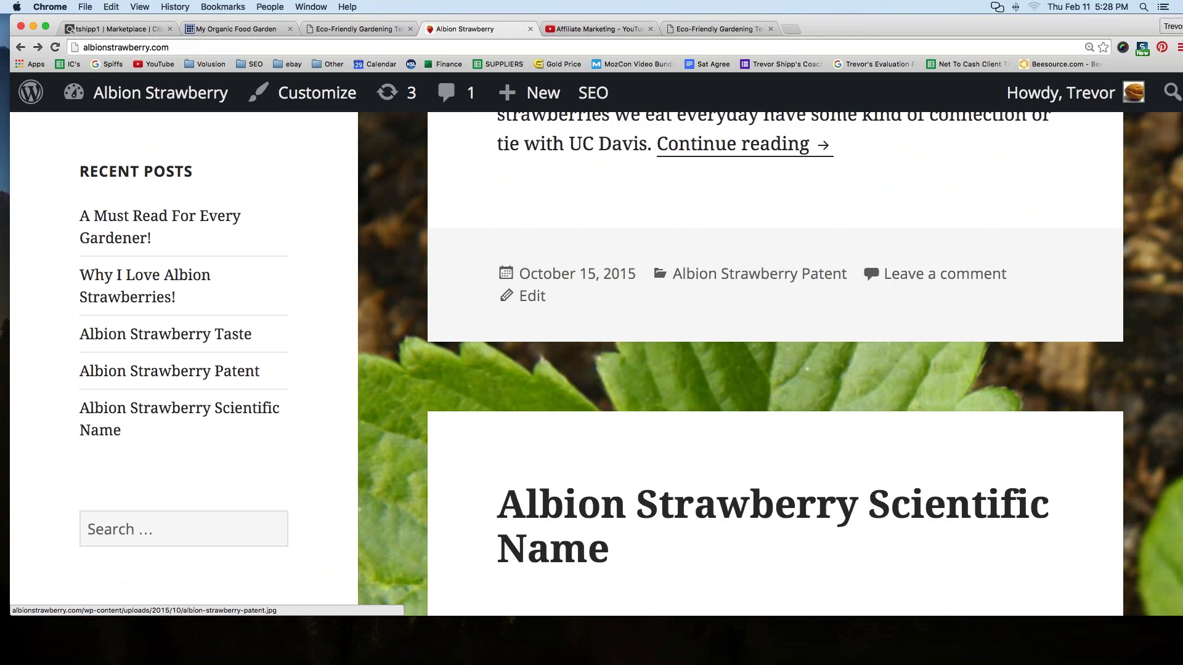
{"action": "scroll", "coordinate": [642, 414], "scroll_direction": "down", "scroll_amount": 1}
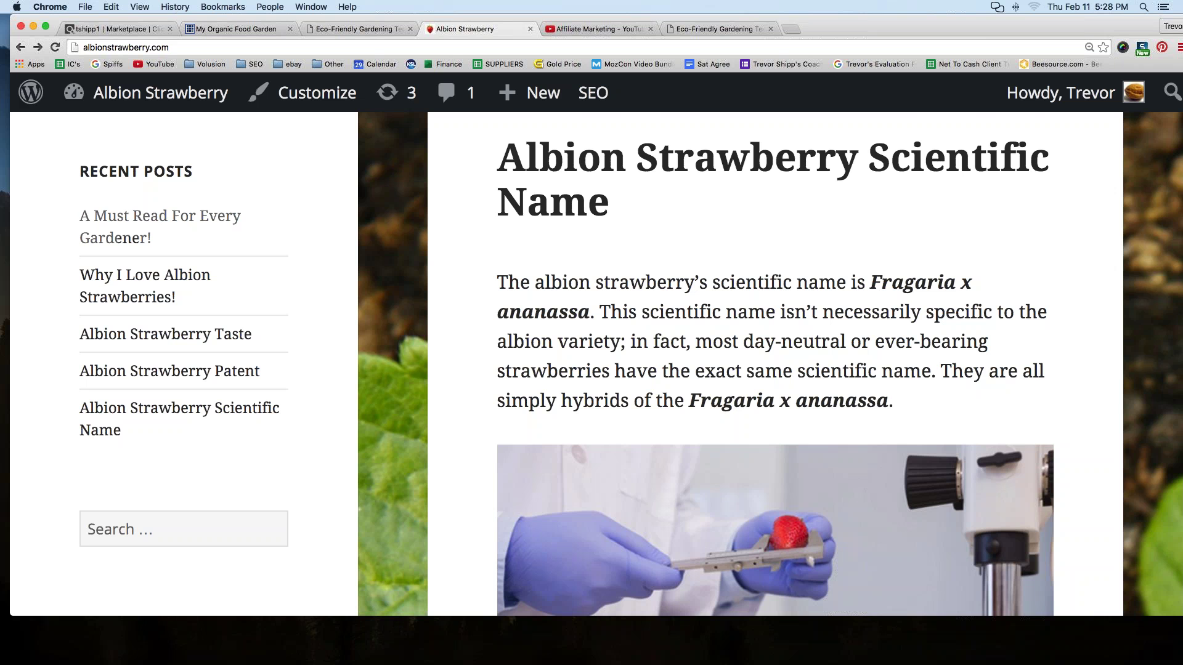
{"action": "scroll", "coordinate": [591, 388], "scroll_direction": "down", "scroll_amount": 10}
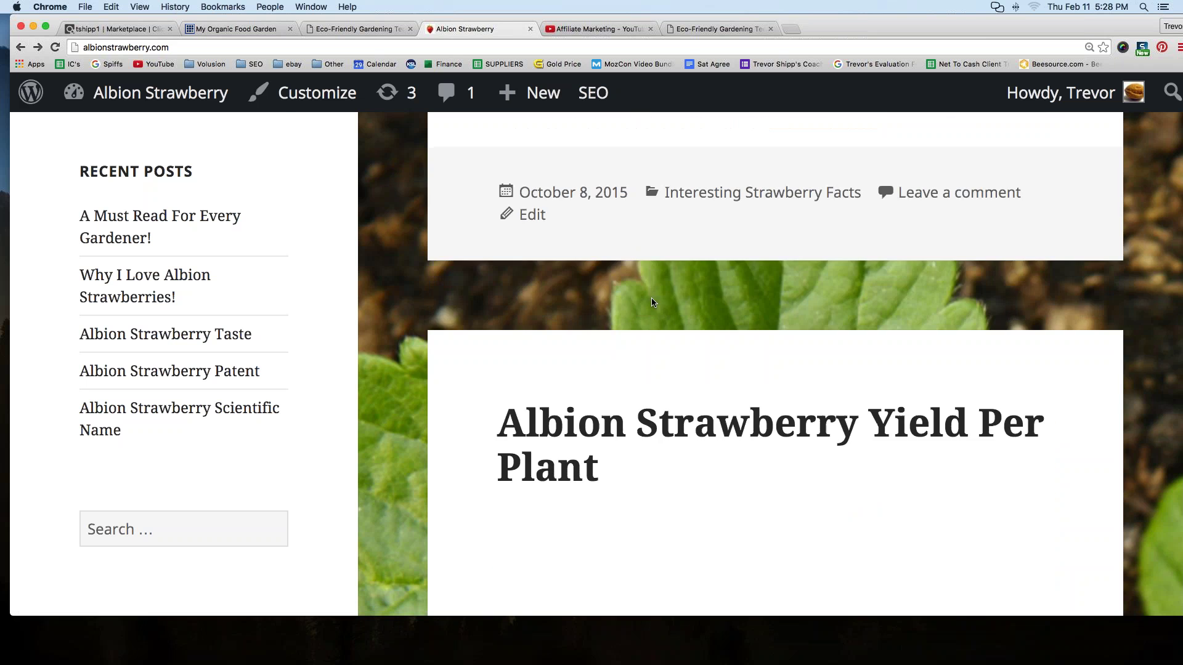
{"action": "scroll", "coordinate": [649, 290], "scroll_direction": "up", "scroll_amount": 3}
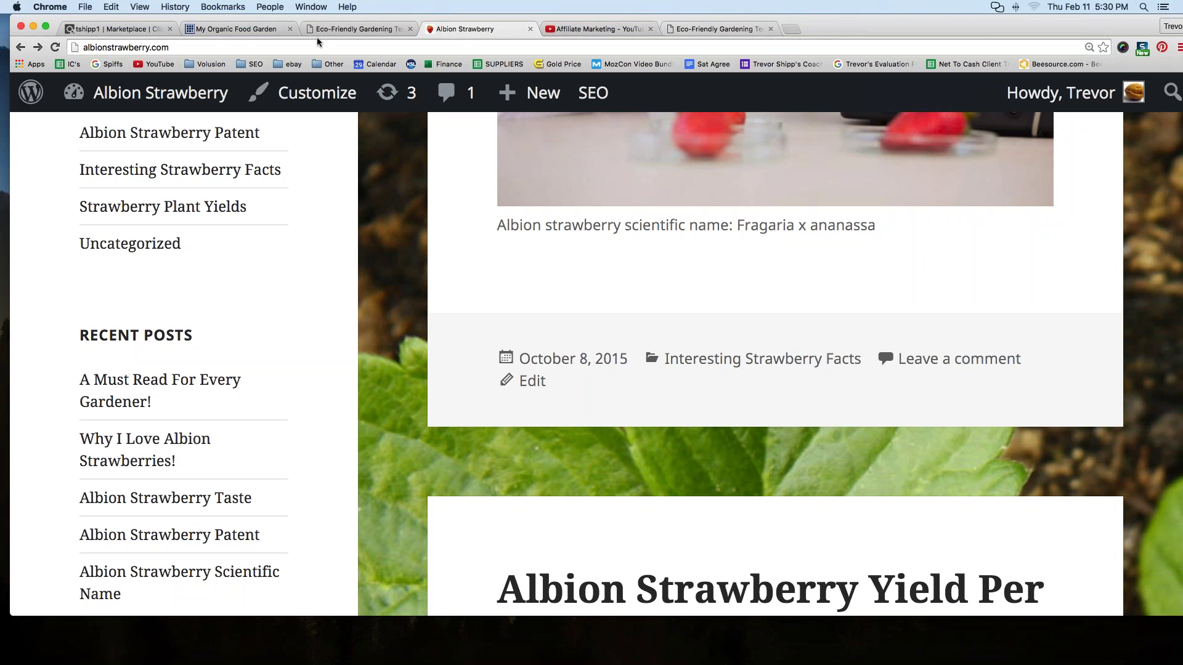
Step: Return to the ClickBank gardening results and examine the description and My Stats of The Practical Herb Garden Information Guide
{"action": "left_click", "coordinate": [243, 29]}
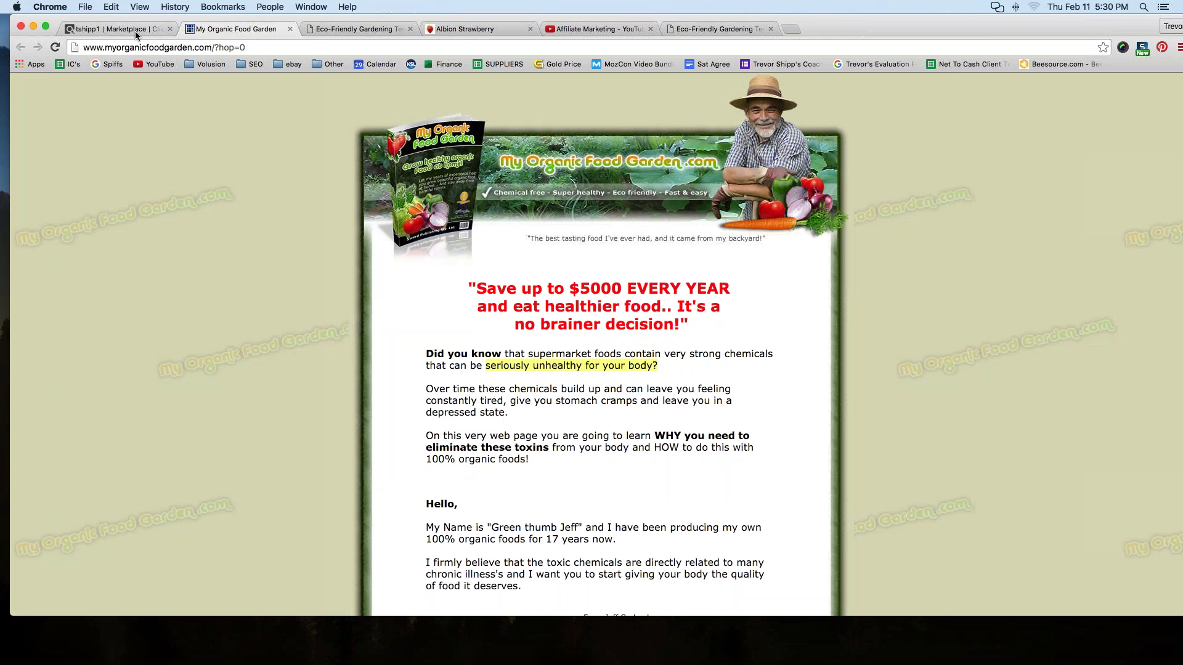
{"action": "left_click", "coordinate": [345, 28]}
{"action": "left_click", "coordinate": [228, 28]}
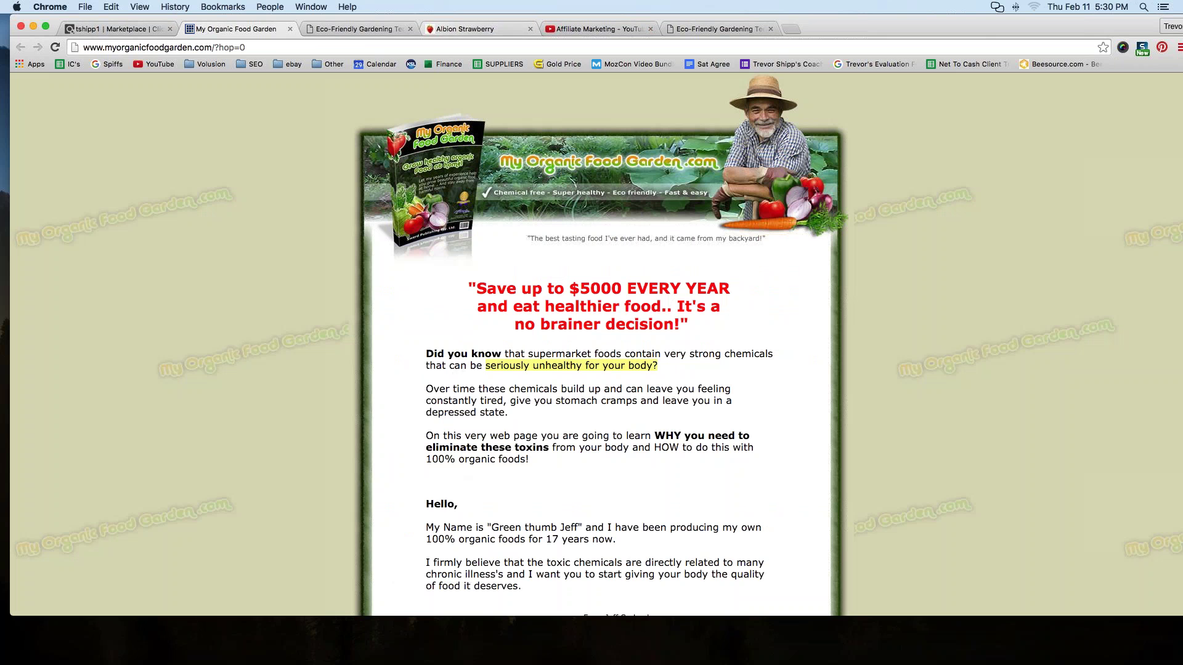
{"action": "left_click", "coordinate": [117, 28]}
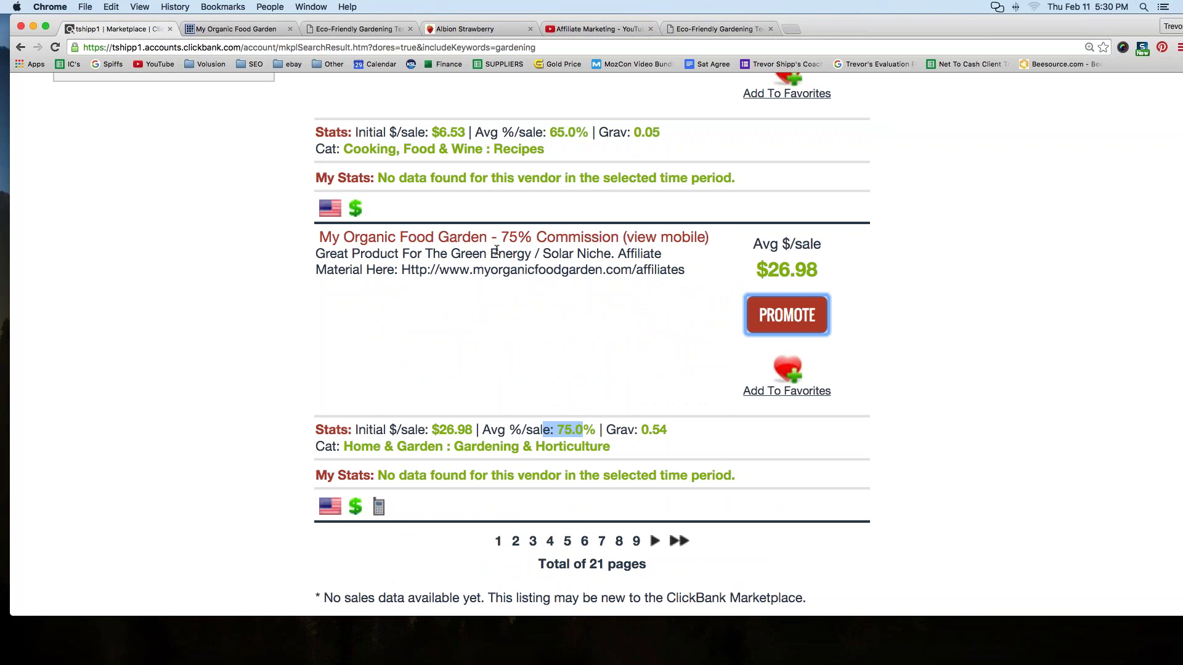
{"action": "scroll", "coordinate": [496, 249], "scroll_direction": "up", "scroll_amount": 10}
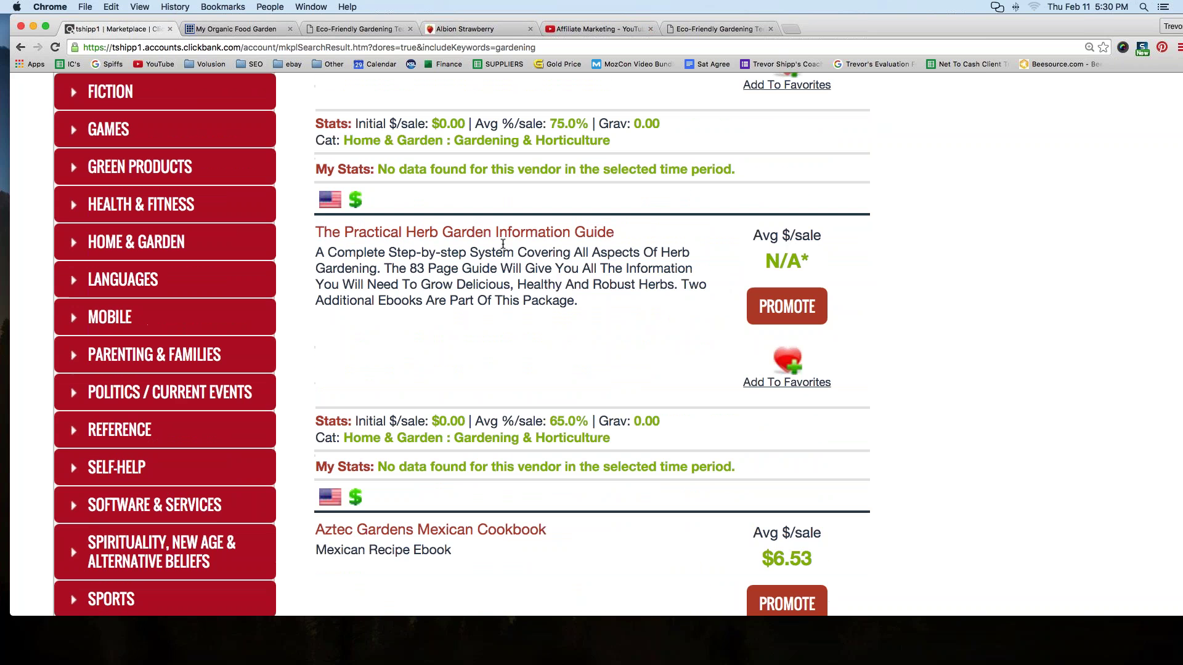
{"action": "scroll", "coordinate": [503, 243], "scroll_direction": "up", "scroll_amount": 2}
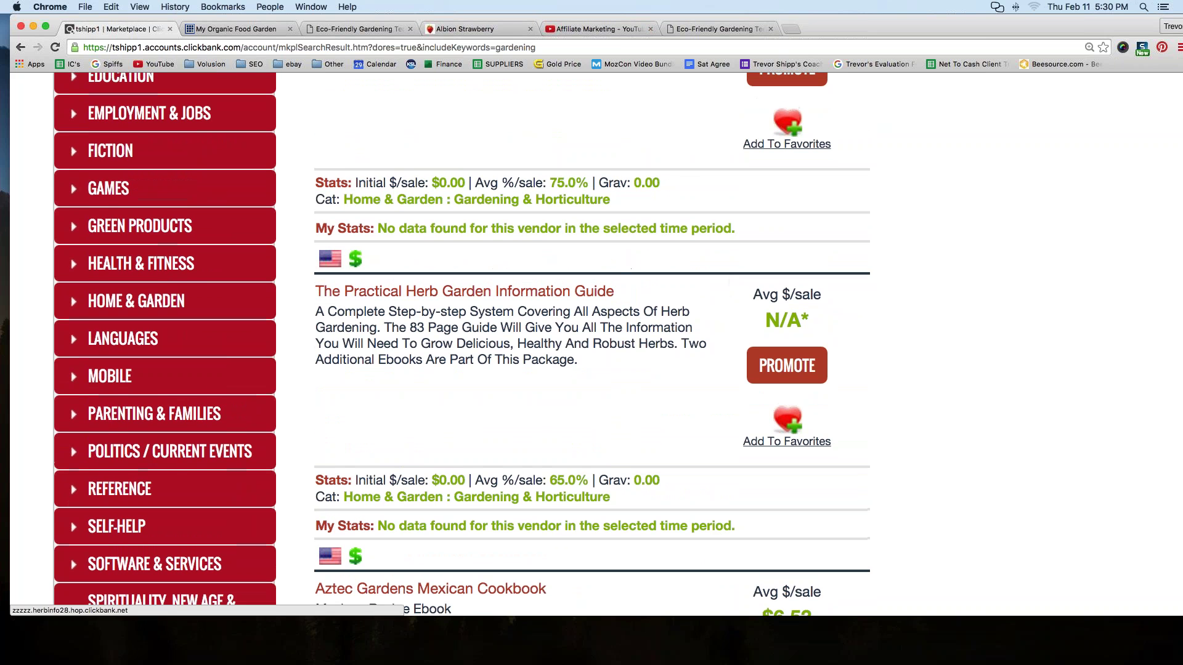
{"action": "left_click_drag", "start_coordinate": [312, 292], "coordinate": [463, 293]}
{"action": "left_click", "coordinate": [295, 350]}
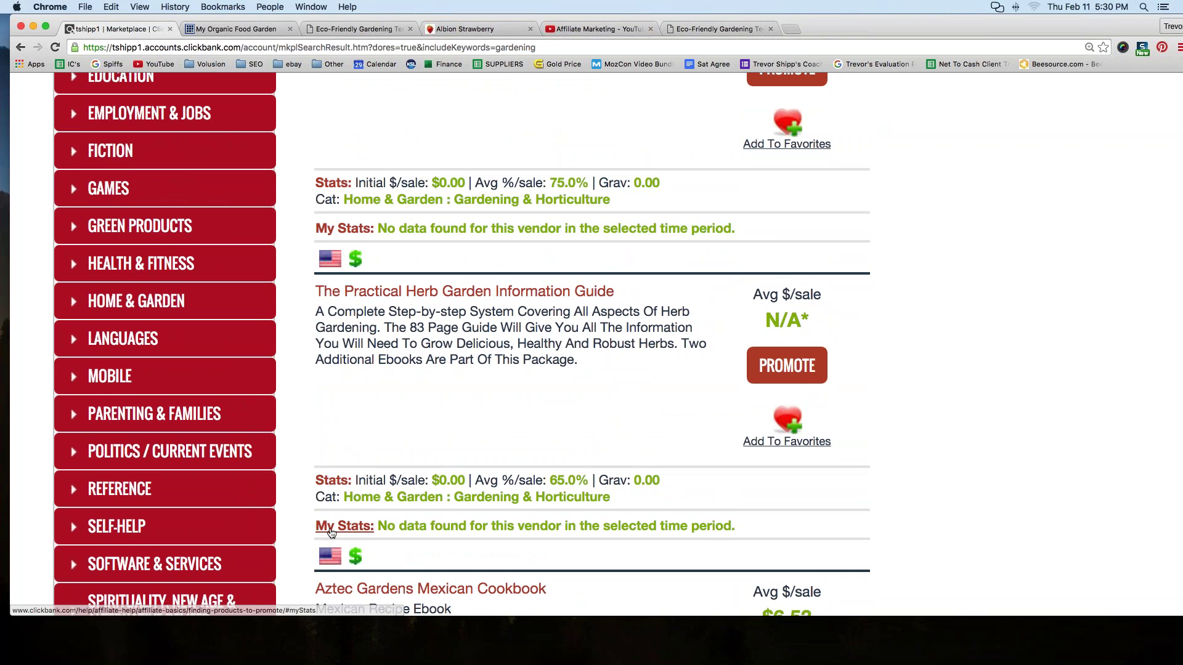
{"action": "left_click_drag", "start_coordinate": [378, 527], "coordinate": [715, 526]}
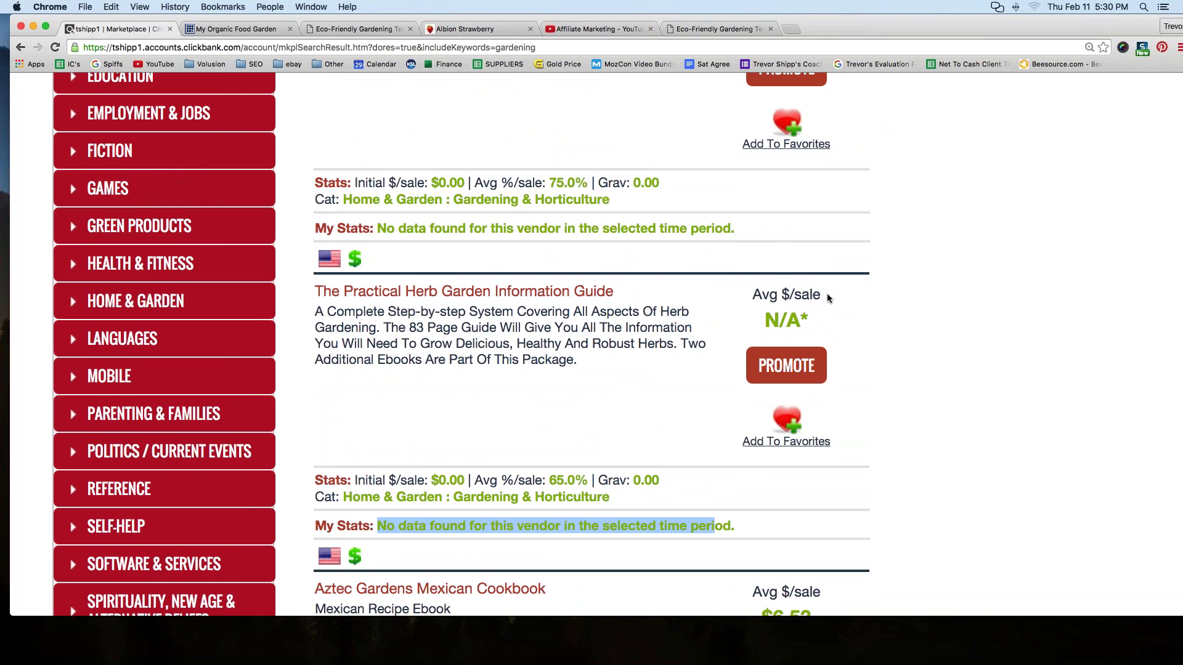
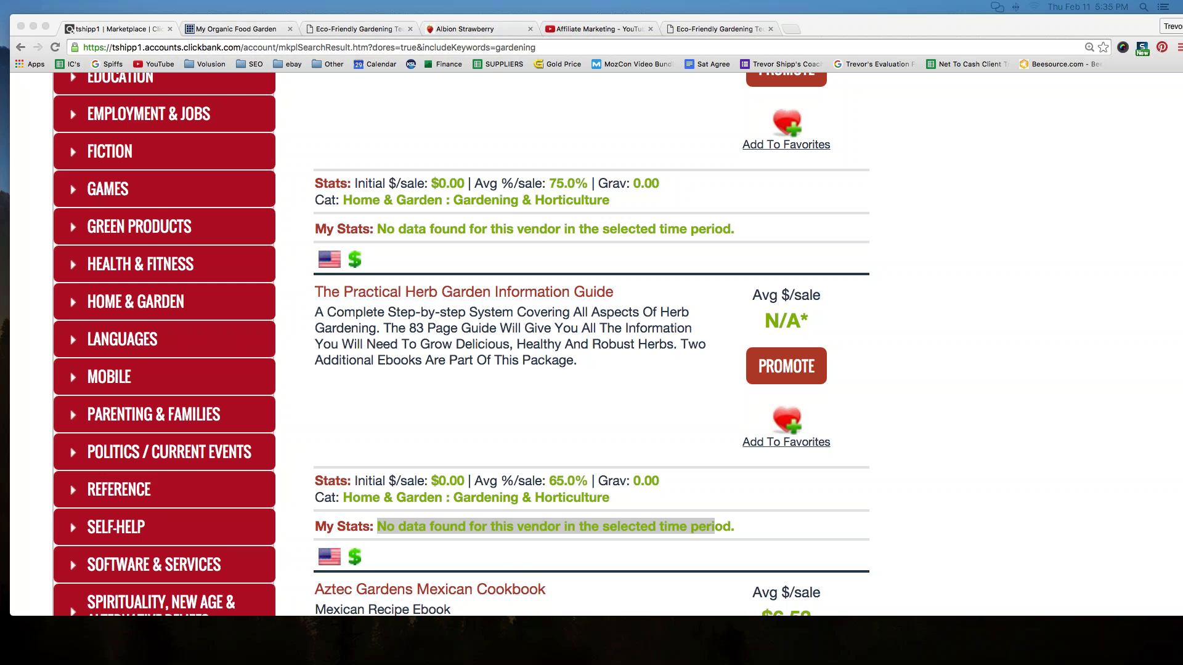
Step: Switch to the Albion Strawberry blog and examine the A Must Read For Every Gardener! post and the patent ad beside it
{"action": "left_click", "coordinate": [467, 29]}
{"action": "scroll", "coordinate": [678, 364], "scroll_direction": "up", "scroll_amount": 5}
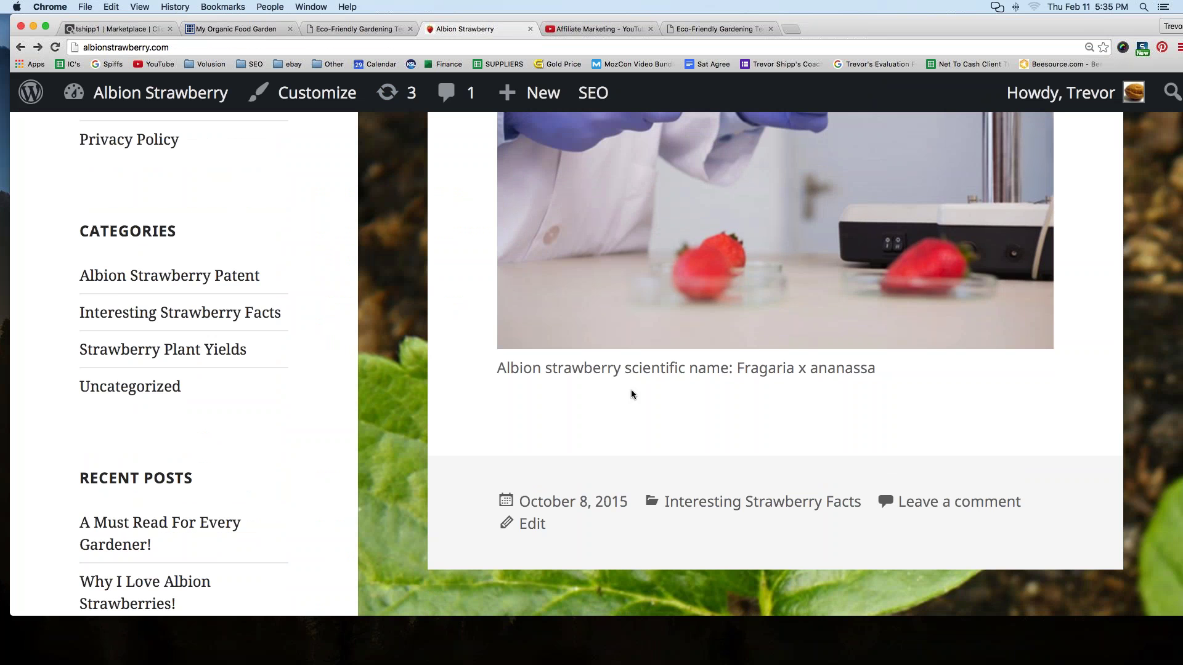
{"action": "scroll", "coordinate": [610, 417], "scroll_direction": "up", "scroll_amount": 10}
{"action": "scroll", "coordinate": [603, 421], "scroll_direction": "up", "scroll_amount": 15}
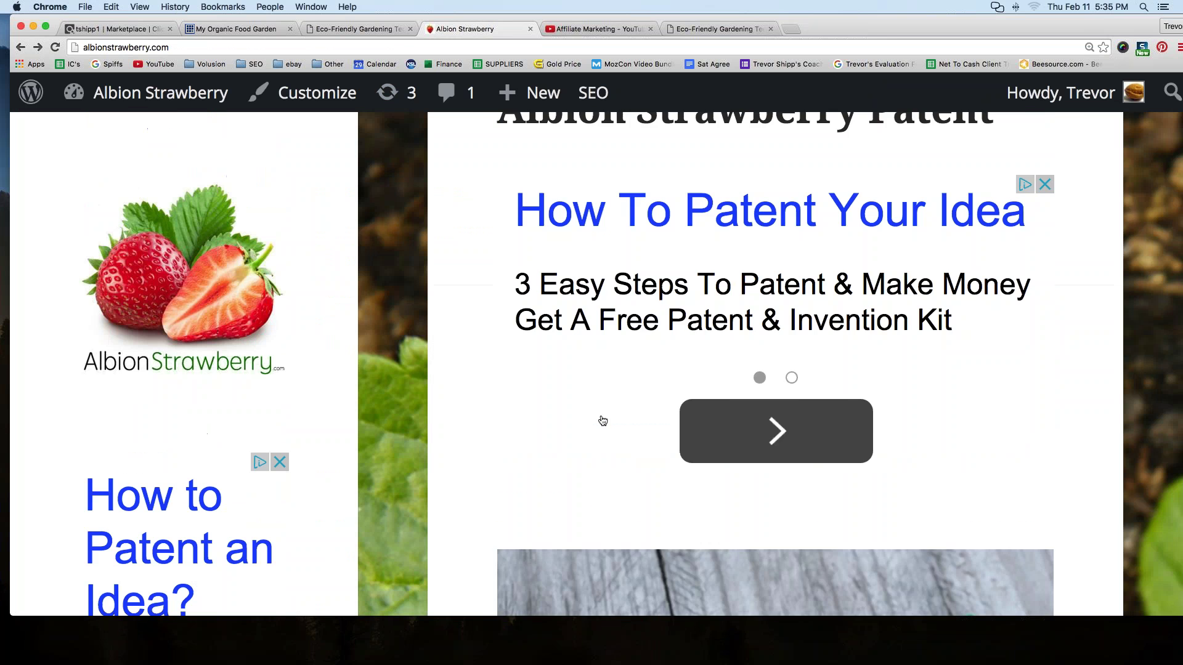
{"action": "scroll", "coordinate": [584, 387], "scroll_direction": "up", "scroll_amount": 15}
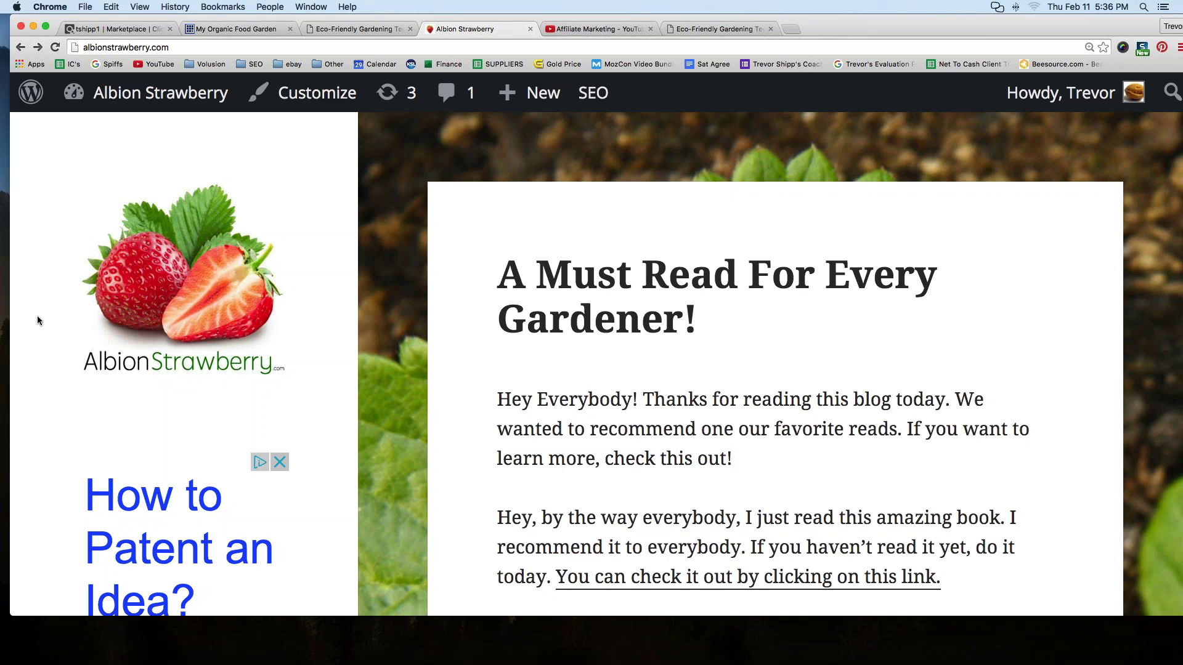
{"action": "scroll", "coordinate": [66, 346], "scroll_direction": "down", "scroll_amount": 5}
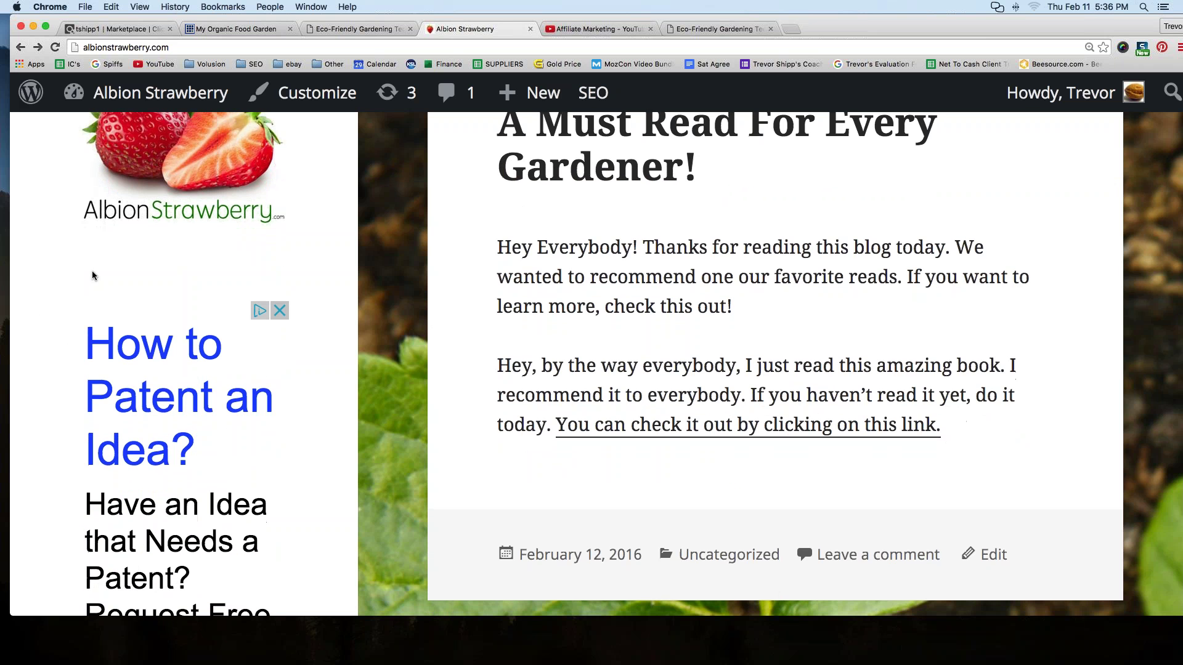
{"action": "scroll", "coordinate": [94, 276], "scroll_direction": "down", "scroll_amount": 8}
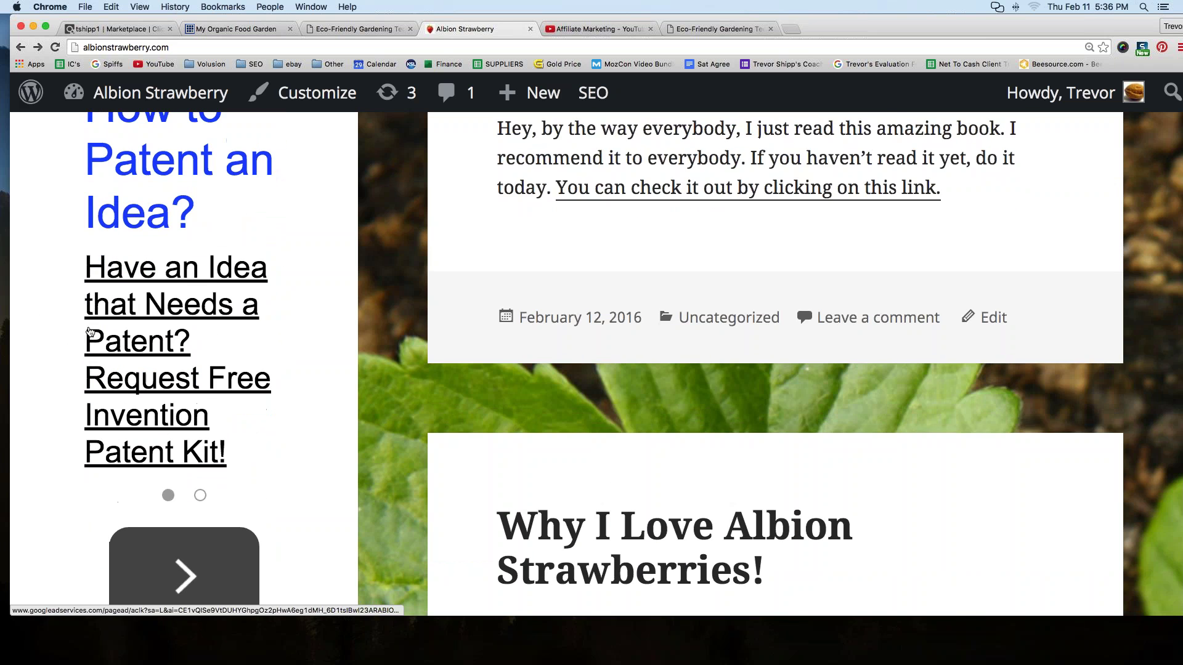
{"action": "scroll", "coordinate": [89, 331], "scroll_direction": "up", "scroll_amount": 6}
{"action": "scroll", "coordinate": [89, 331], "scroll_direction": "down", "scroll_amount": 3}
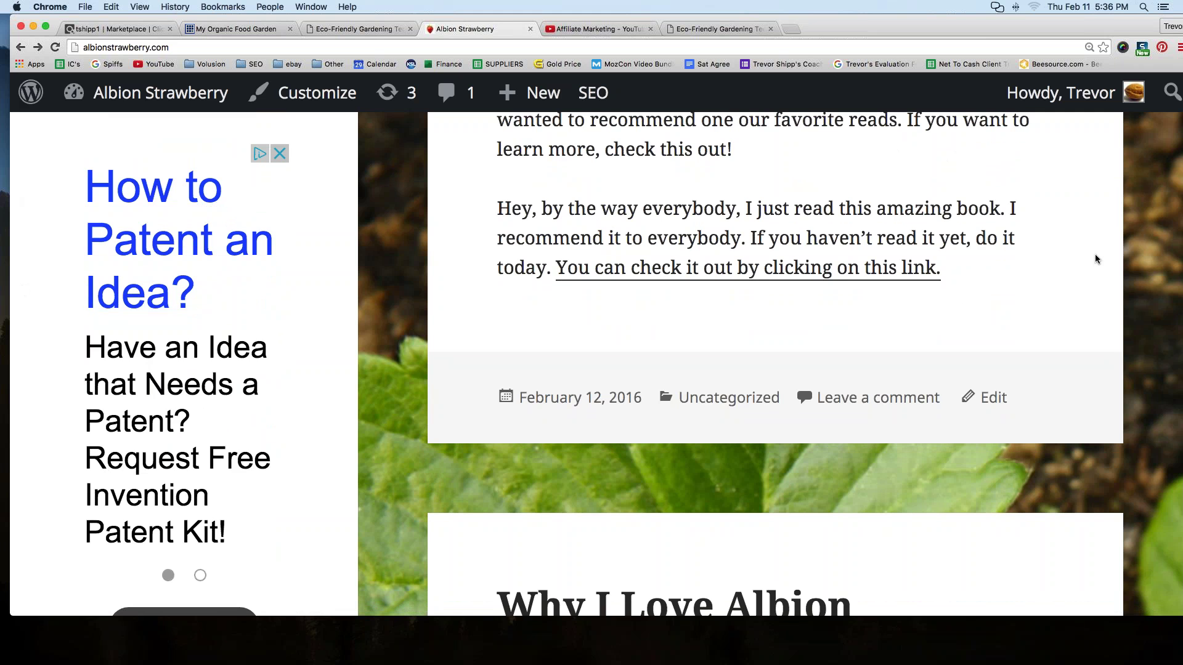
{"action": "scroll", "coordinate": [1090, 256], "scroll_direction": "up", "scroll_amount": 5}
Step: Examine the ad inside the Albion Strawberry Patent post, and return to the affiliate link in the newest post
{"action": "scroll", "coordinate": [1088, 259], "scroll_direction": "down", "scroll_amount": 20}
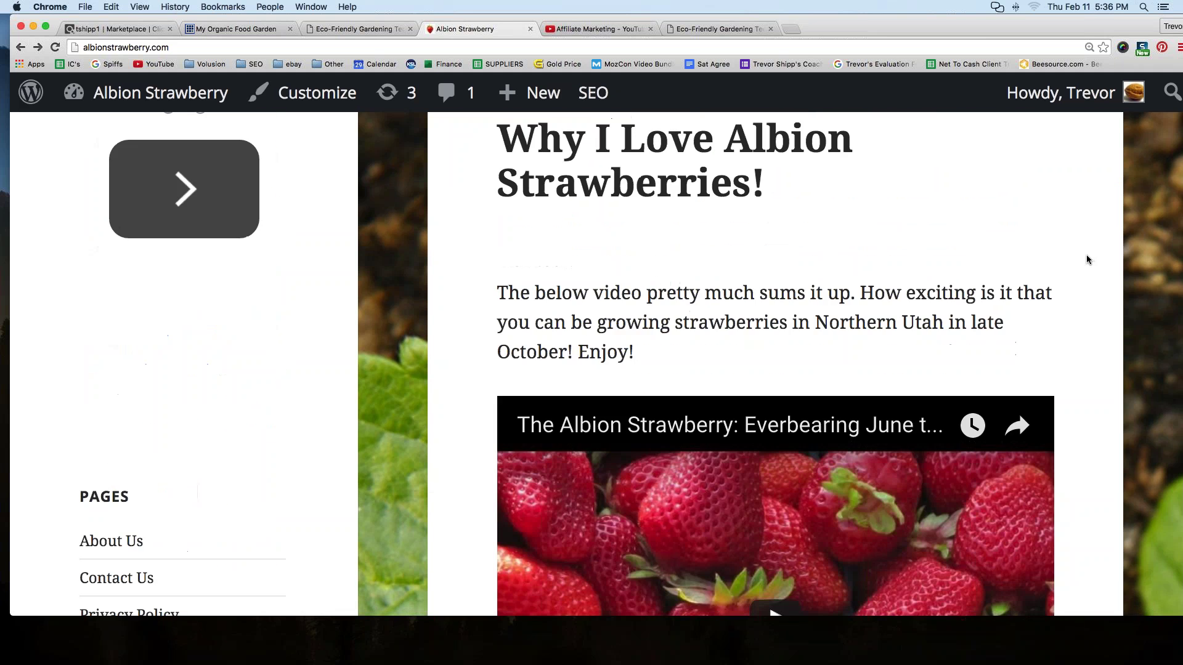
{"action": "scroll", "coordinate": [1083, 260], "scroll_direction": "down", "scroll_amount": 18}
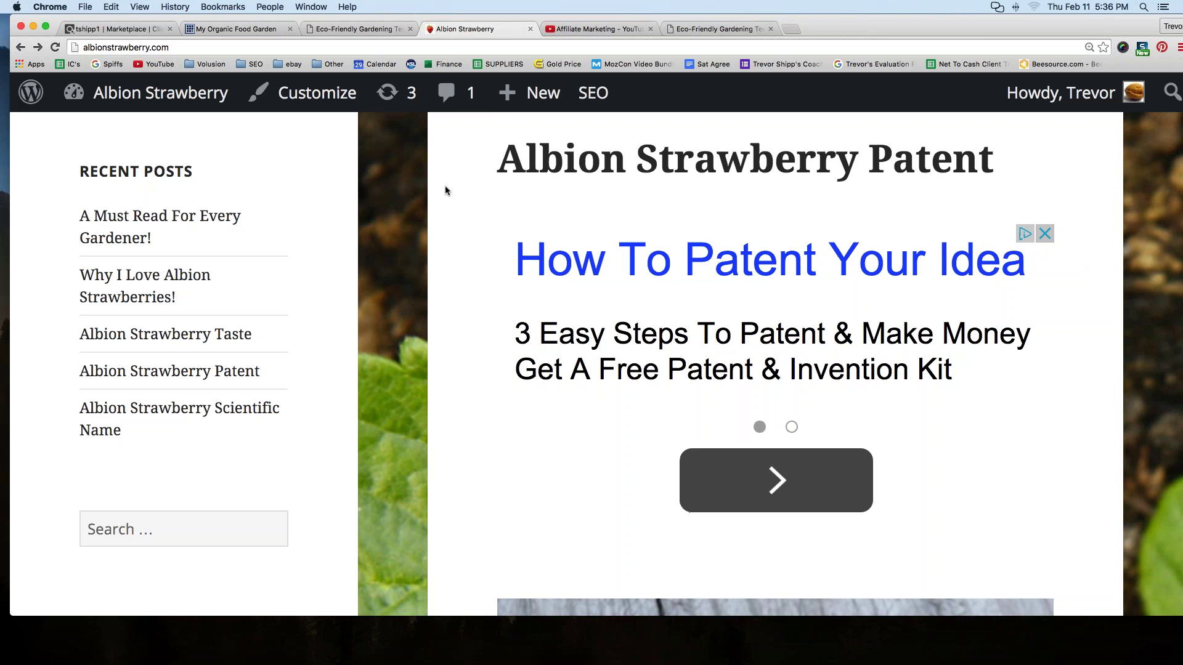
{"action": "scroll", "coordinate": [436, 202], "scroll_direction": "down", "scroll_amount": 2}
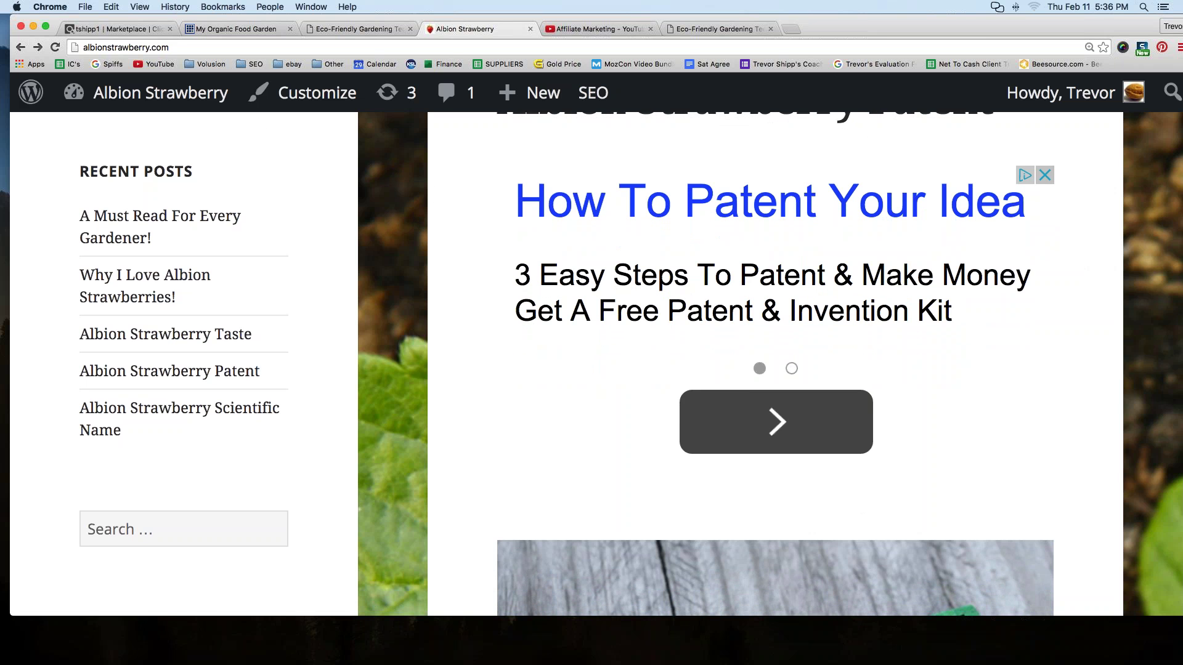
{"action": "scroll", "coordinate": [477, 149], "scroll_direction": "up", "scroll_amount": 2}
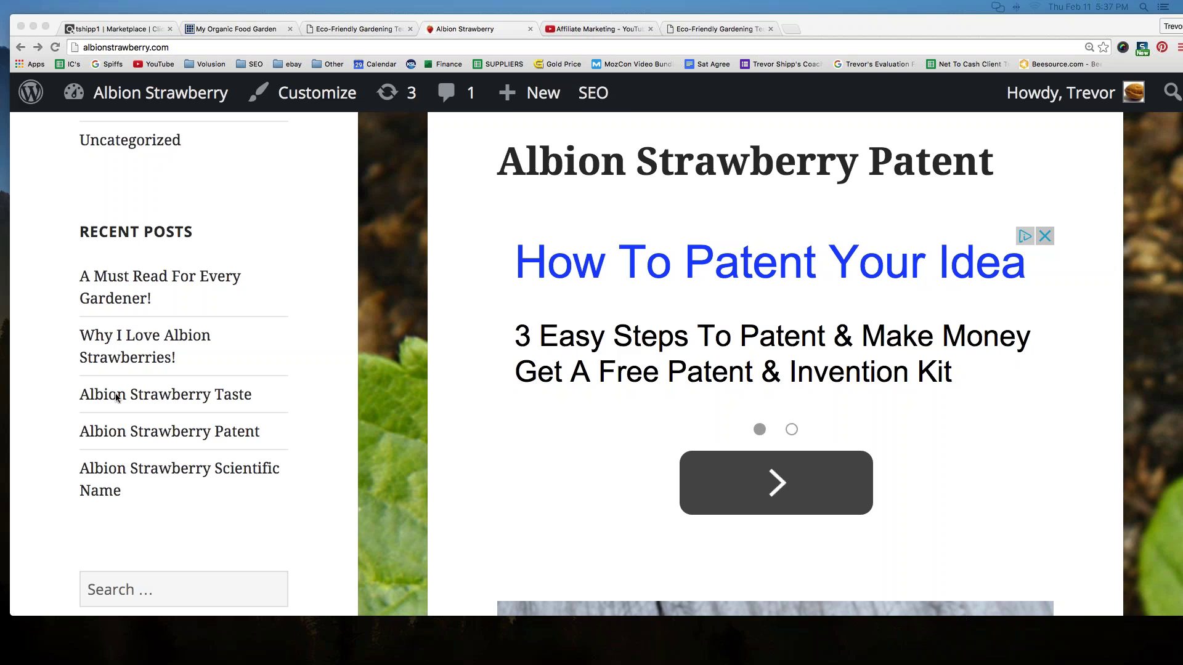
{"action": "scroll", "coordinate": [114, 393], "scroll_direction": "up", "scroll_amount": 10}
{"action": "scroll", "coordinate": [111, 395], "scroll_direction": "up", "scroll_amount": 15}
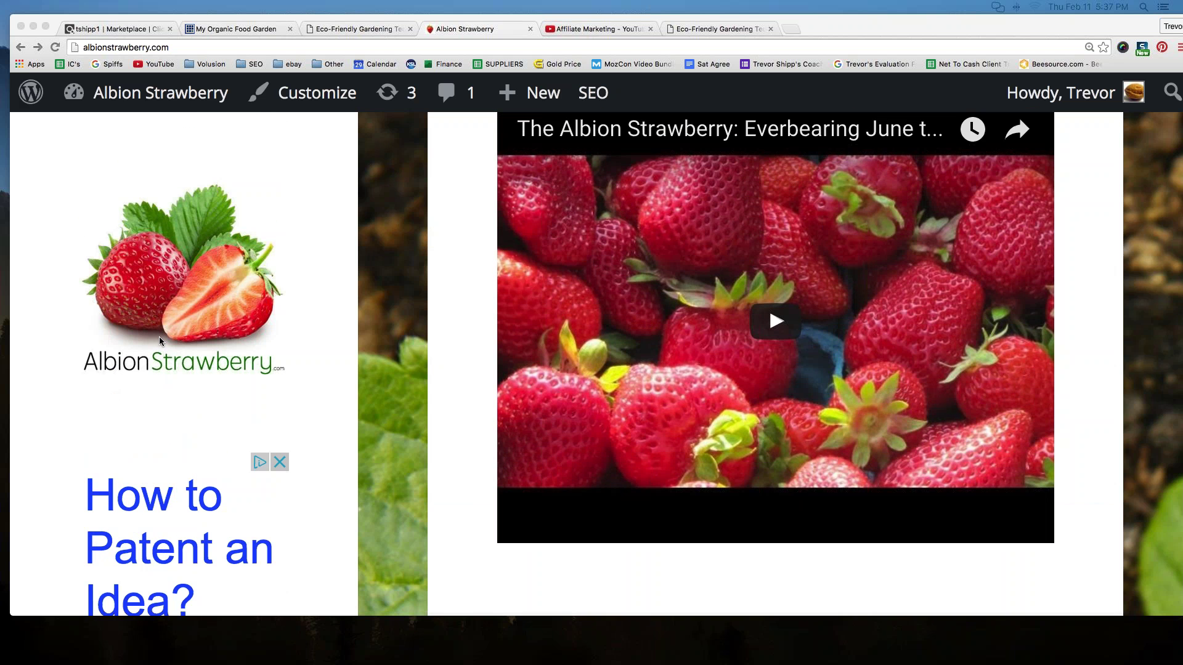
{"action": "scroll", "coordinate": [159, 339], "scroll_direction": "down", "scroll_amount": 5}
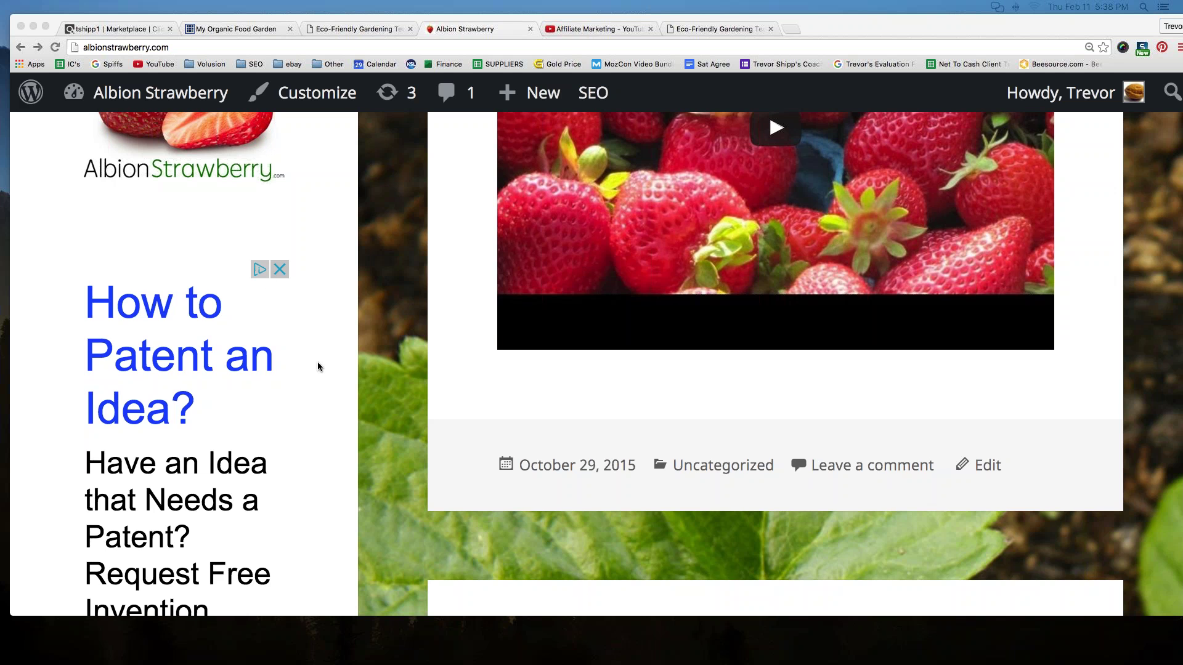
{"action": "scroll", "coordinate": [317, 361], "scroll_direction": "up", "scroll_amount": 10}
{"action": "scroll", "coordinate": [314, 366], "scroll_direction": "down", "scroll_amount": 5}
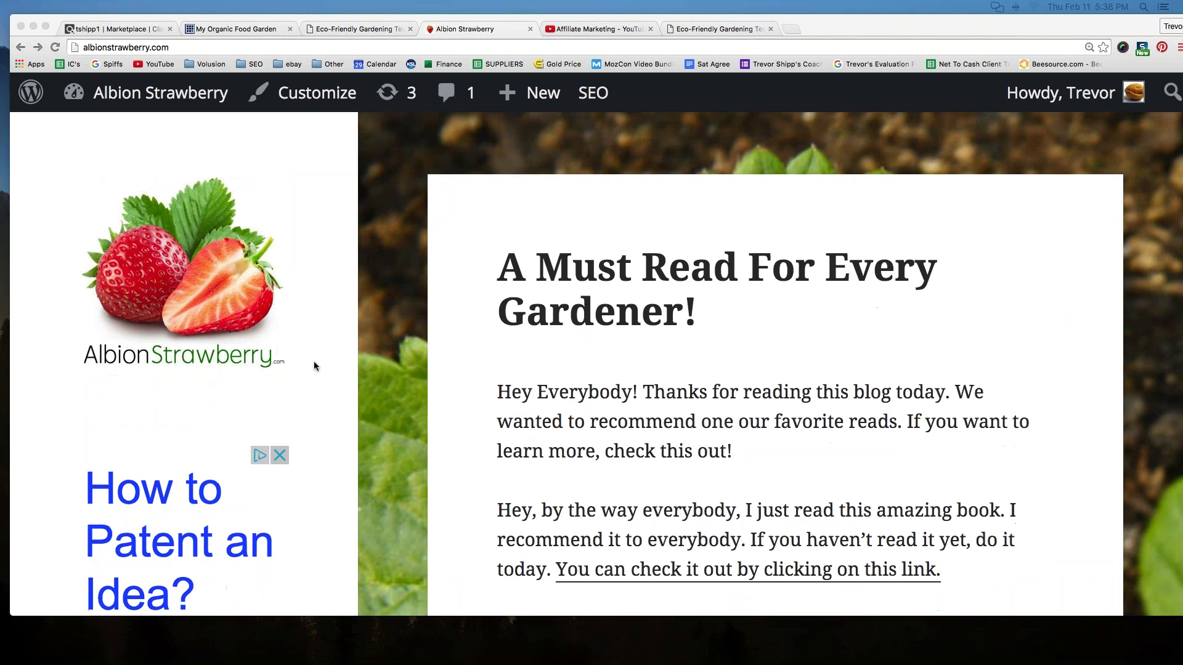
{"action": "scroll", "coordinate": [315, 366], "scroll_direction": "up", "scroll_amount": 6}
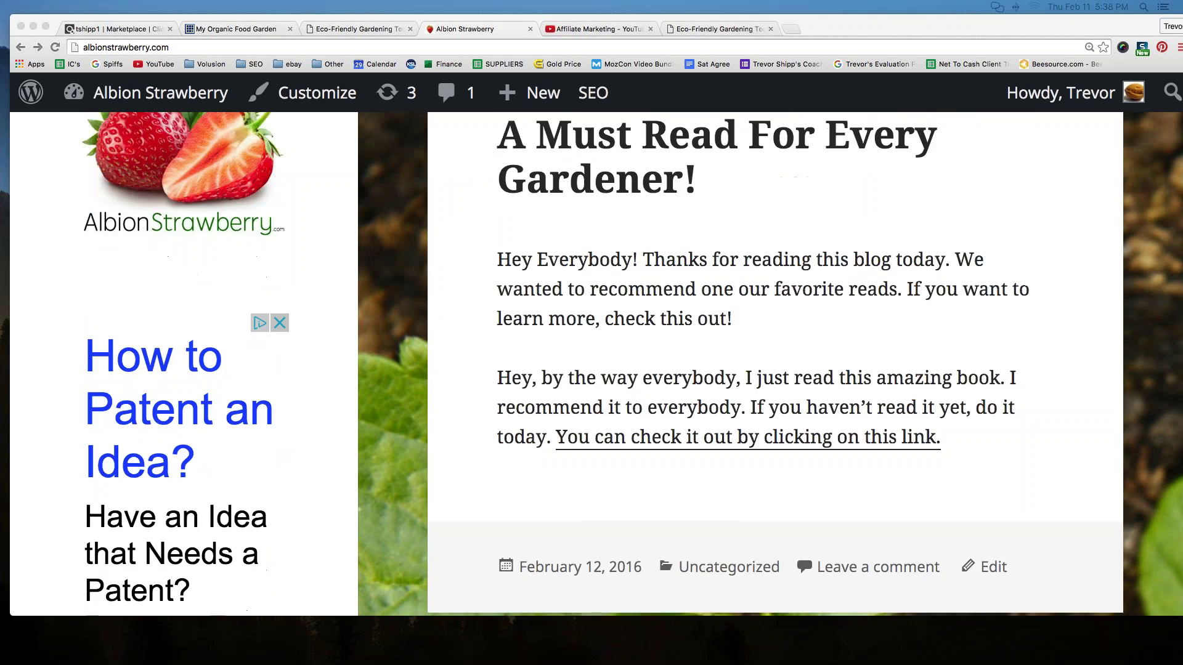